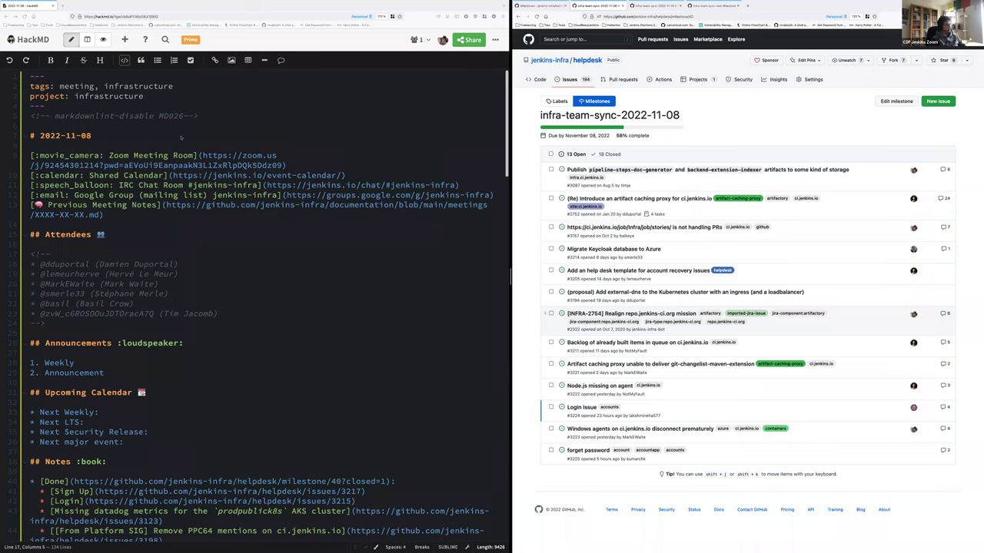
# Remove the comment markers around the attendee list and delete the absent attendees, leaving three
pyautogui.click(65, 257)
pyautogui.hotkey('ctrl', 'shift', 'k')
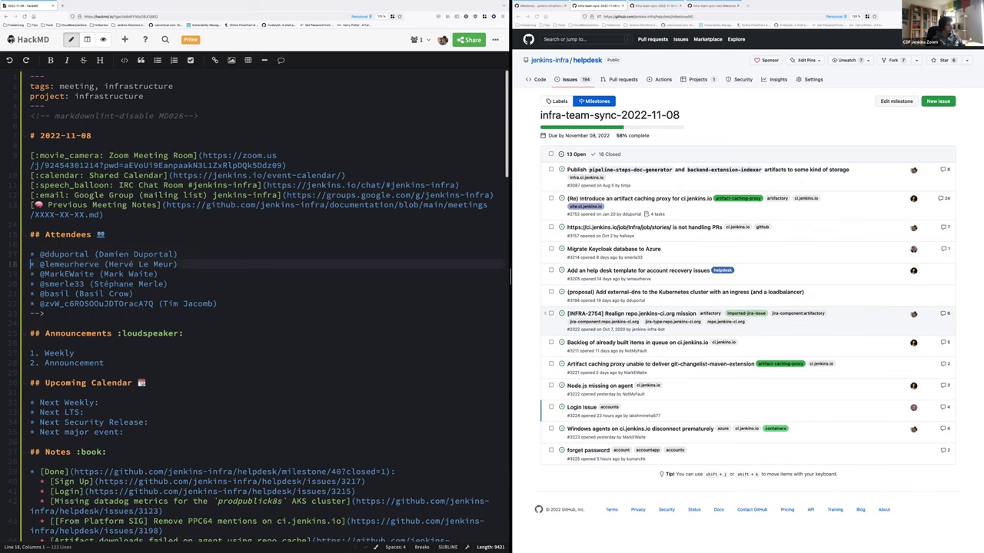
pyautogui.press('Down')
pyautogui.press('Down')
pyautogui.hotkey('shift', 'End')
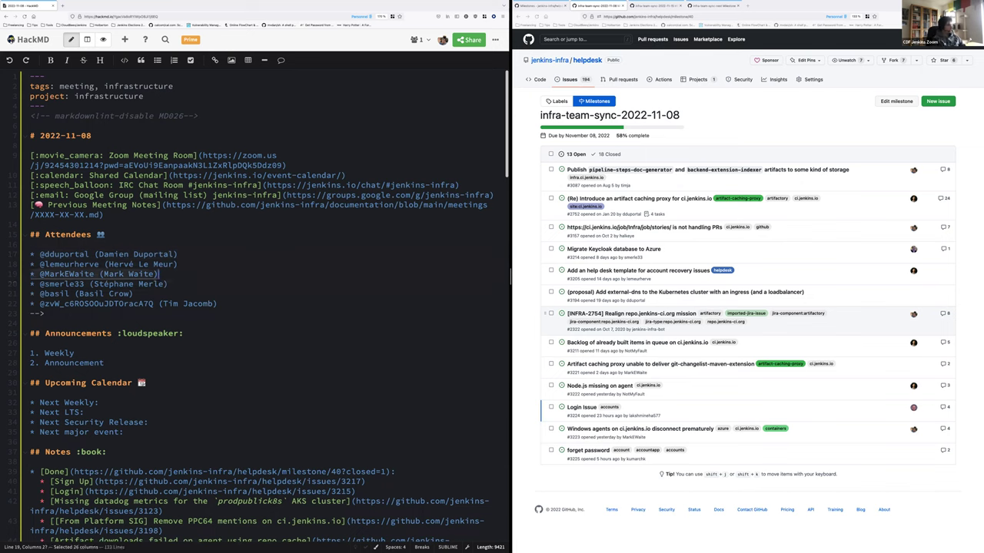
pyautogui.hotkey('ctrl', 'shift', 'k')
pyautogui.press('Down')
pyautogui.press('Home')
pyautogui.hotkey('shift', 'Down')
pyautogui.hotkey('shift', 'Down')
pyautogui.hotkey('shift', 'End')
pyautogui.press('BackSpace')
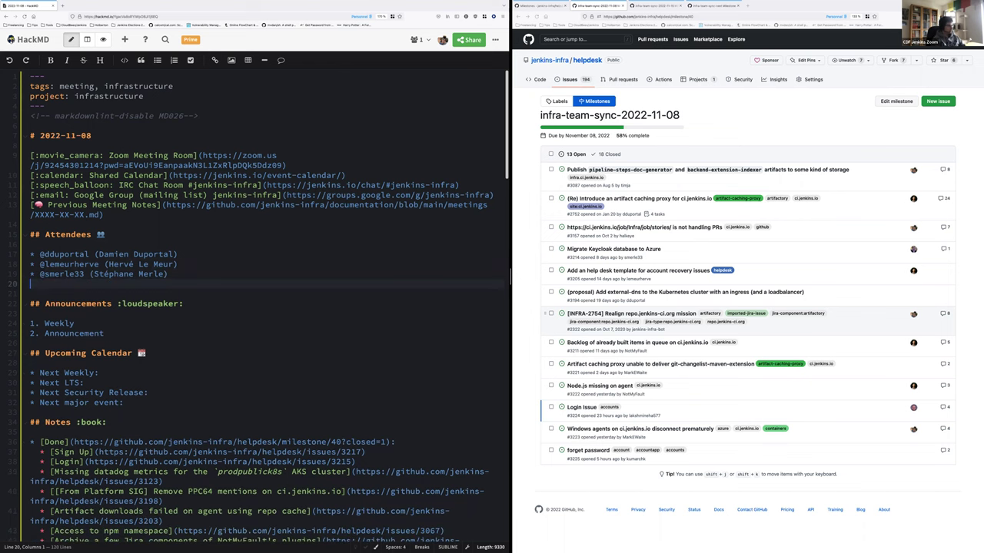
pyautogui.press('BackSpace')
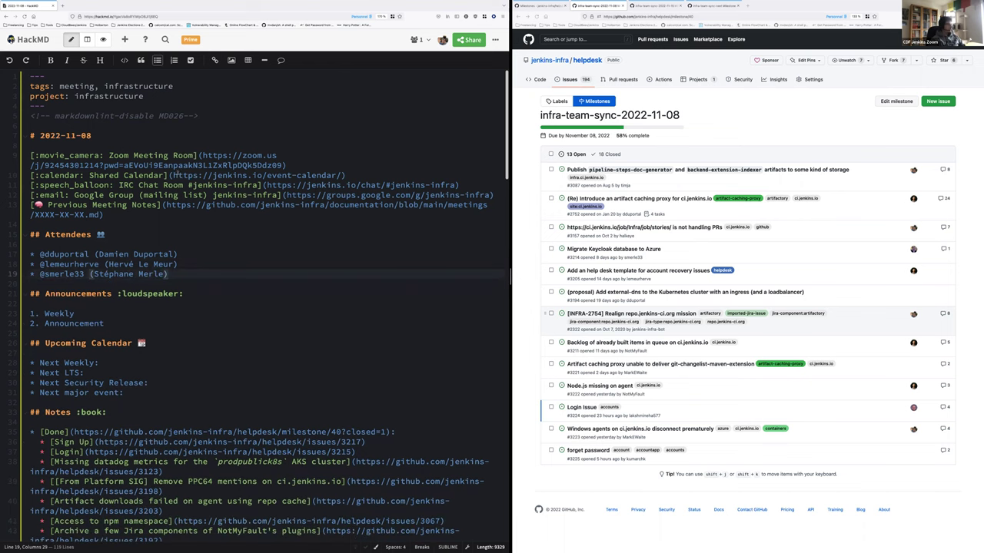
pyautogui.click(268, 254)
# Replace the XXXX-XX-XX placeholder in the previous meeting notes link with 2022-10-25
pyautogui.scroll(-1, 268, 252)
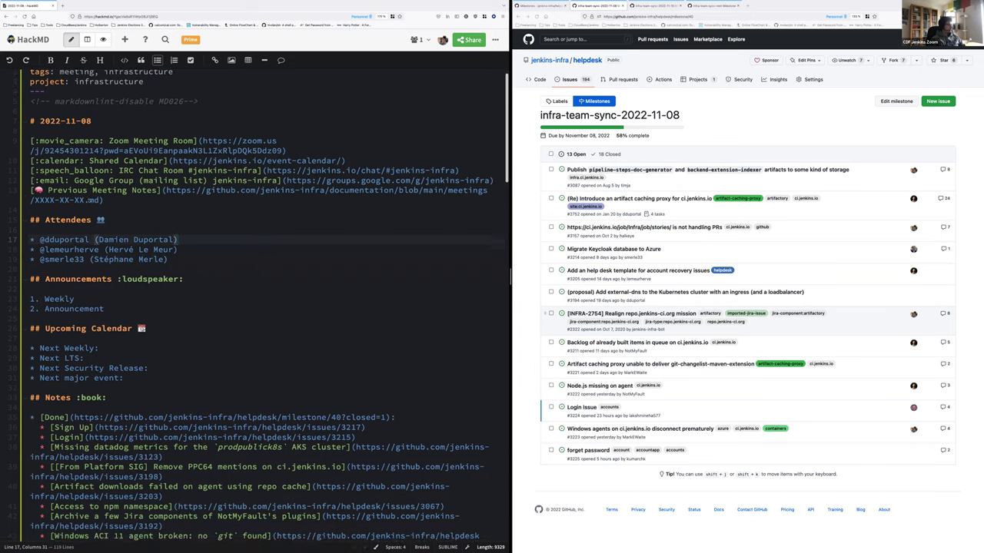
pyautogui.click(31, 200)
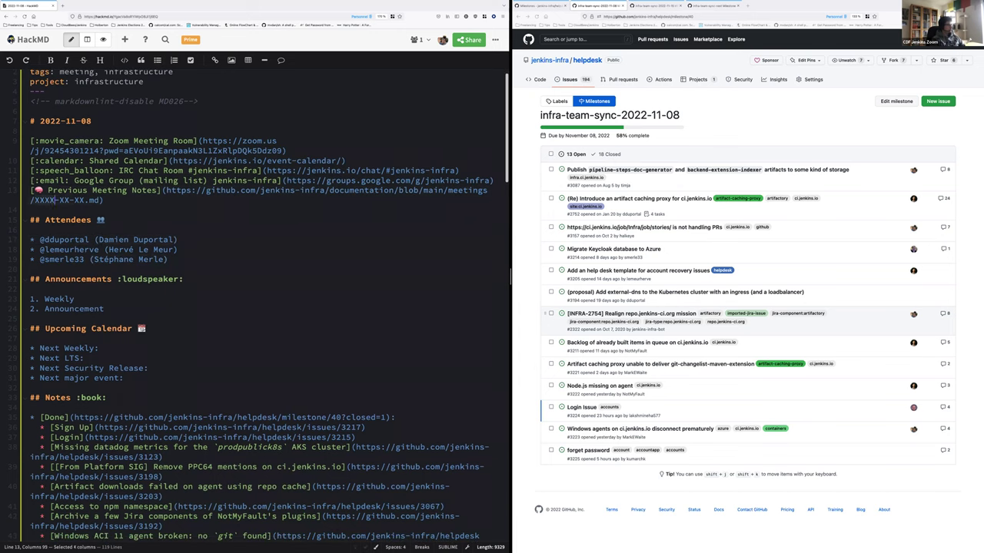
pyautogui.hotkey('shift', 'Right')
pyautogui.hotkey('shift', 'Right')
pyautogui.hotkey('shift', 'Right')
pyautogui.hotkey('shift', 'Right')
pyautogui.hotkey('shift', 'Right')
pyautogui.hotkey('shift', 'Right')
pyautogui.hotkey('shift', 'Right')
pyautogui.hotkey('shift', 'Right')
pyautogui.hotkey('shift', 'Right')
pyautogui.hotkey('shift', 'Right')
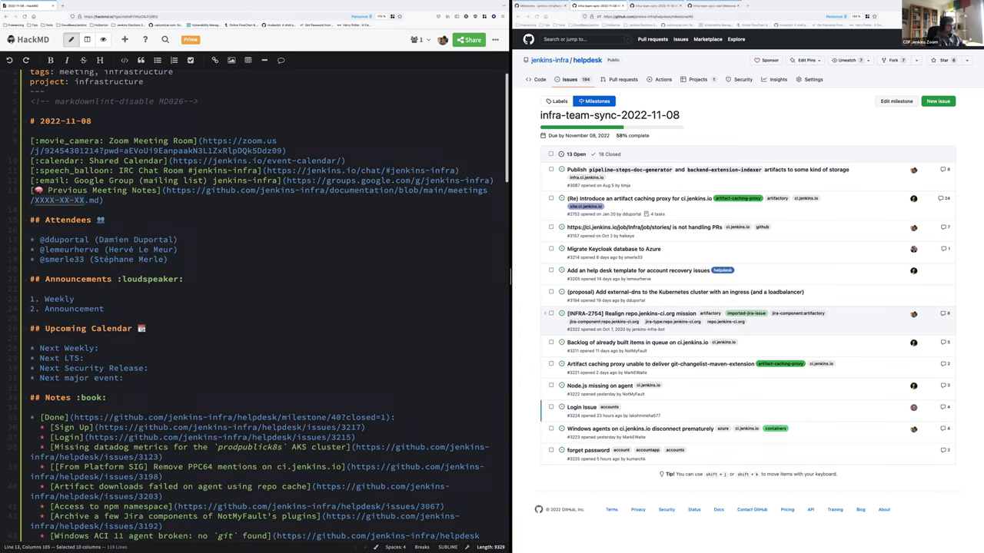
pyautogui.write('2022-10-2')
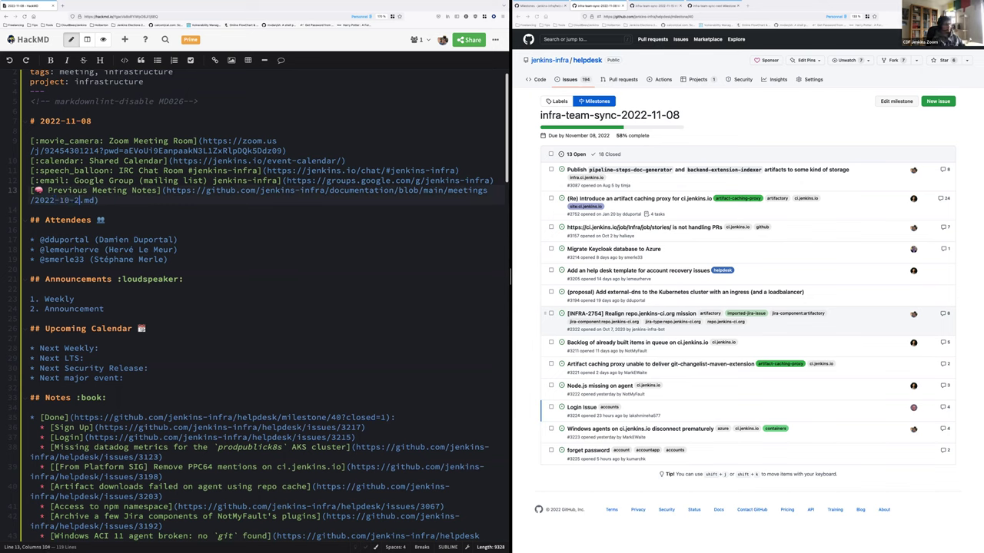
pyautogui.write('5')
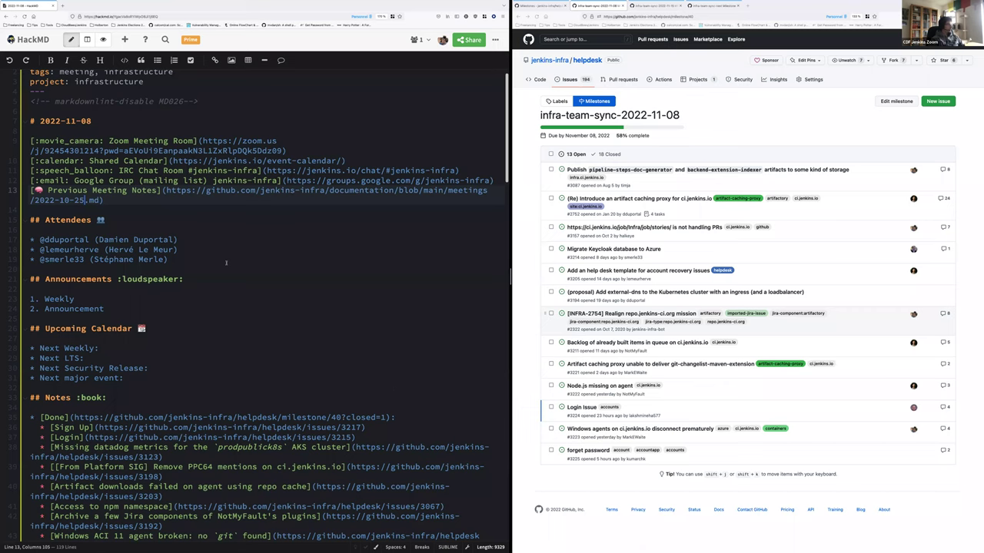
pyautogui.scroll(-1, 226, 263)
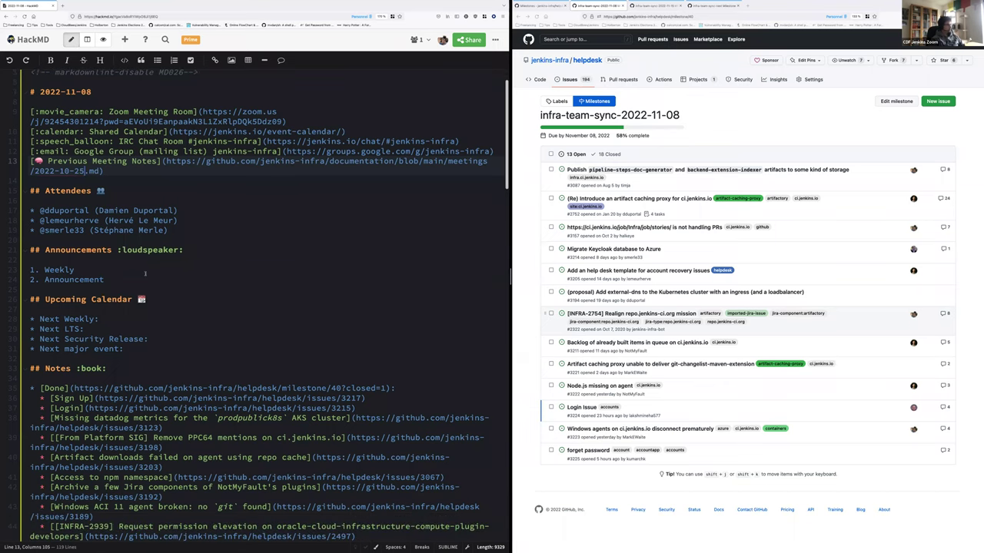
# Append a colon to the Weekly item after checking the GitHub milestone page
pyautogui.click(145, 271)
pyautogui.press('BackSpace')
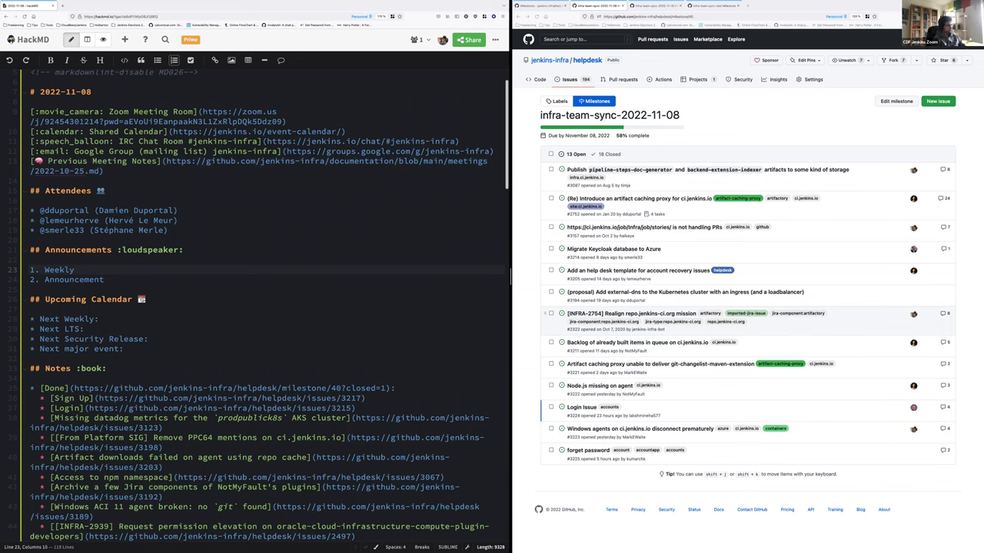
pyautogui.write(':')
pyautogui.click(757, 125)
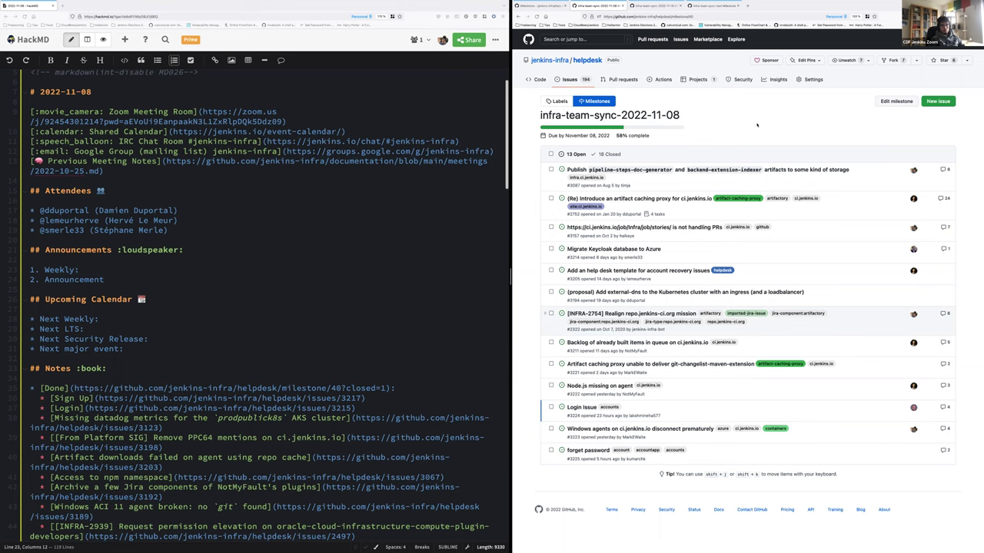
pyautogui.click(106, 272)
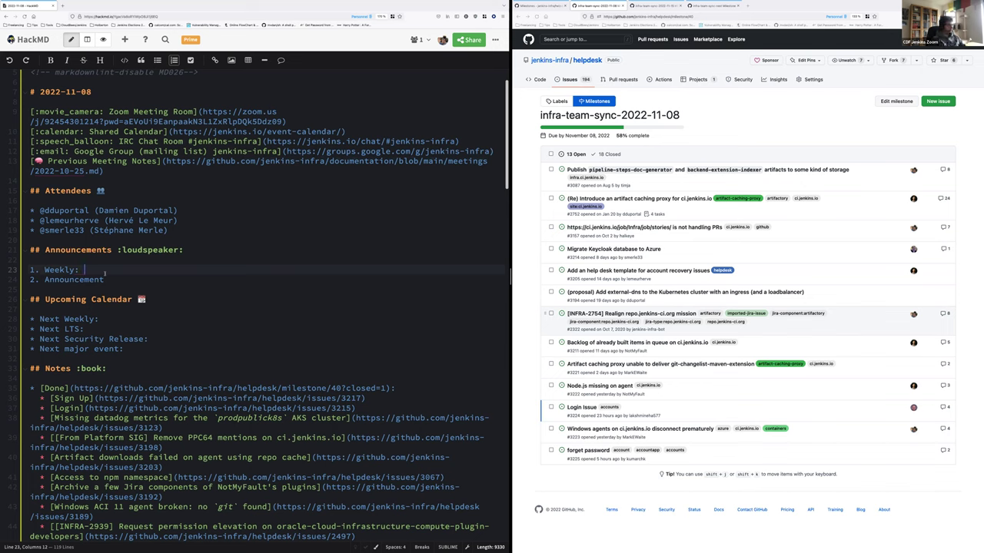
# Add Weekly sub-bullets: 'Base release is OK', 'Container image now available', 'Rest of checklist later today'
pyautogui.press('Return')
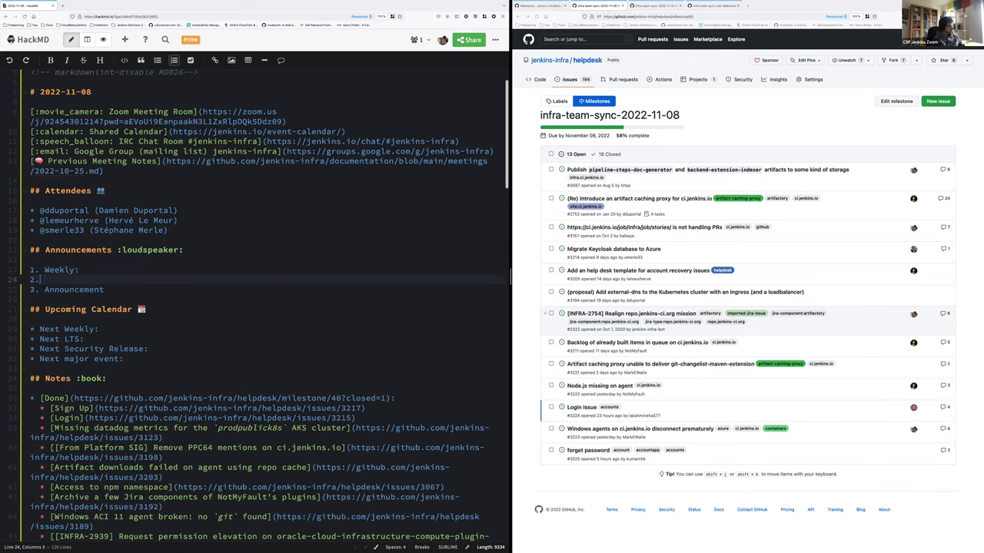
pyautogui.press('BackSpace')
pyautogui.press('BackSpace')
pyautogui.press('BackSpace')
pyautogui.write('- Ba')
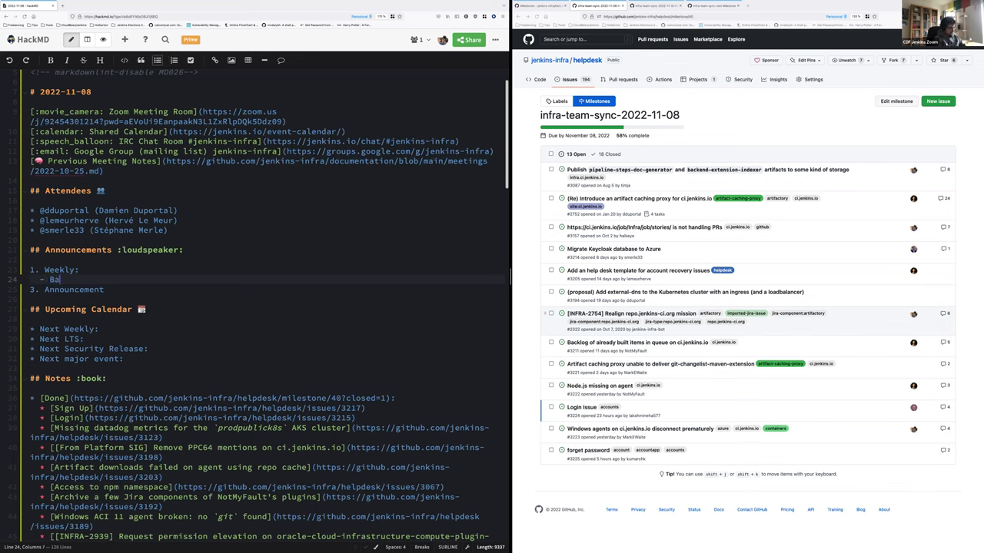
pyautogui.write('se release is OK')
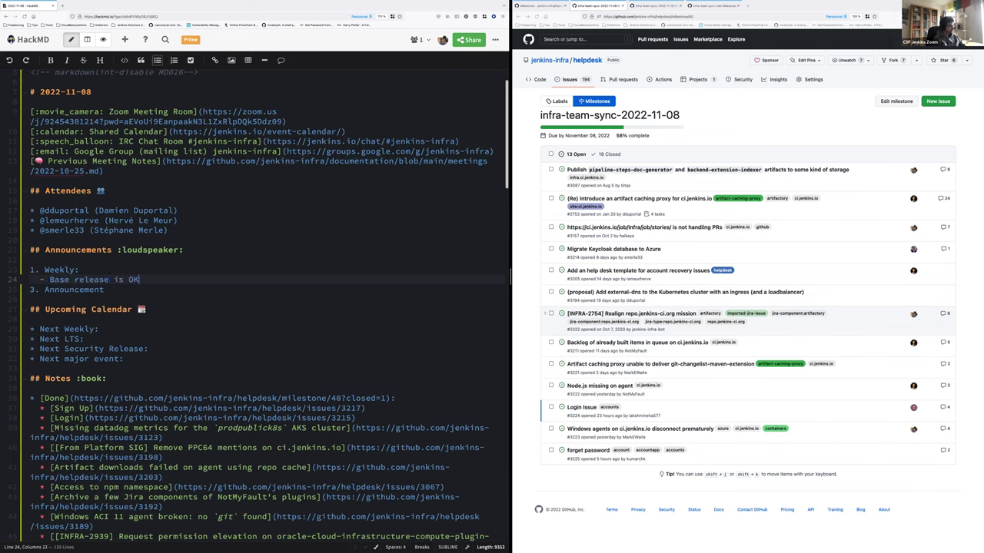
pyautogui.press('Return')
pyautogui.write('Container ')
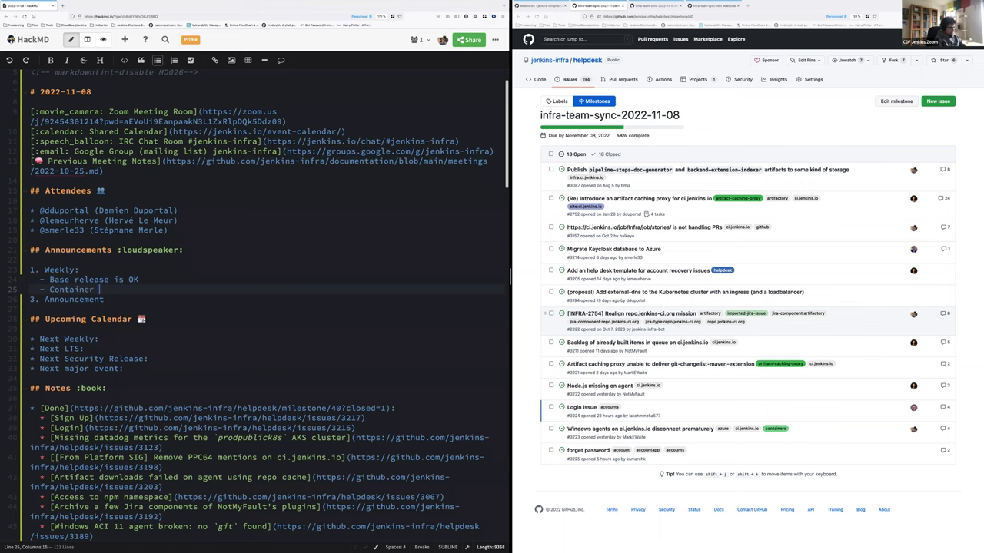
pyautogui.write('image now available')
pyautogui.press('Return')
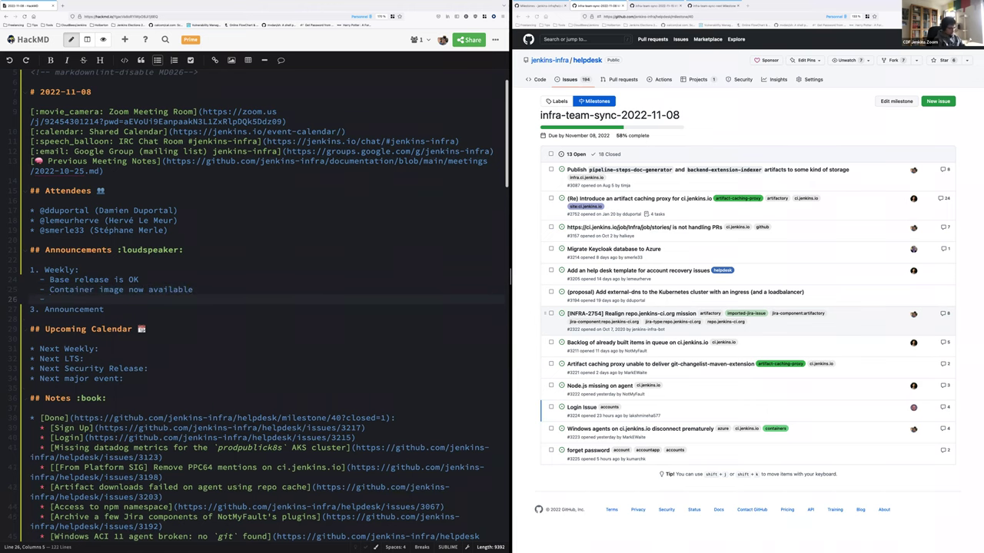
pyautogui.write('Rest of itemchecklist')
pyautogui.press('End')
pyautogui.write('later today')
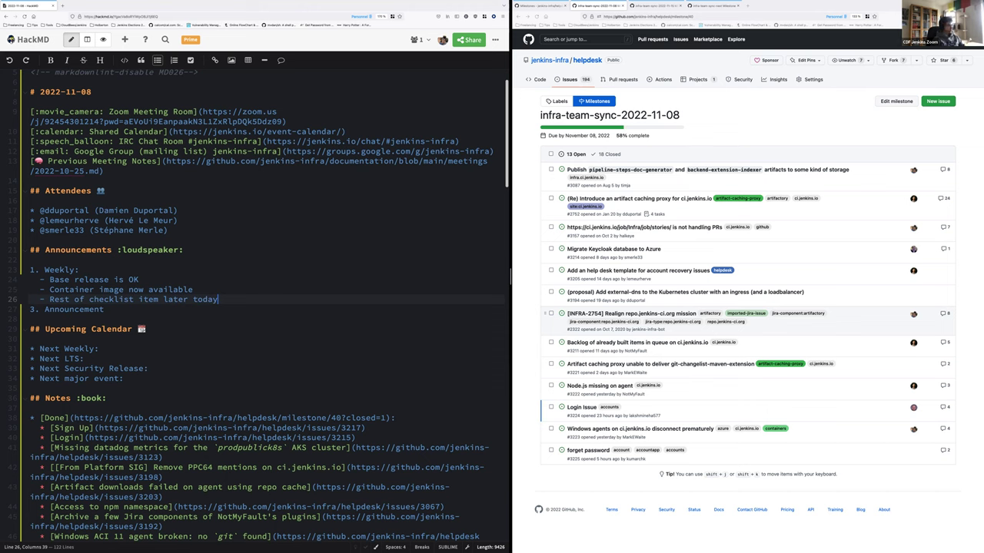
# Delete the '3. Announcement' placeholder line
pyautogui.click(105, 309)
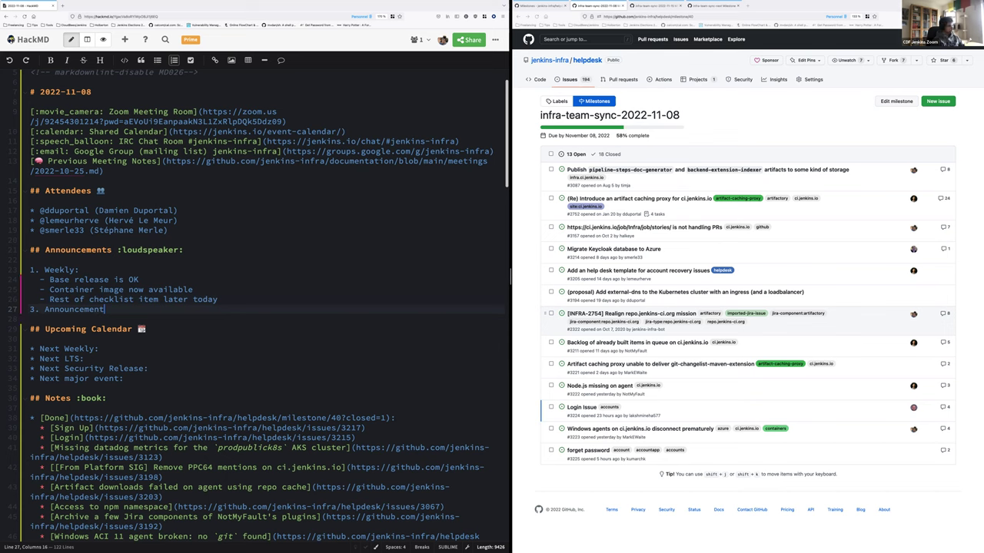
pyautogui.hotkey('shift', 'Home')
pyautogui.press('BackSpace')
pyautogui.press('BackSpace')
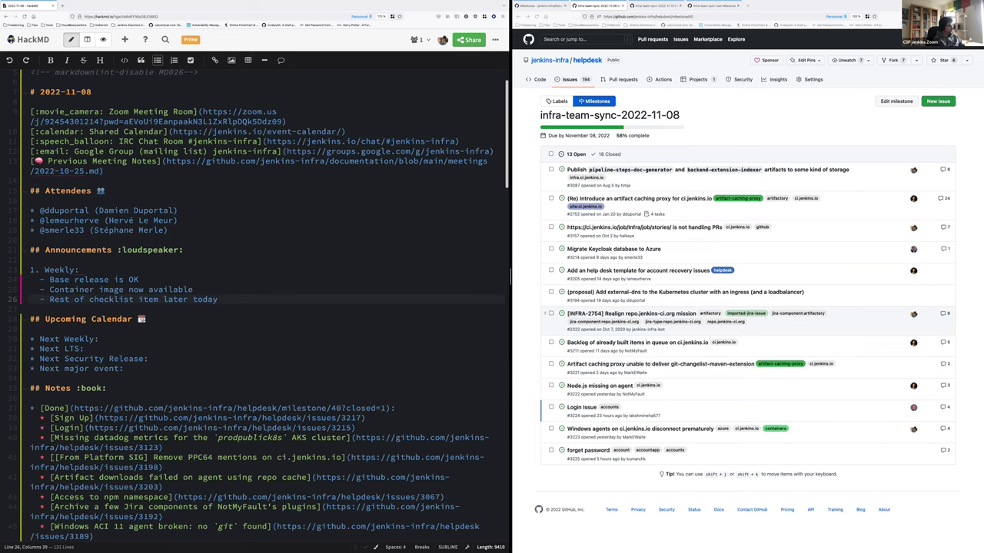
# Set Next Security Release and Next Weekly to 2022-11-15, marking the weekly '(maybe?)'
pyautogui.click(103, 339)
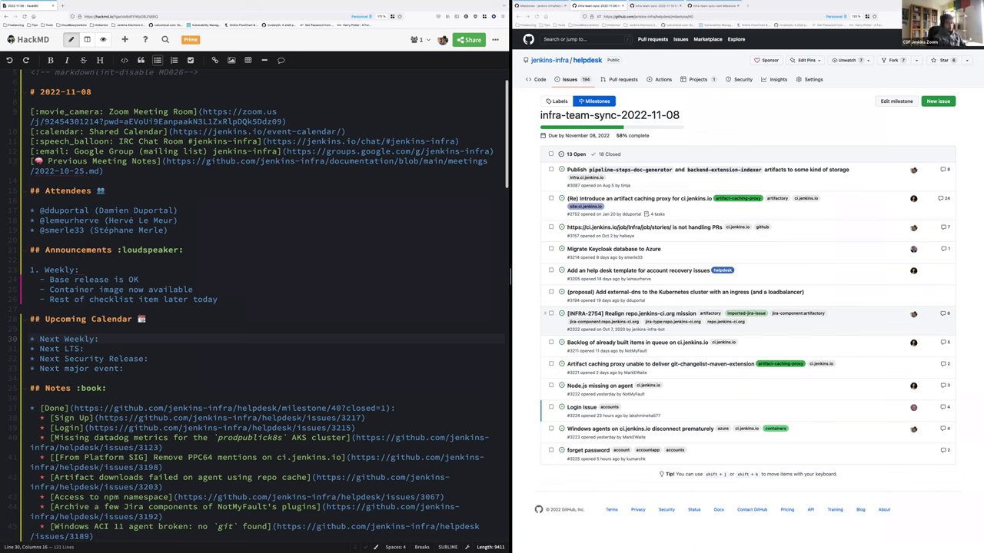
pyautogui.press('Down')
pyautogui.press('Down')
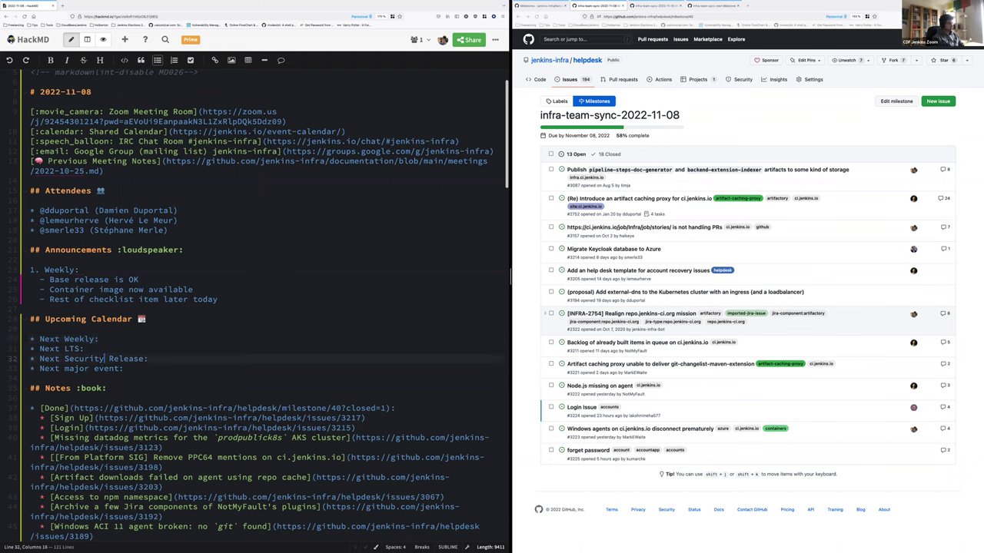
pyautogui.press('End')
pyautogui.write('2022')
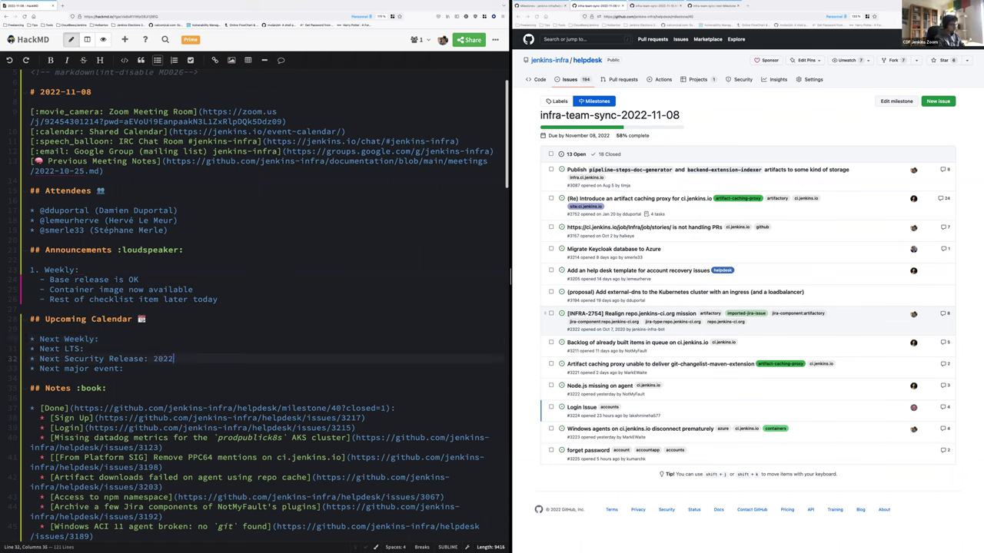
pyautogui.write('-11-15')
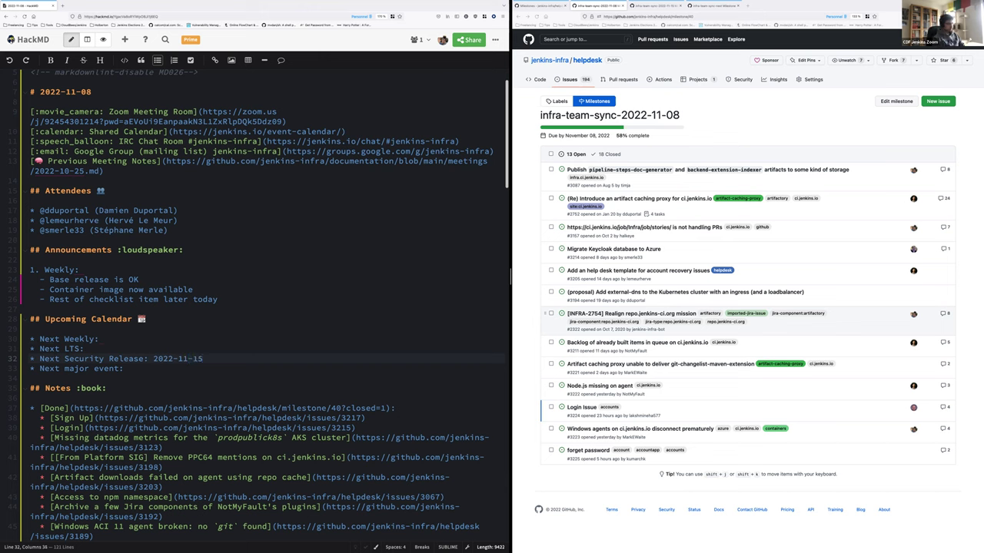
pyautogui.hotkey('shift', 'Left')
pyautogui.hotkey('shift', 'Left')
pyautogui.hotkey('shift', 'Left')
pyautogui.hotkey('shift', 'Left')
pyautogui.hotkey('shift', 'Left')
pyautogui.hotkey('shift', 'Left')
pyautogui.hotkey('shift', 'Left')
pyautogui.hotkey('shift', 'Left')
pyautogui.hotkey('shift', 'Left')
pyautogui.hotkey('shift', 'Left')
pyautogui.hotkey('ctrl', 'c')
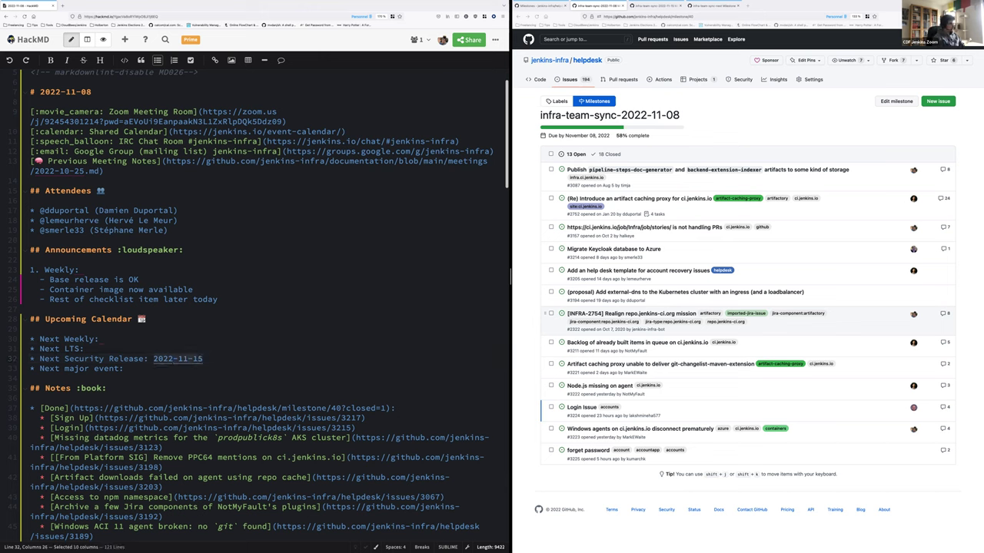
pyautogui.press('Up')
pyautogui.press('Up')
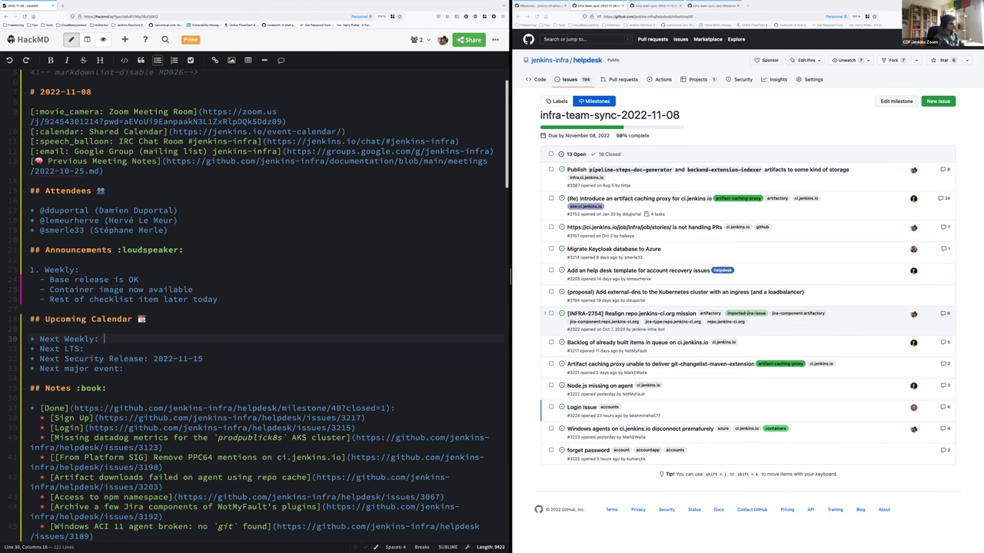
pyautogui.hotkey('ctrl', 'v')
pyautogui.write('(maybe')
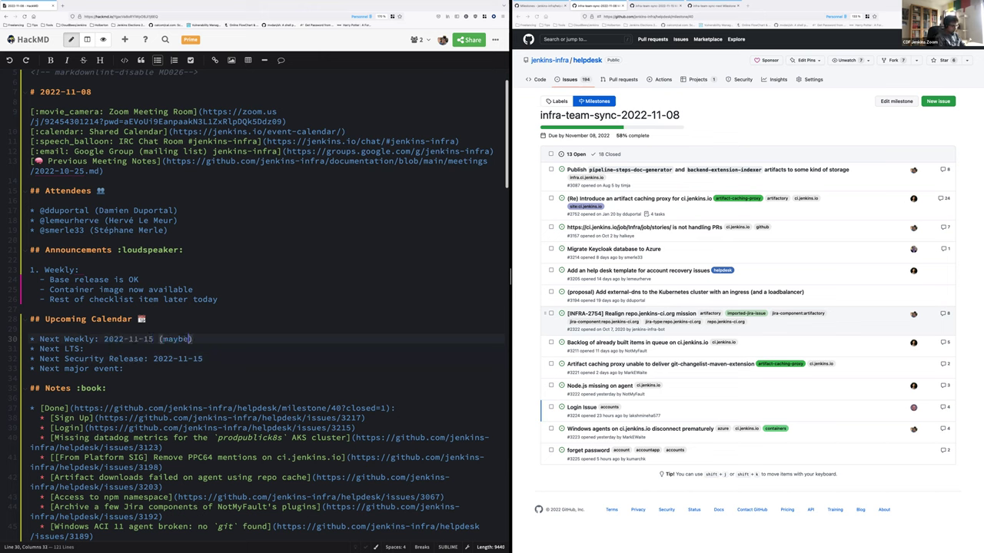
pyautogui.write('?)')
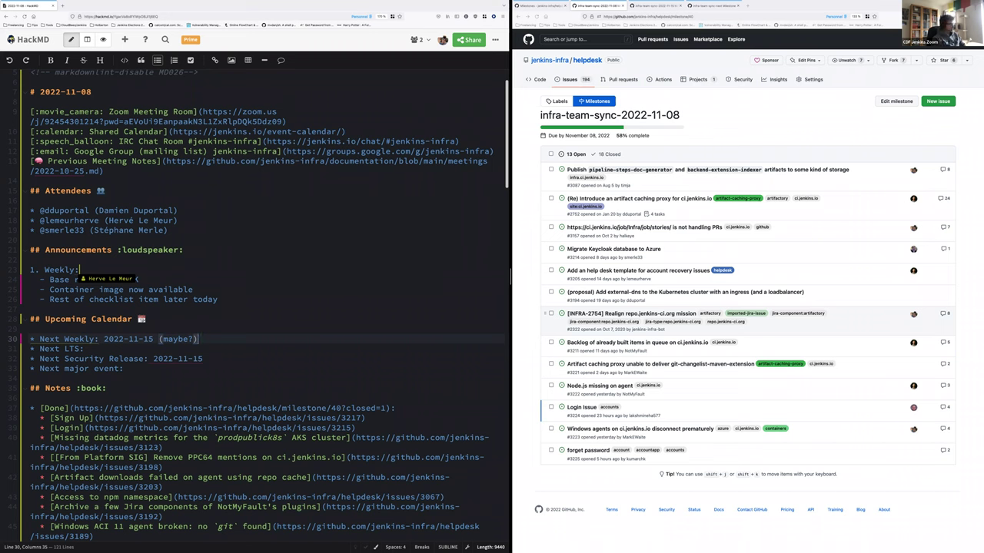
# Fill in Next LTS as 2022-11-30
pyautogui.click(84, 349)
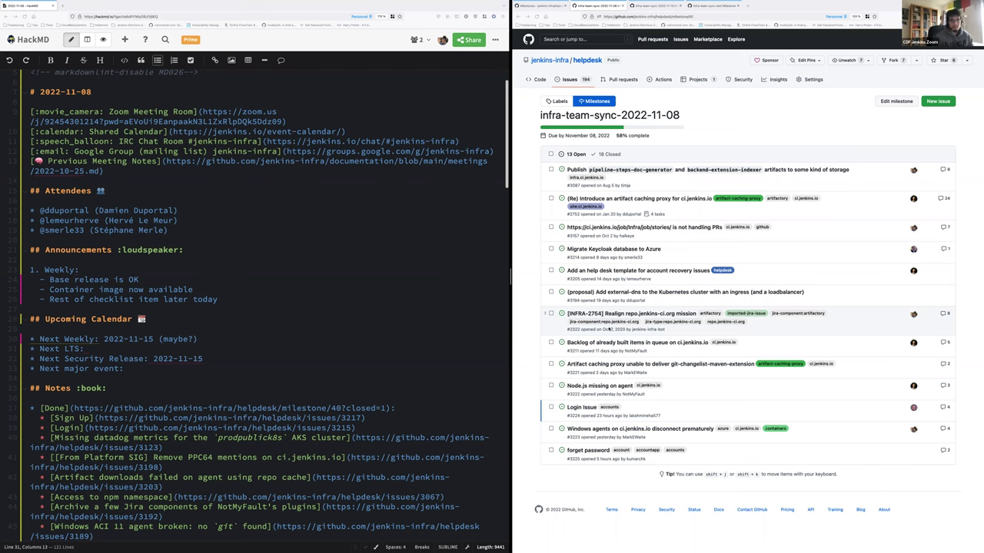
pyautogui.hotkey('alt', 'Tab')
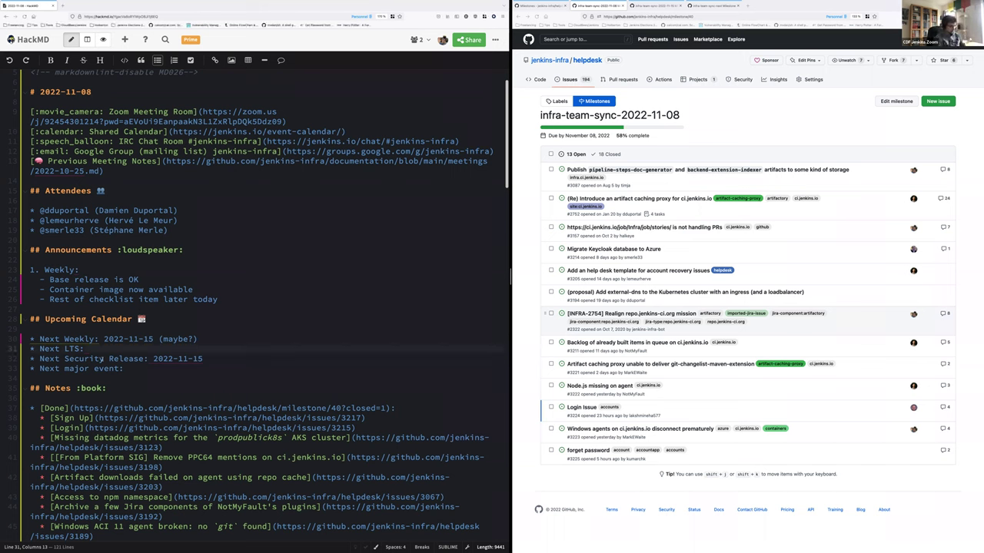
pyautogui.write('2022-11-30')
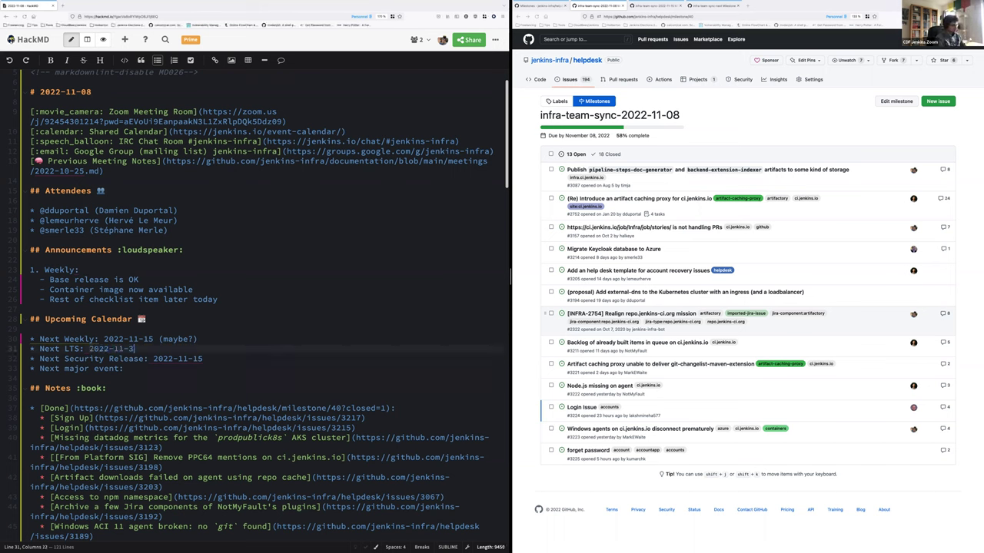
# Enter 'FOSDEM (3-4 February 2023 in Brussels)' as next major event and add a line under Notes
pyautogui.click(124, 368)
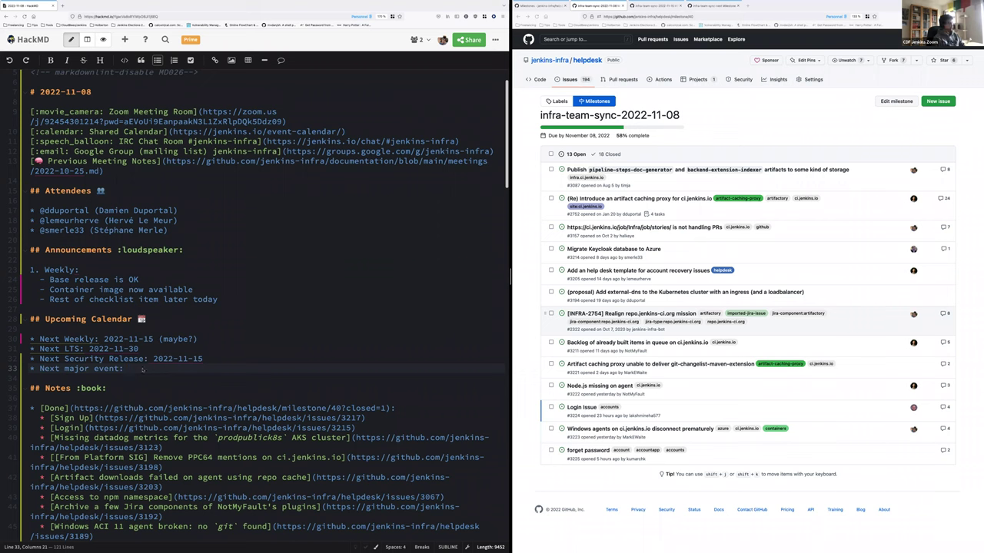
pyautogui.write('FOSDE')
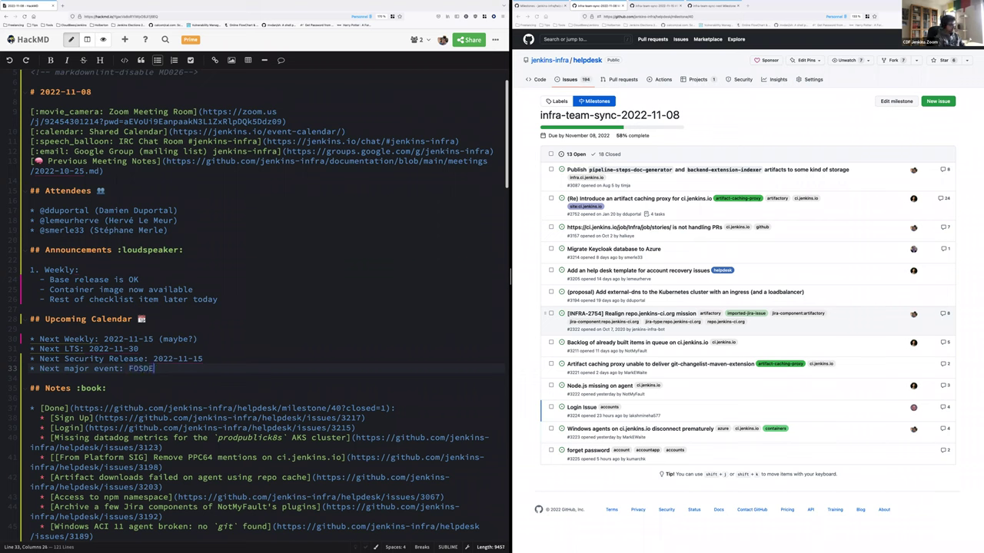
pyautogui.write('M (')
pyautogui.write('3-4 February 20"23')
pyautogui.press('Left')
pyautogui.press('Left')
pyautogui.press('BackSpace')
pyautogui.press('End')
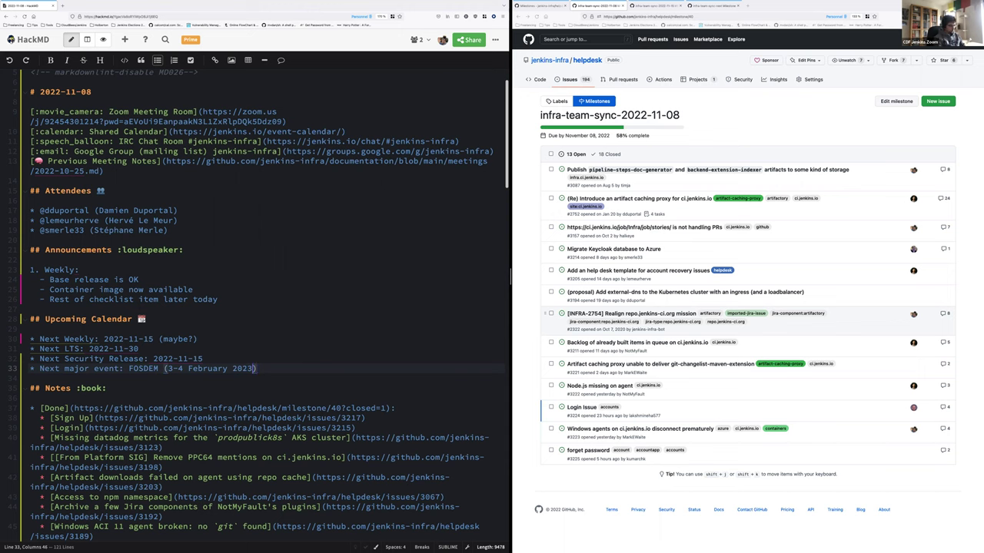
pyautogui.write('in Brussels')
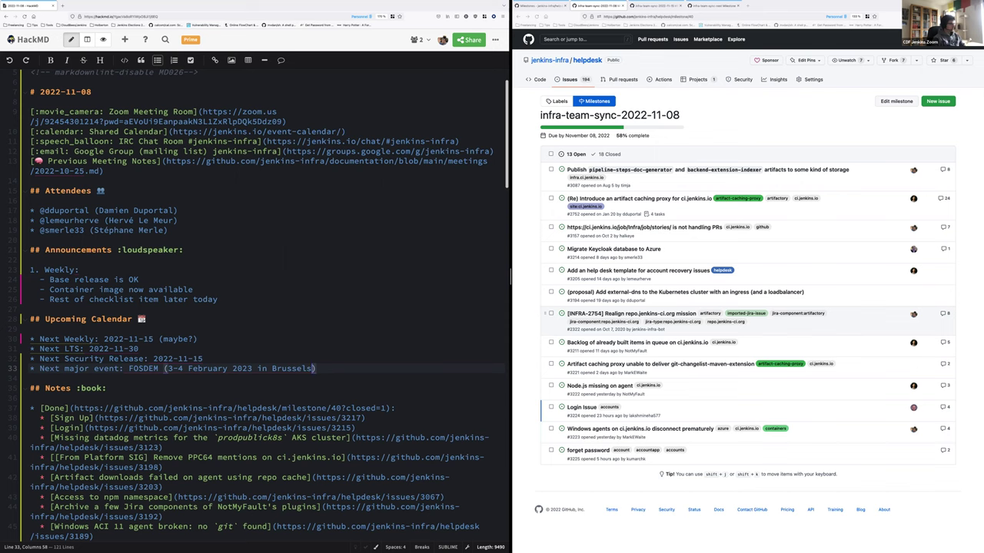
pyautogui.click(108, 389)
pyautogui.press('Return')
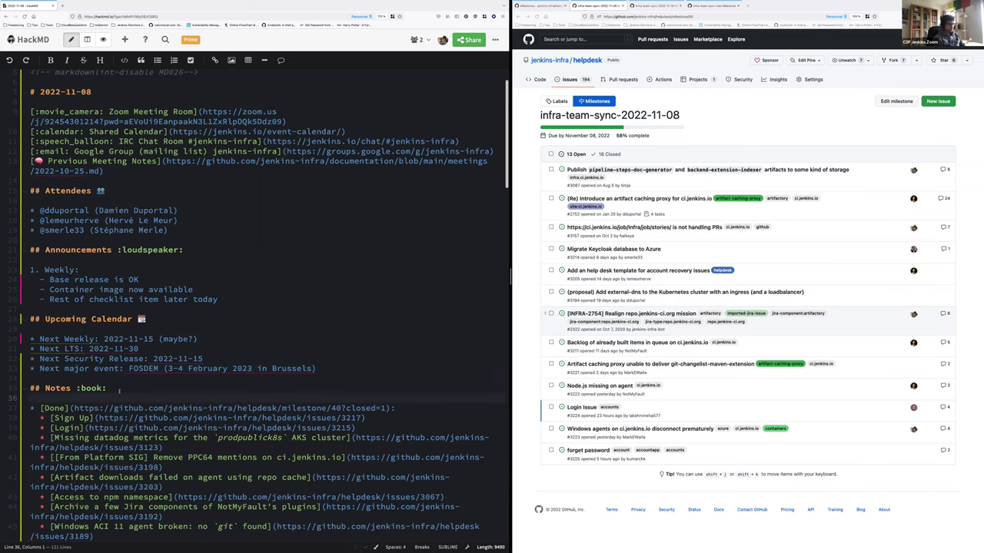
# Reload the infra-team-sync-2022-11-08 milestone in GitHub and scroll through its closed issues
pyautogui.scroll(-5, 148, 389)
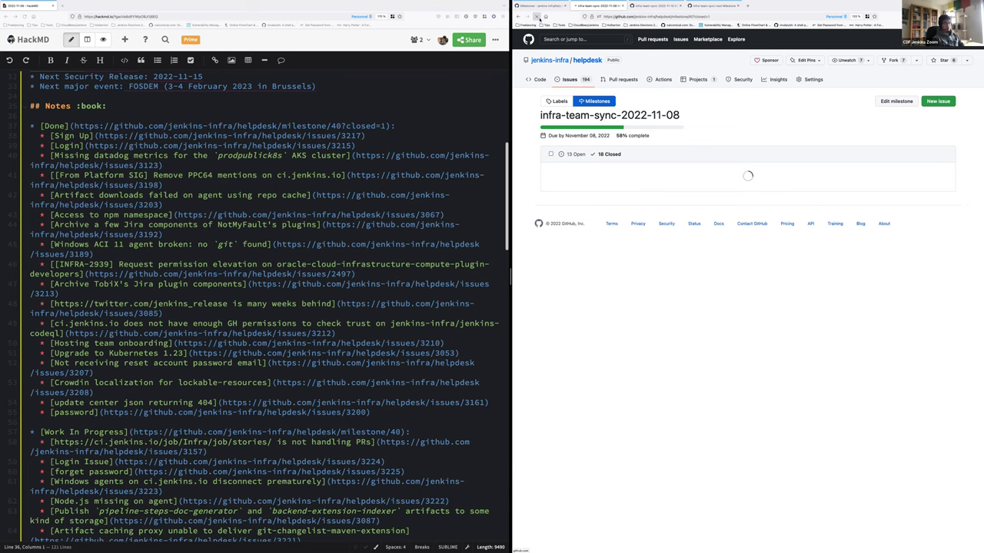
pyautogui.click(537, 16)
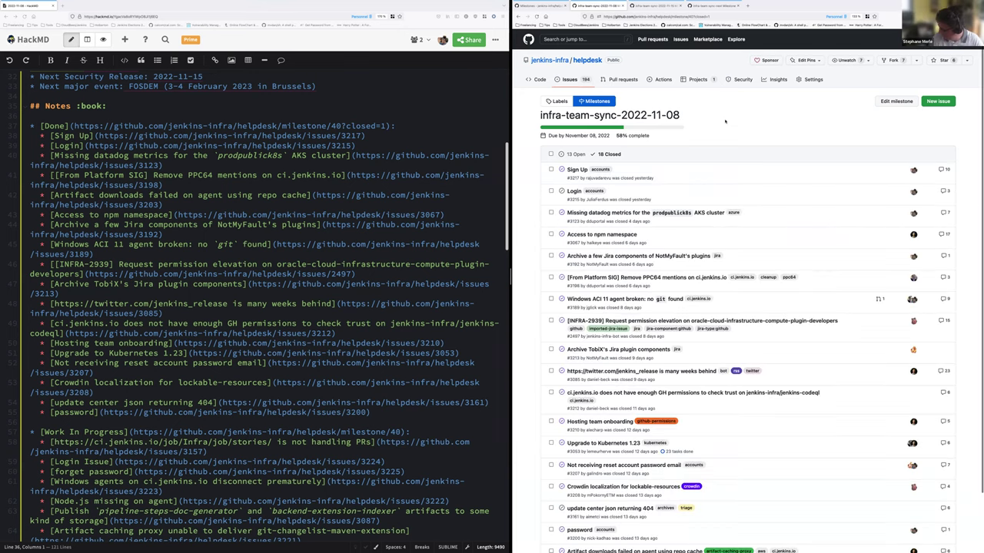
pyautogui.scroll(-1, 621, 125)
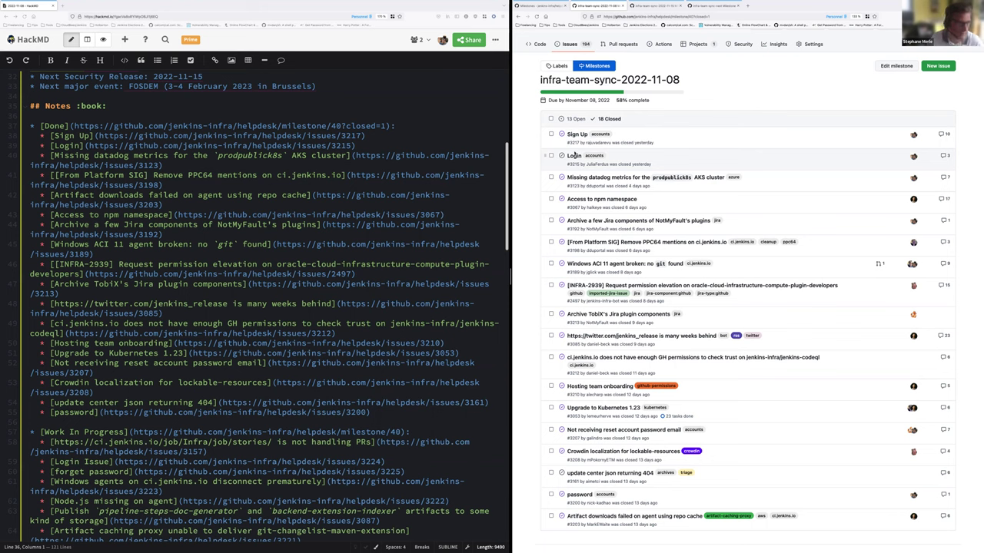
# Open the milestone's 13 open issues in a new tab, review them, then return to the closed list
pyautogui.click(43, 120)
pyautogui.moveTo(41, 134); pyautogui.dragTo(390, 143)
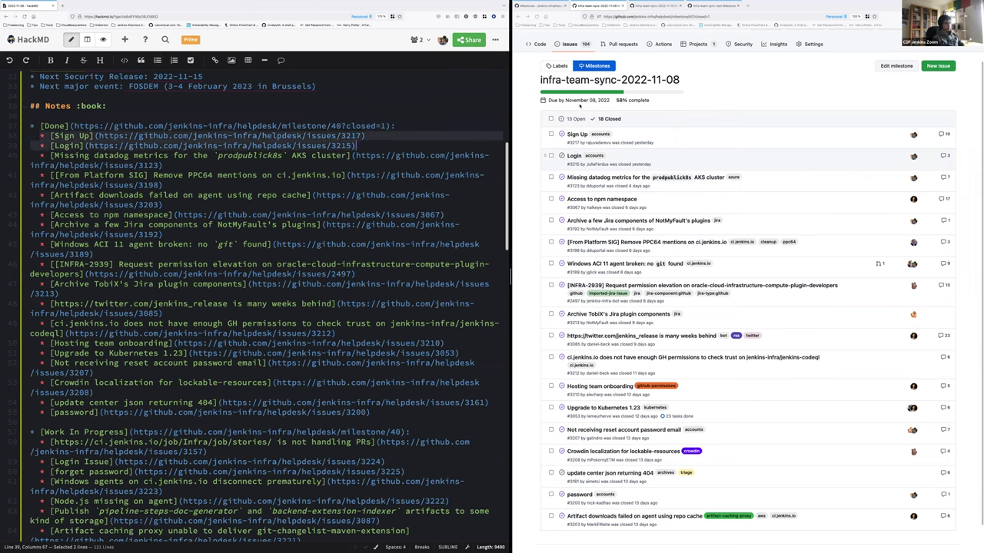
pyautogui.rightClick(576, 119)
pyautogui.click(600, 121)
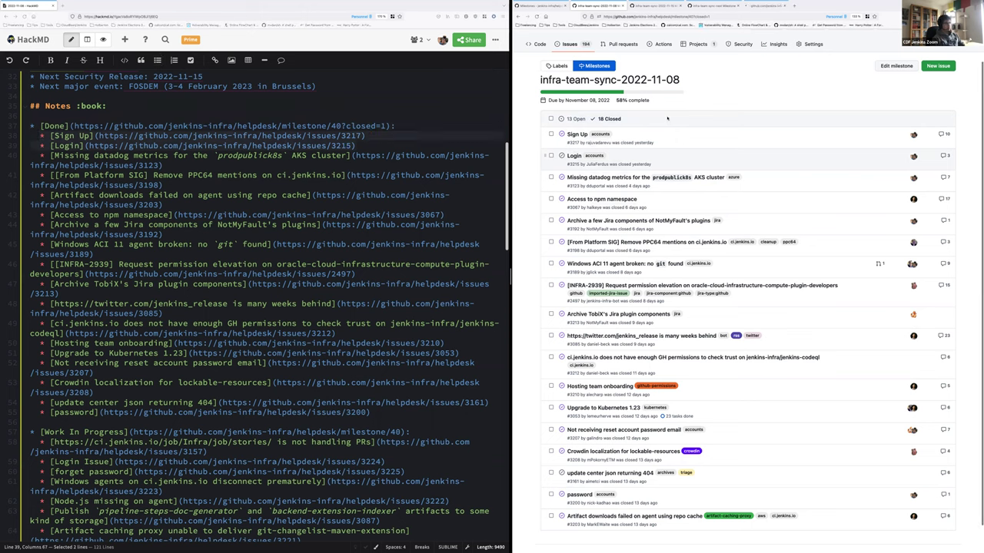
pyautogui.click(676, 6)
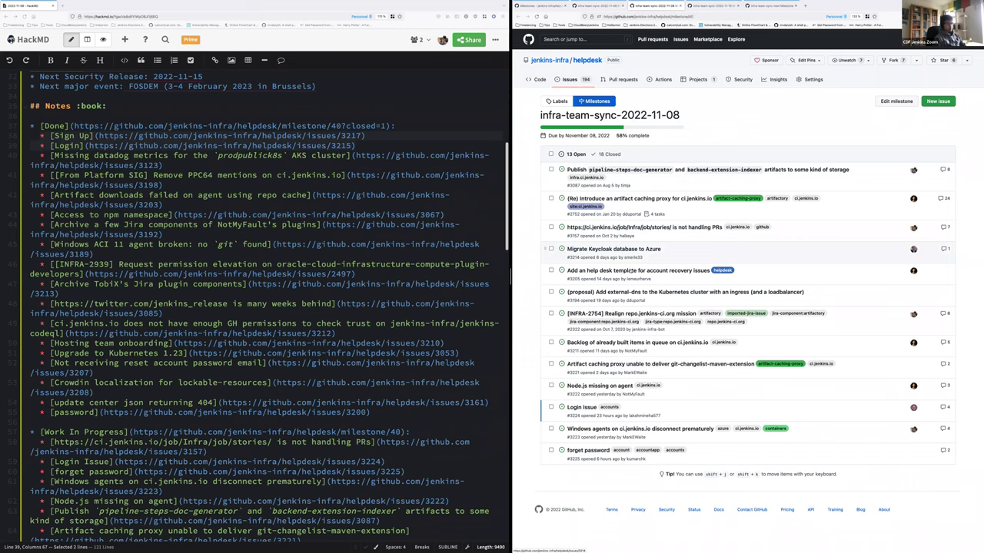
pyautogui.moveTo(628, 272)
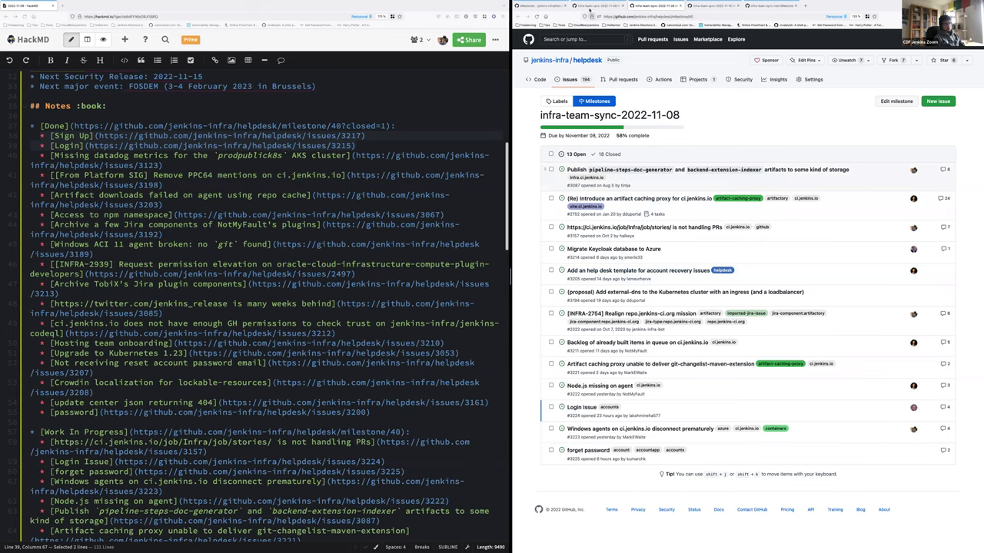
pyautogui.click(599, 5)
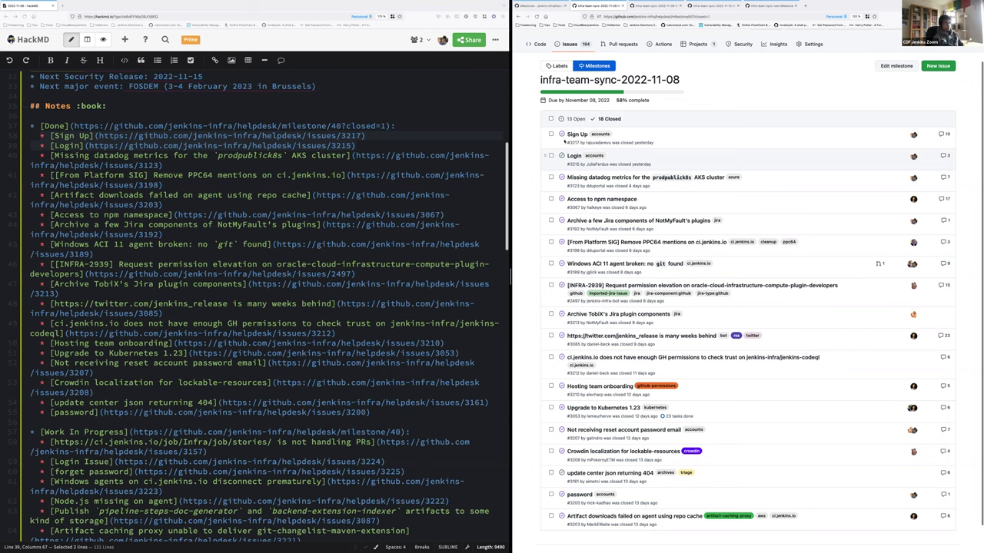
pyautogui.moveTo(572, 156)
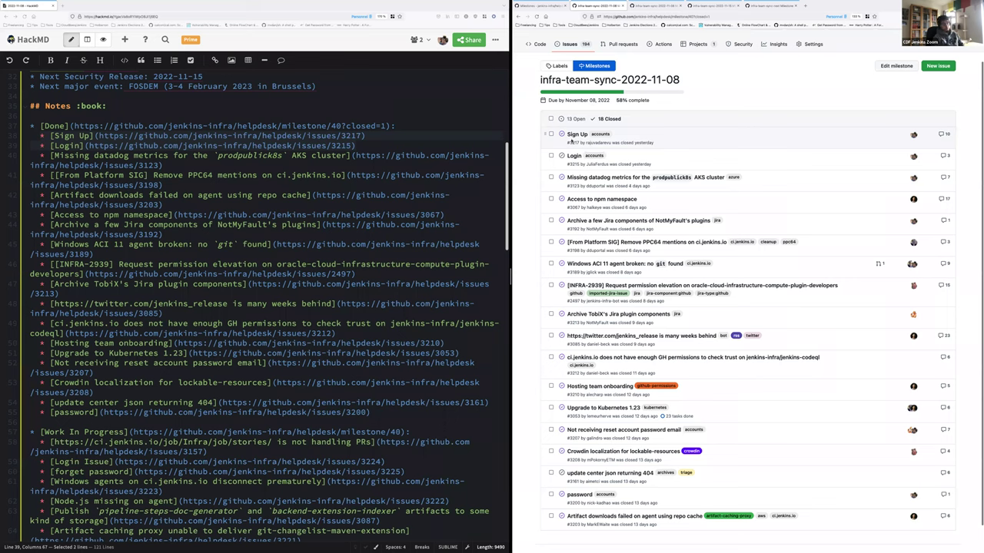
pyautogui.moveTo(578, 135)
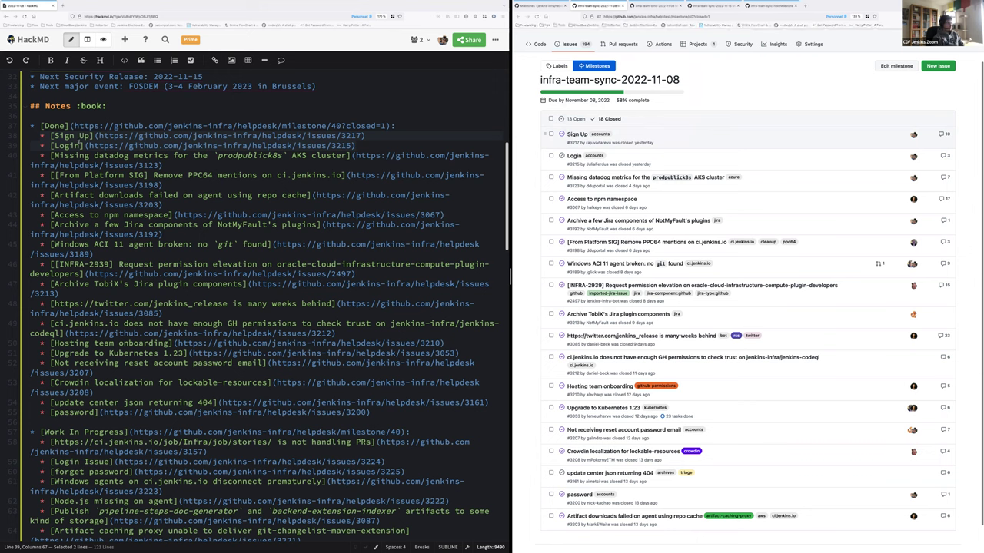
pyautogui.moveTo(40, 136); pyautogui.dragTo(82, 145)
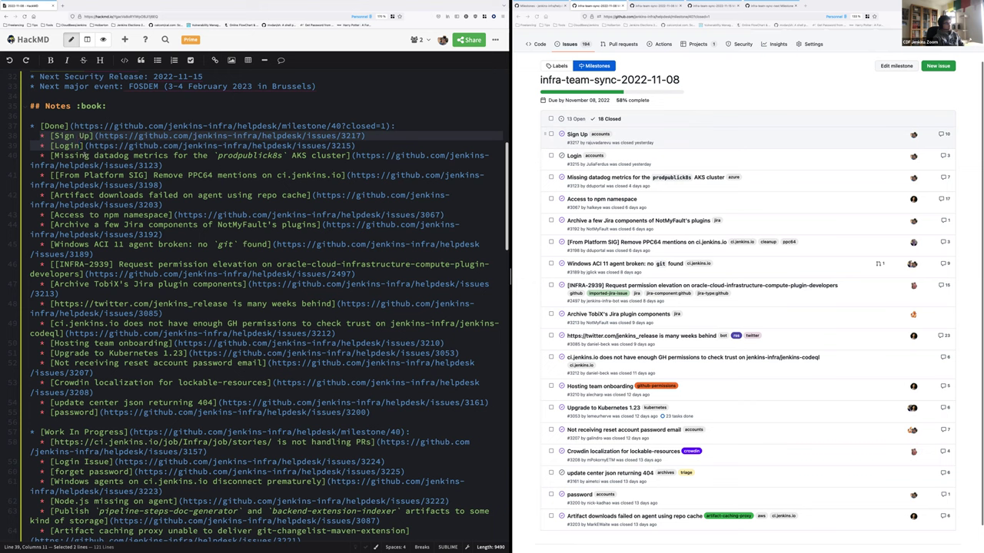
pyautogui.click(85, 156)
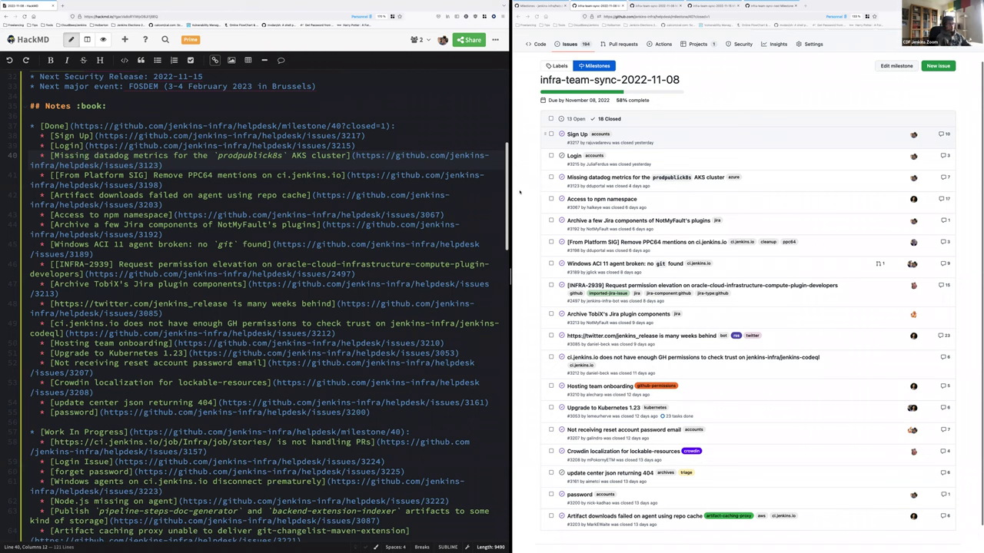
pyautogui.moveTo(589, 179)
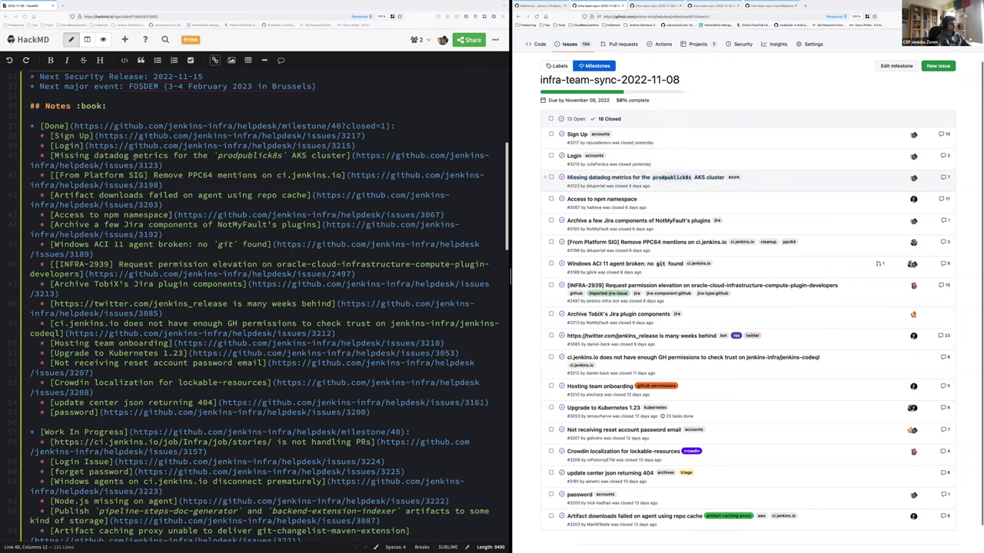
pyautogui.doubleClick(127, 155)
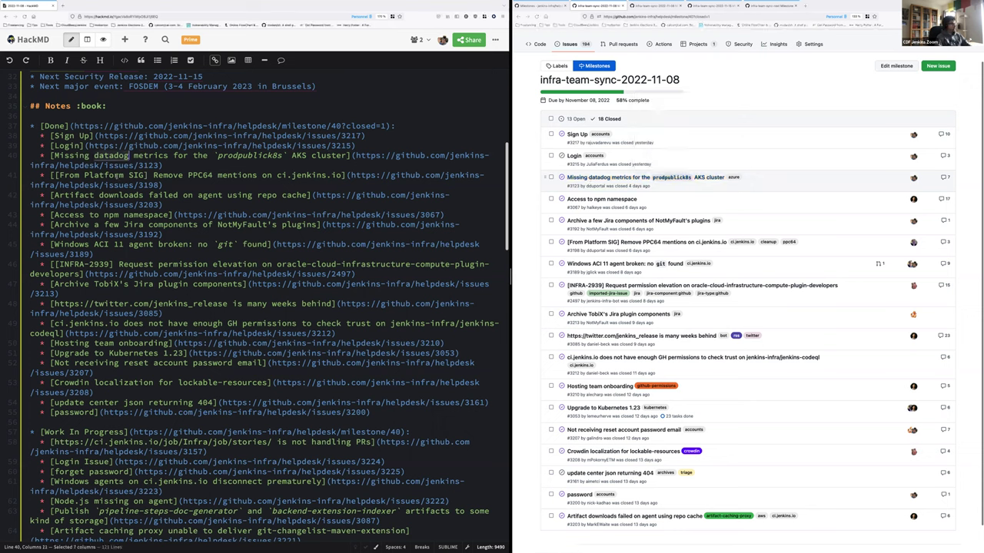
pyautogui.moveTo(154, 176); pyautogui.dragTo(344, 175)
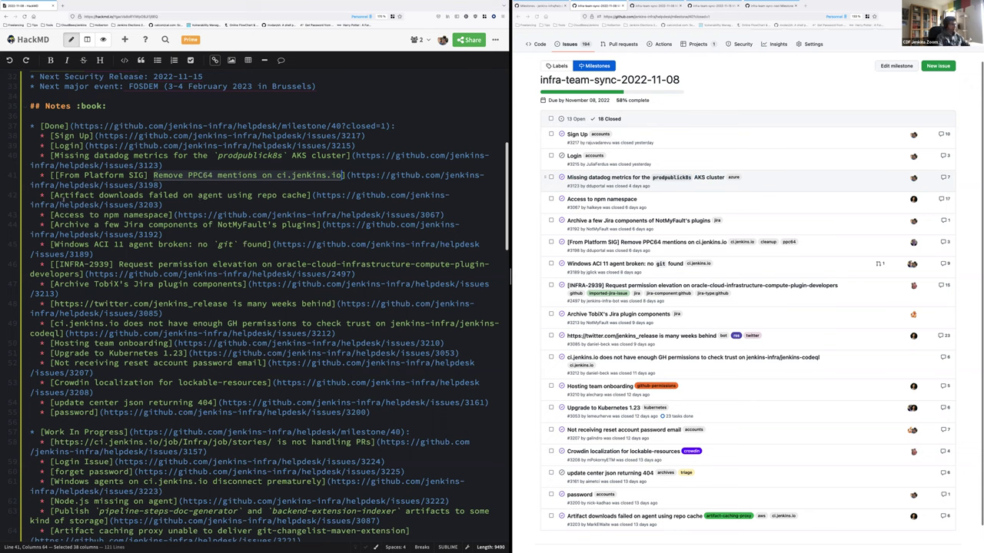
pyautogui.moveTo(51, 195); pyautogui.dragTo(307, 196)
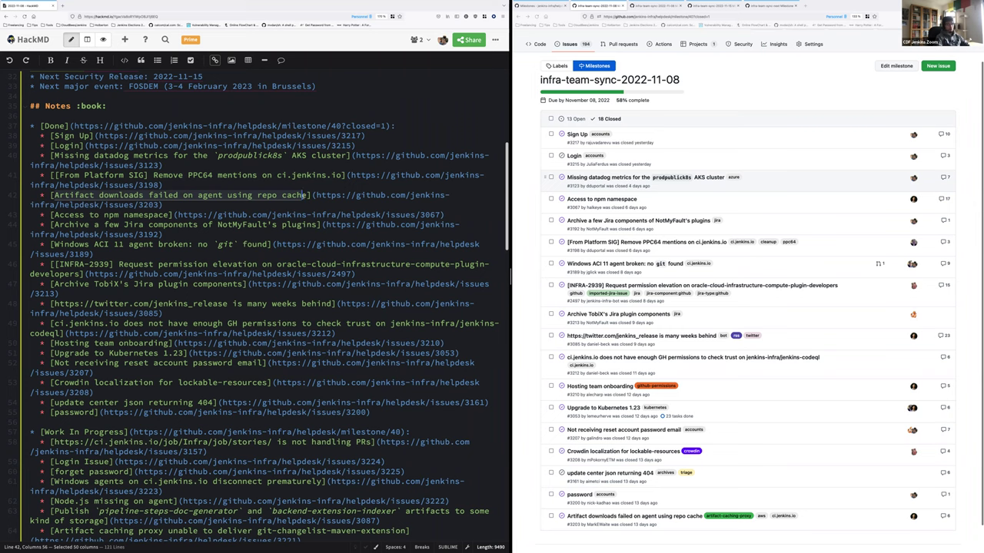
pyautogui.scroll(-1, 302, 195)
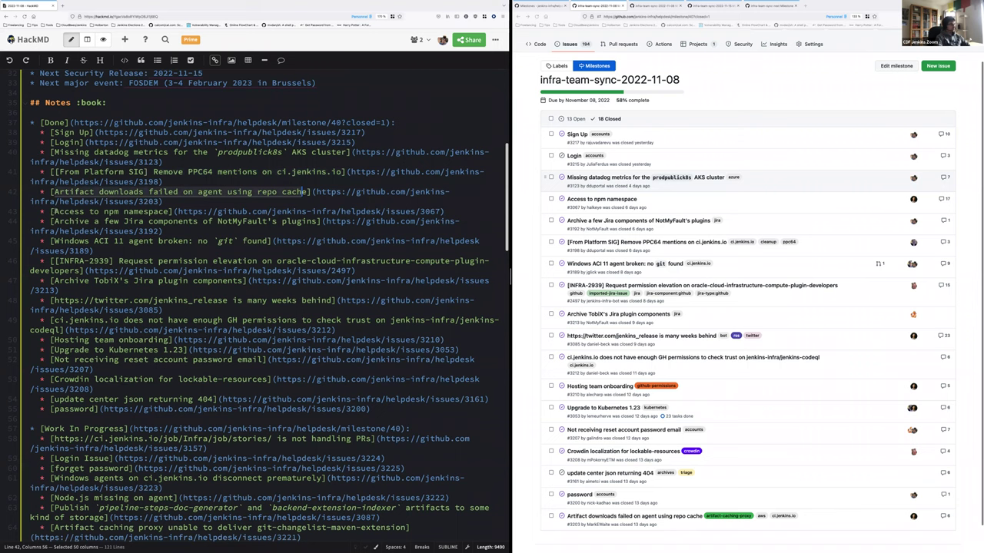
pyautogui.moveTo(55, 211); pyautogui.dragTo(169, 211)
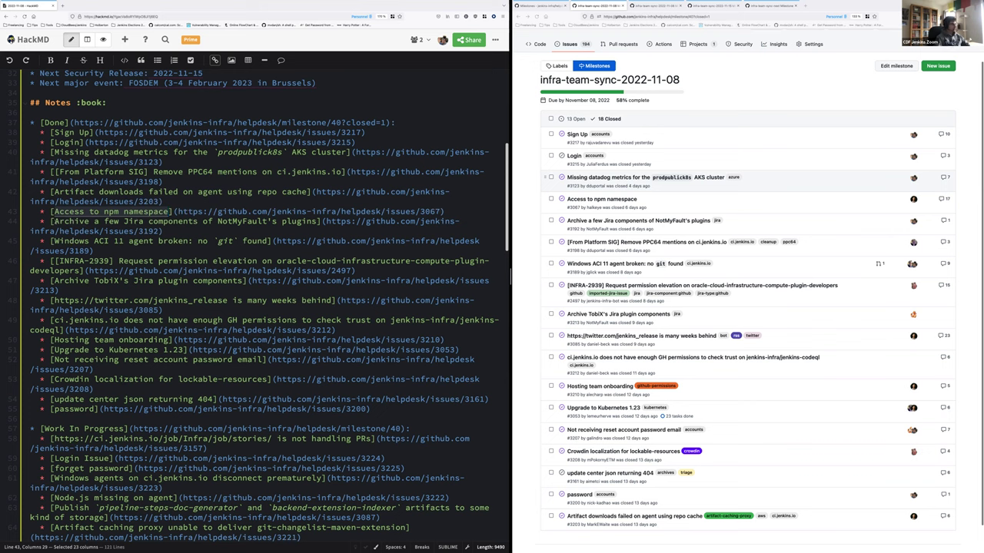
pyautogui.moveTo(55, 221); pyautogui.dragTo(317, 222)
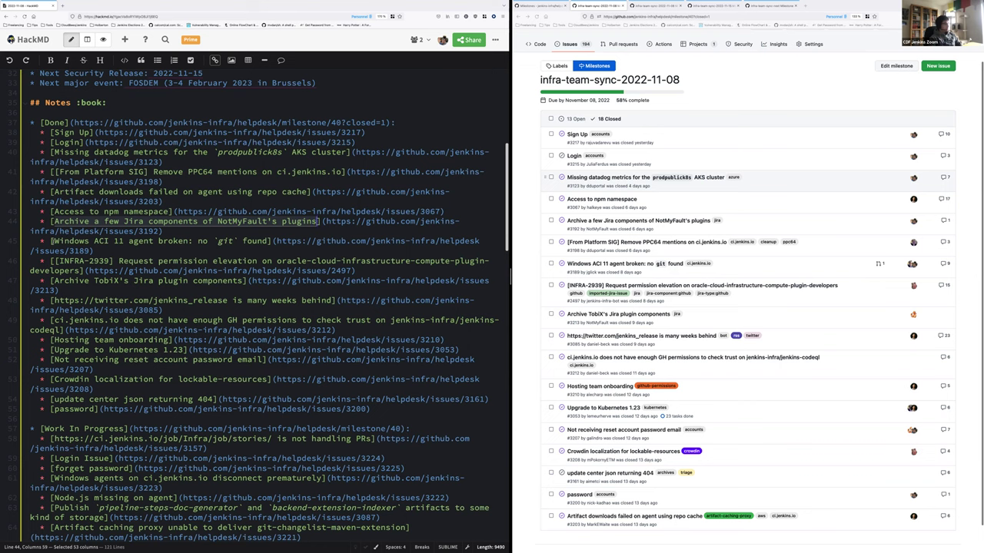
pyautogui.moveTo(55, 241); pyautogui.dragTo(266, 240)
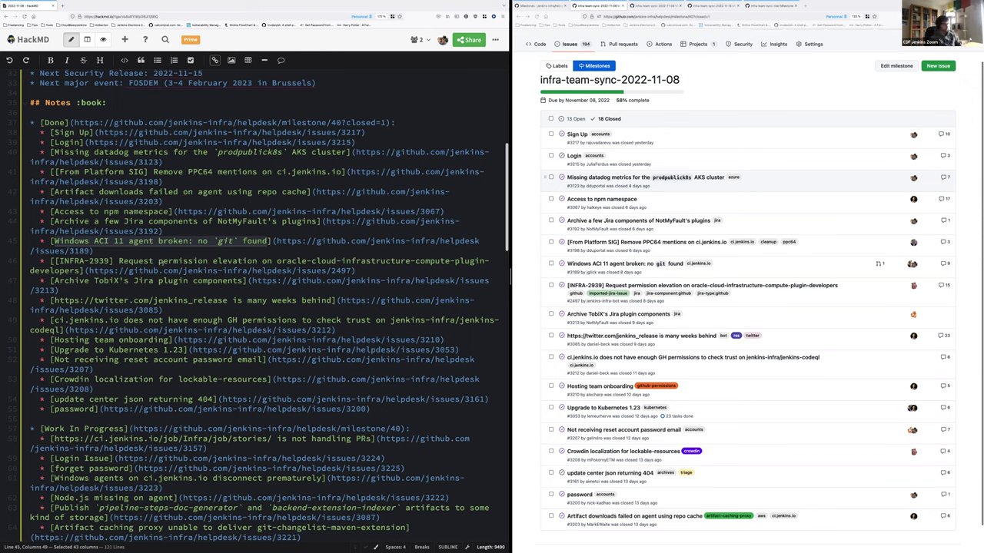
pyautogui.click(89, 261)
pyautogui.tripleClick(89, 261)
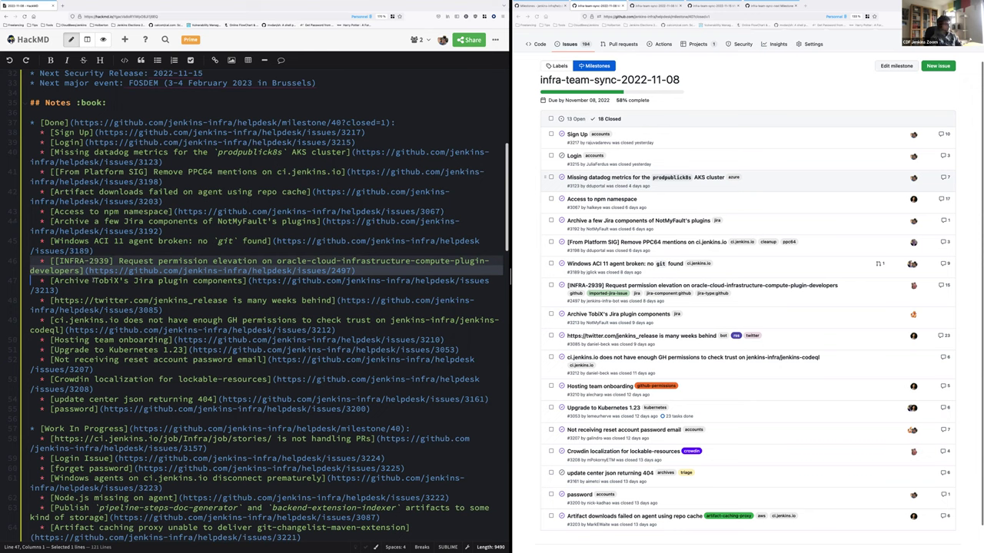
pyautogui.tripleClick(94, 281)
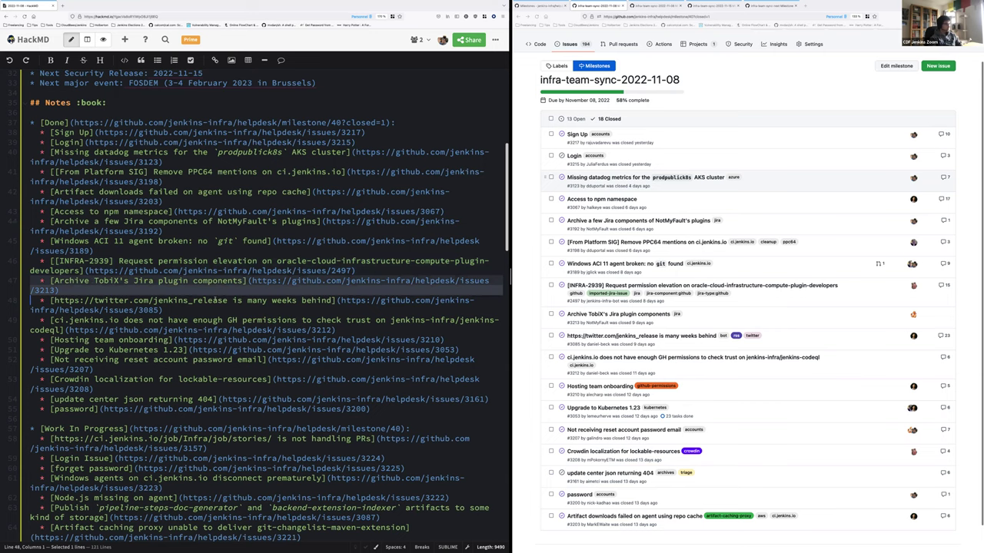
pyautogui.scroll(-1, 154, 286)
pyautogui.tripleClick(153, 287)
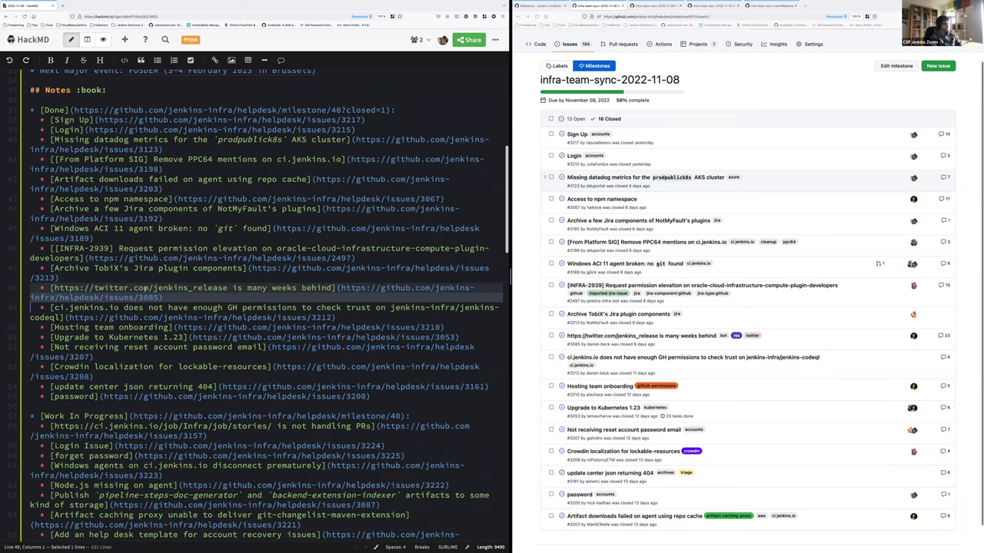
pyautogui.scroll(-3, 143, 288)
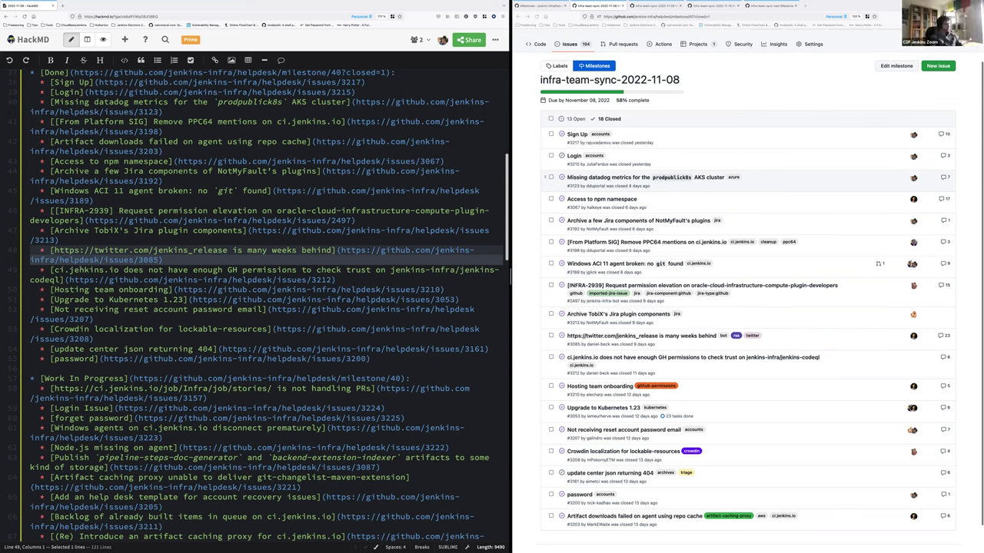
pyautogui.click(34, 274)
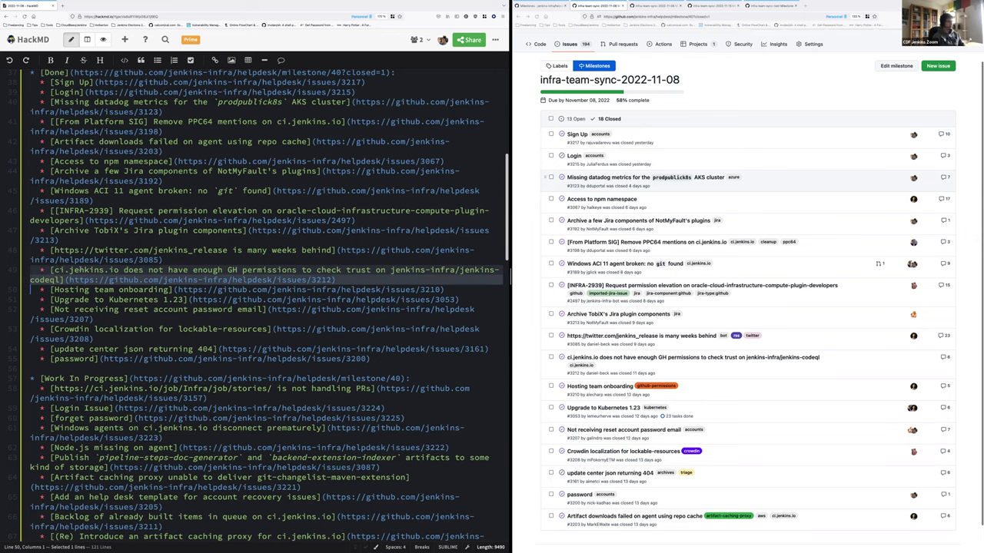
pyautogui.scroll(-1, 71, 270)
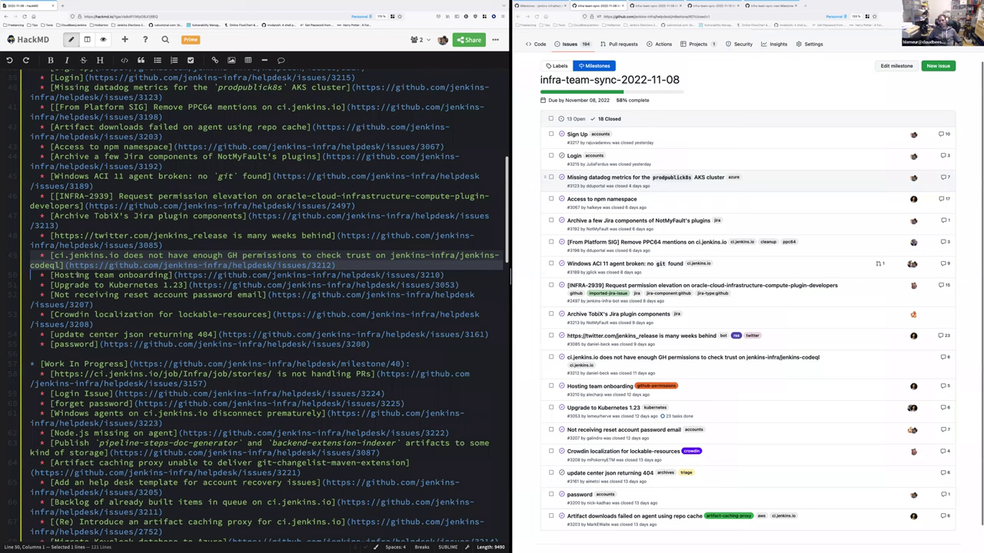
pyautogui.press('Down')
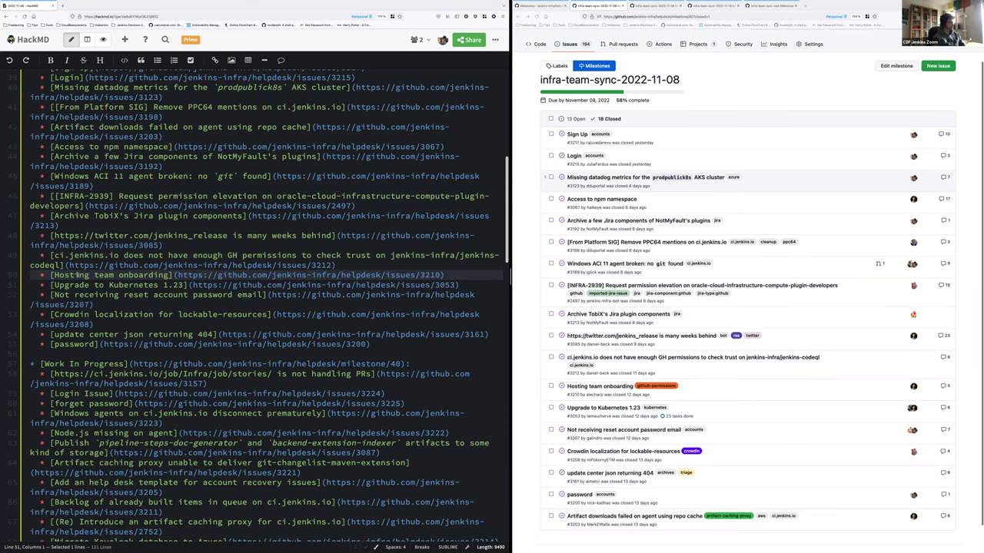
pyautogui.press('Down')
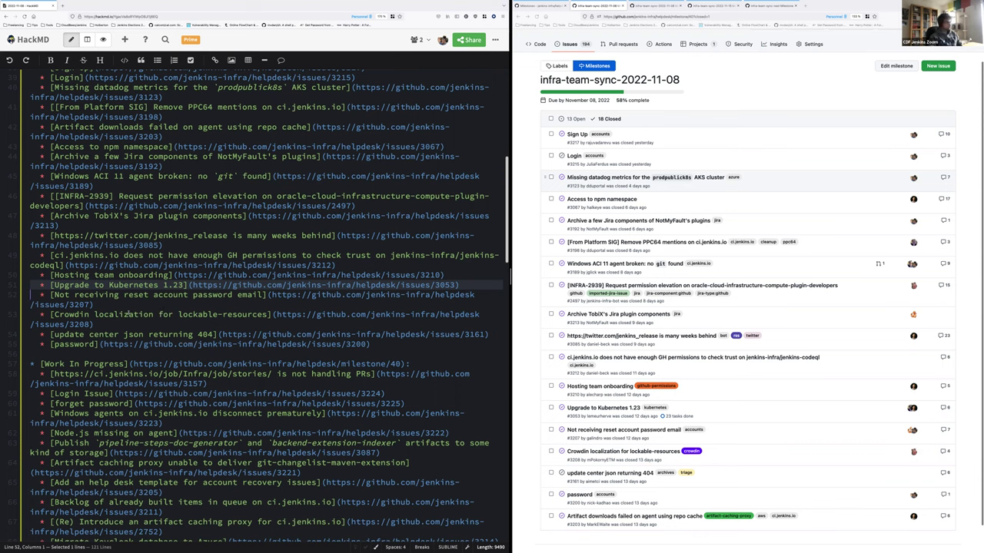
pyautogui.doubleClick(93, 298)
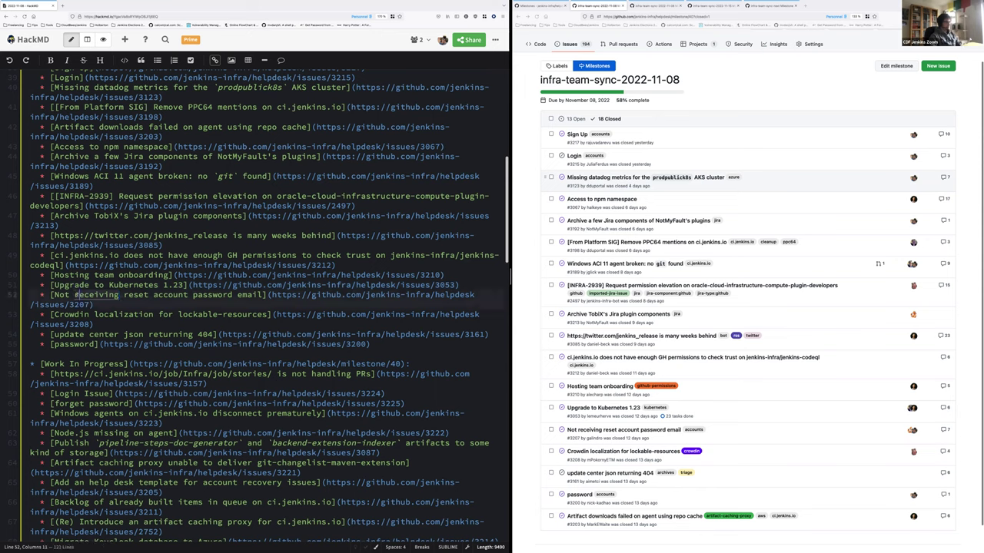
pyautogui.click(75, 295)
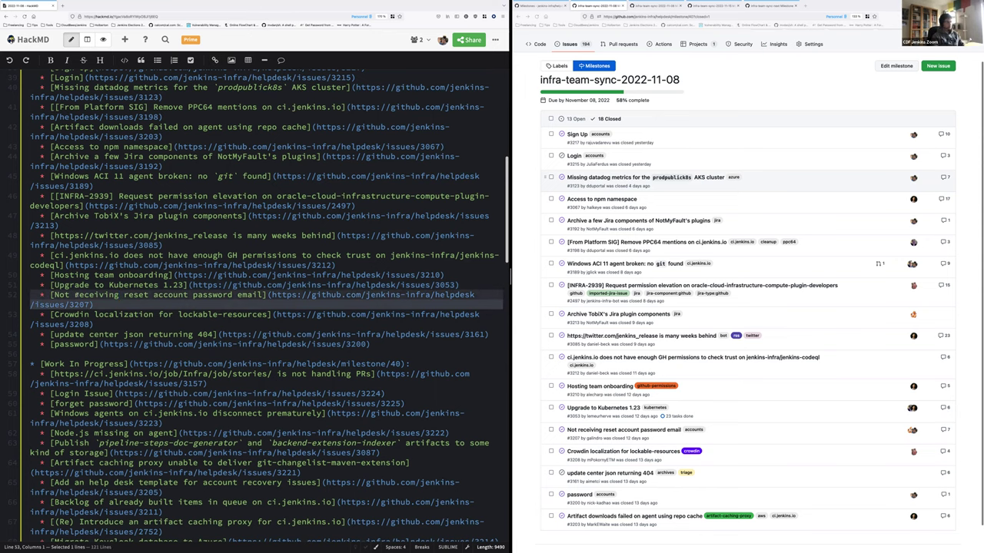
pyautogui.scroll(-1, 85, 299)
pyautogui.click(81, 305)
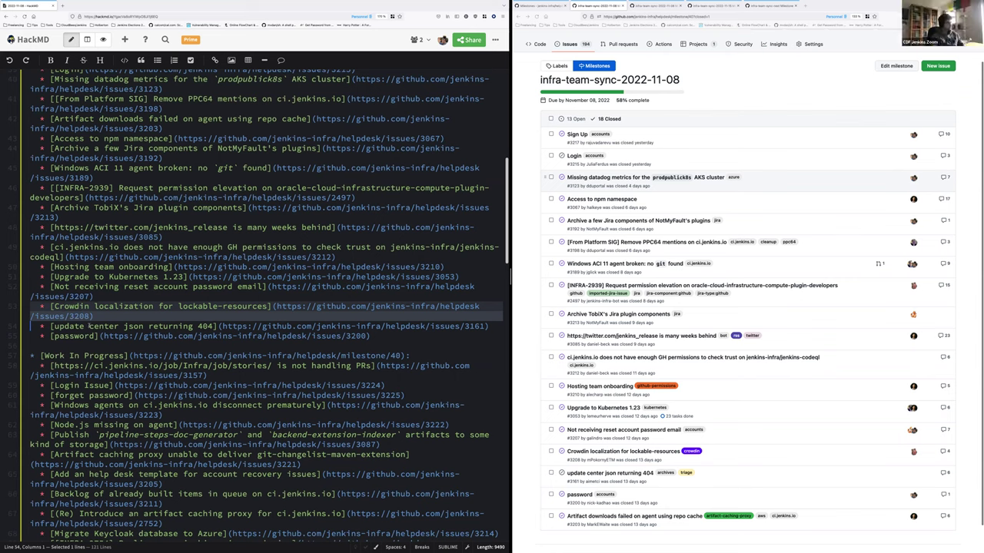
pyautogui.click(90, 326)
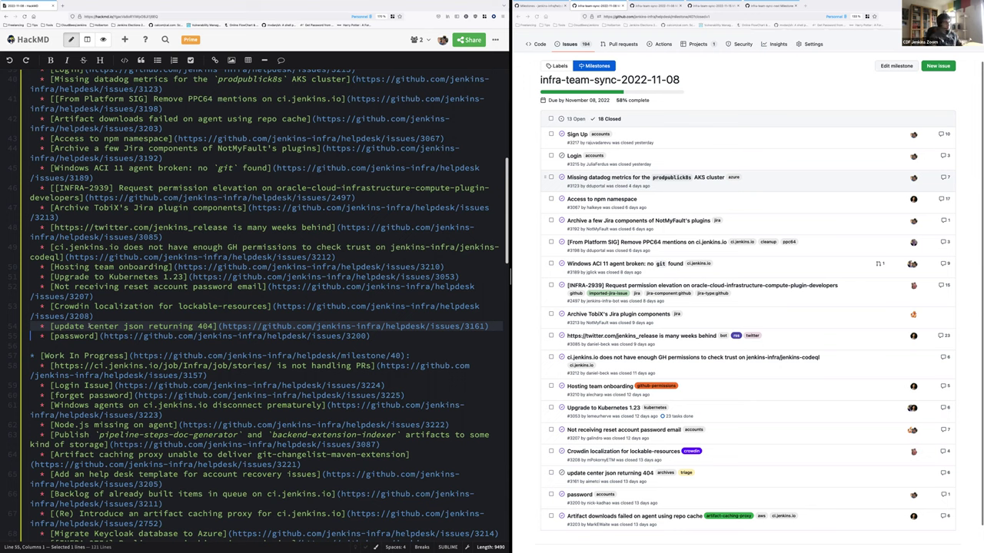
pyautogui.hotkey('shift', 'Down')
pyautogui.scroll(-1, 73, 335)
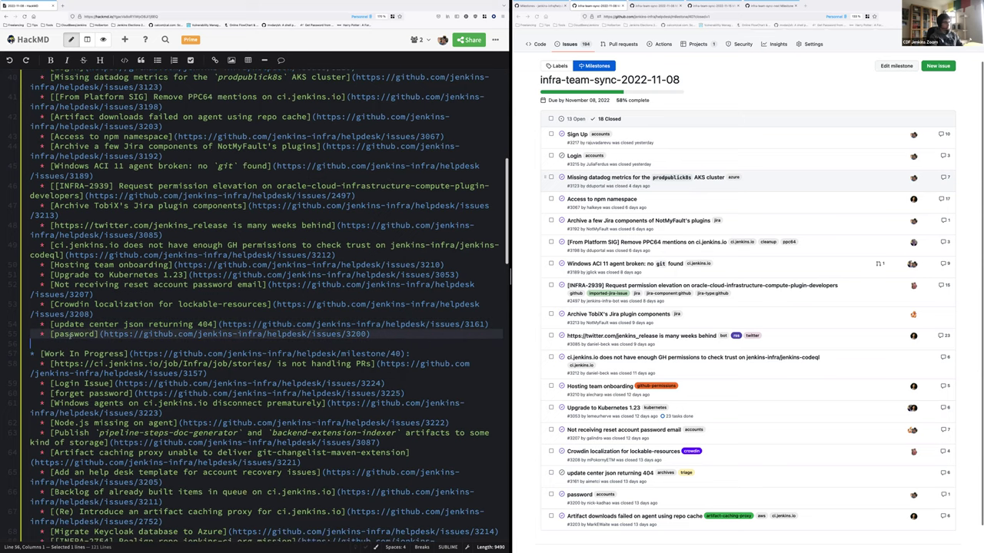
pyautogui.scroll(-1, 73, 335)
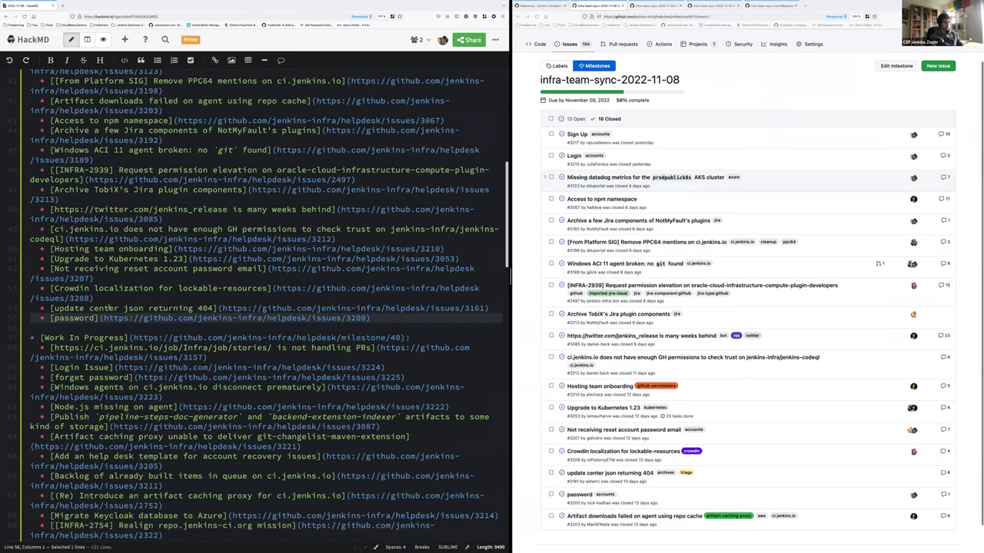
pyautogui.scroll(-1, 108, 307)
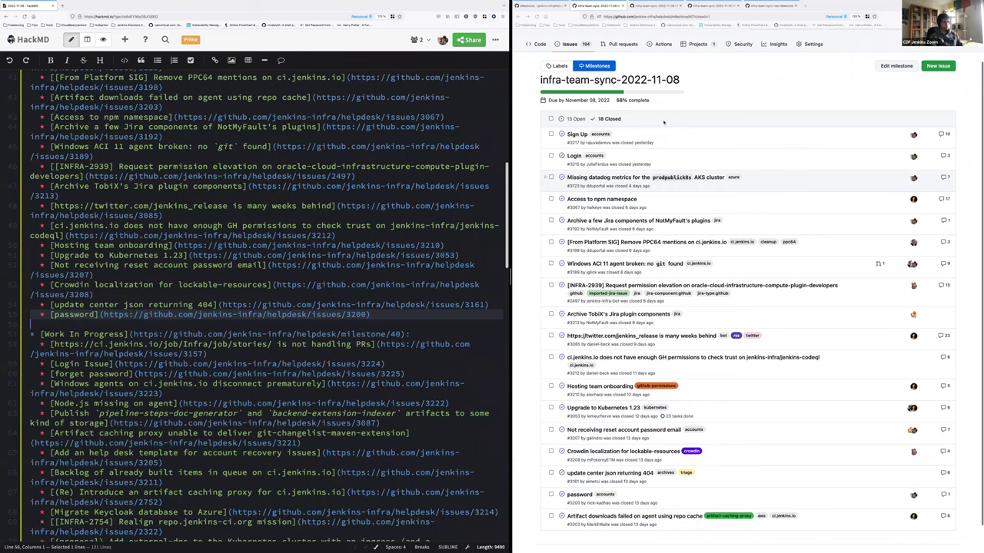
pyautogui.scroll(-1, 747, 149)
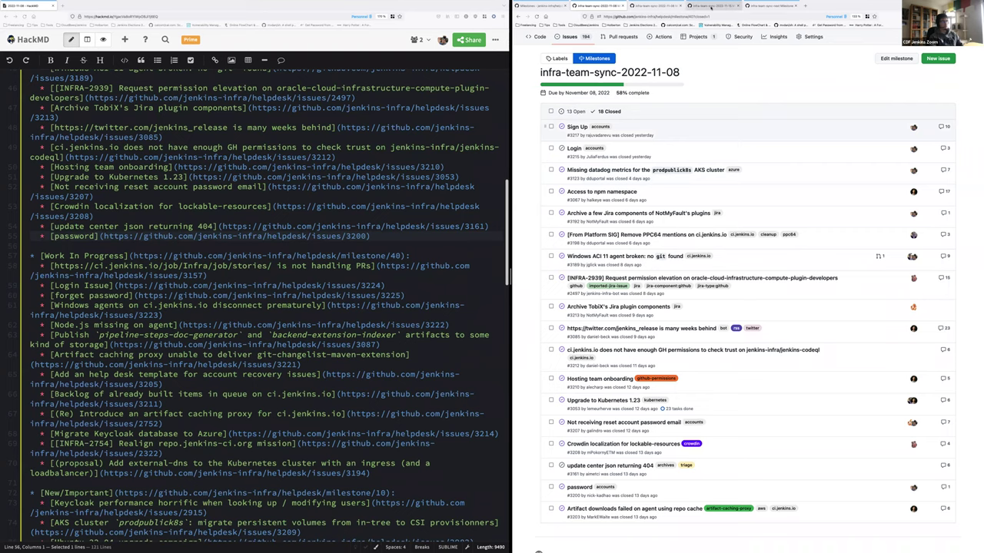
# Add an indented empty sub-bullet below the issue 3157 ci.jenkins.io stories item
pyautogui.click(711, 5)
pyautogui.click(621, 6)
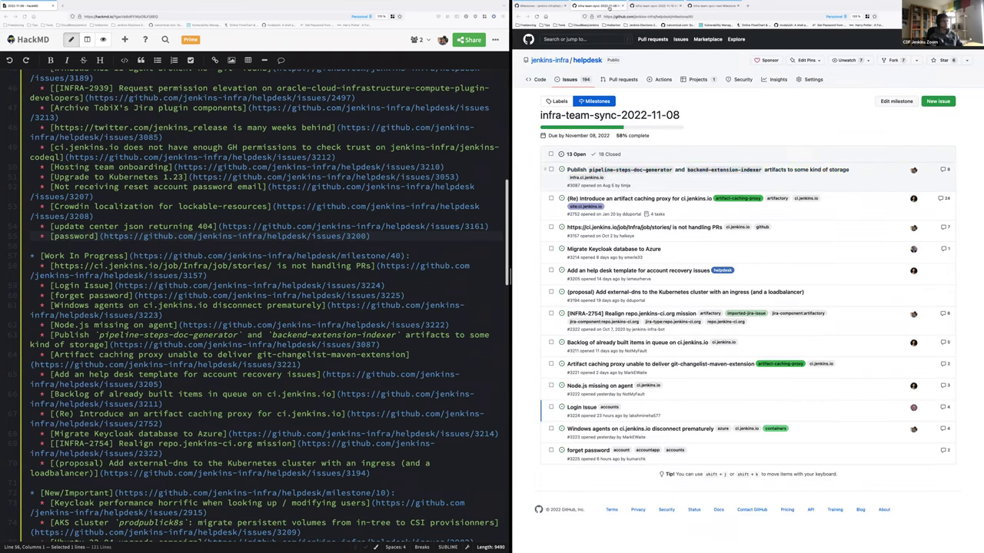
pyautogui.scroll(-2, 278, 265)
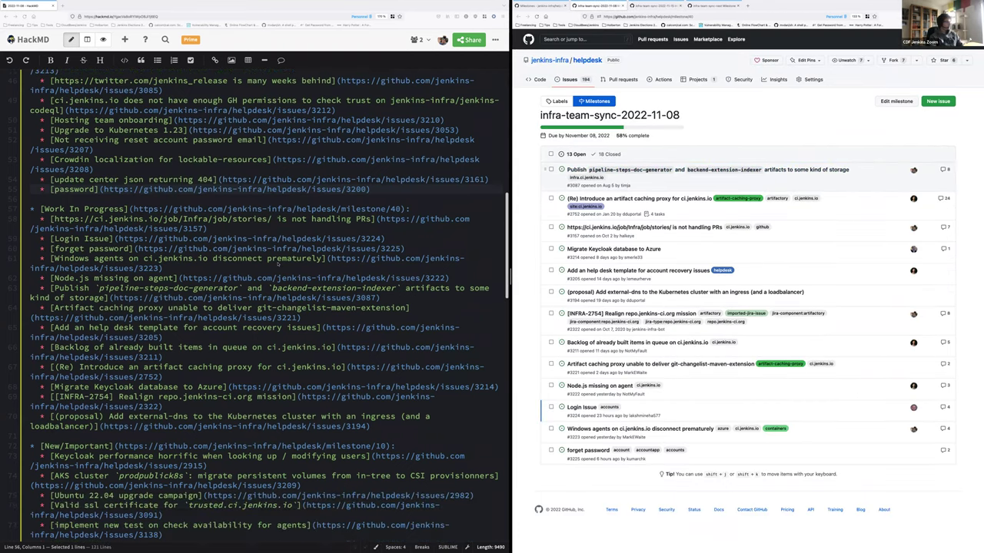
pyautogui.scroll(-5, 278, 264)
pyautogui.doubleClick(127, 112)
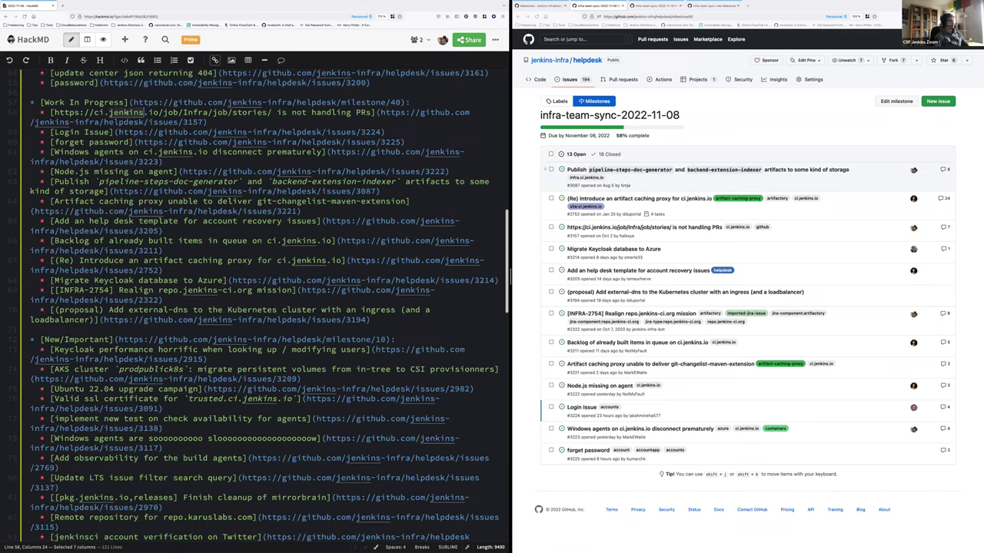
pyautogui.press('End')
pyautogui.press('Return')
pyautogui.press('Tab')
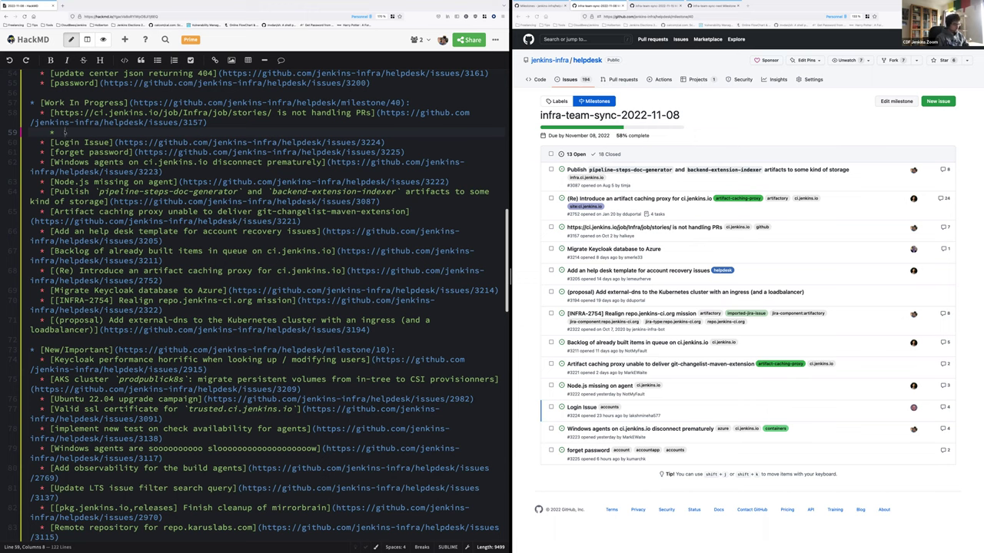
# Add sub-bullets 'Missing permissions', 'New Job location on ci.jenkins.io' and 'WiP' under the stories item
pyautogui.write('Missing permissi')
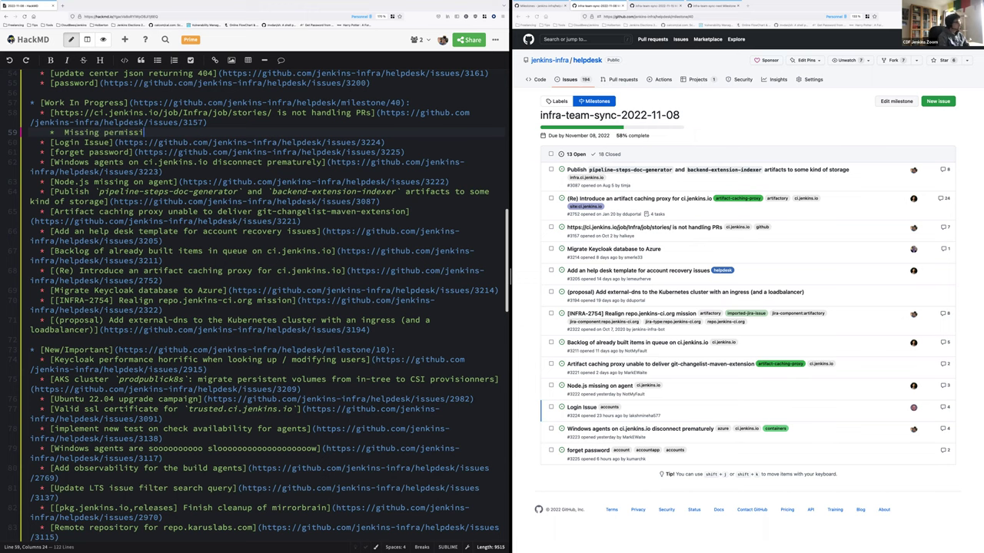
pyautogui.write('ons')
pyautogui.press('Return')
pyautogui.write('New Job location o')
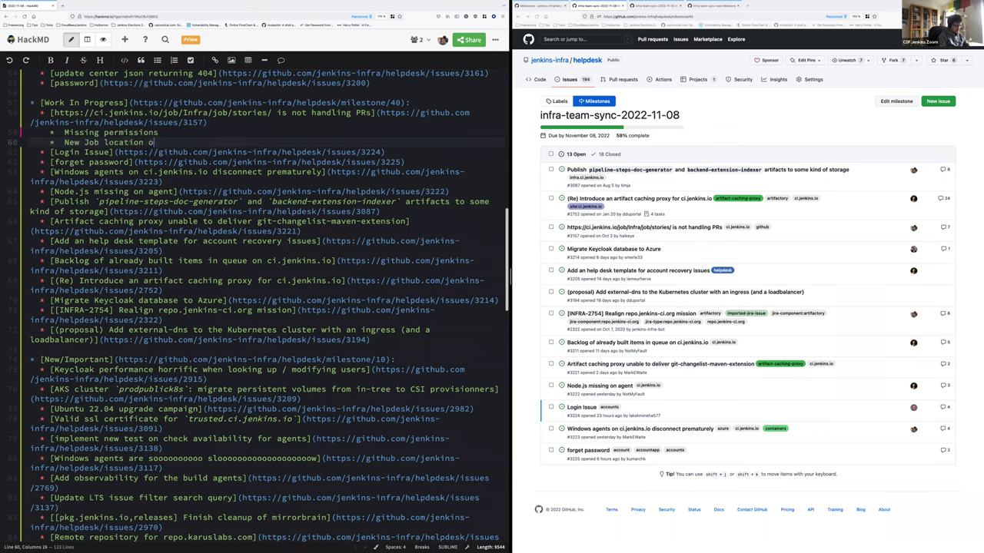
pyautogui.write('n ci.jenkins.ioo')
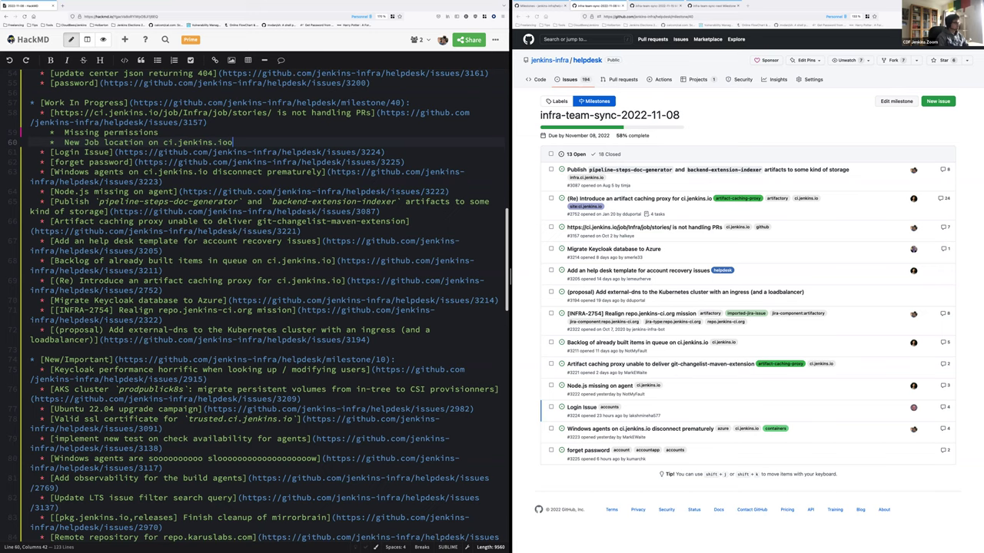
pyautogui.press('BackSpace')
pyautogui.press('Return')
pyautogui.write('WiP:')
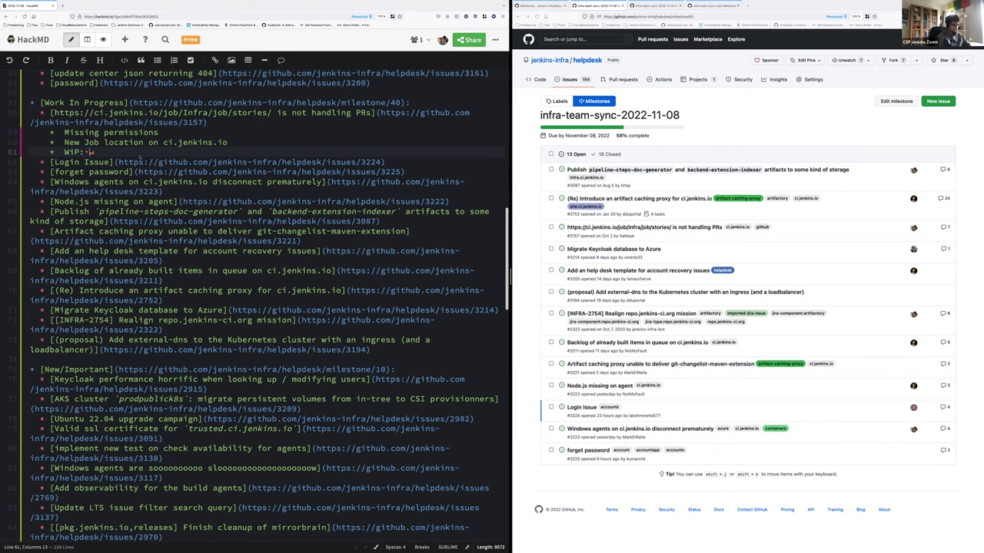
# Complete the WiP note with 'merge pipelines' plus 'packer image adding missing tools'
pyautogui.write('merge pipeli')
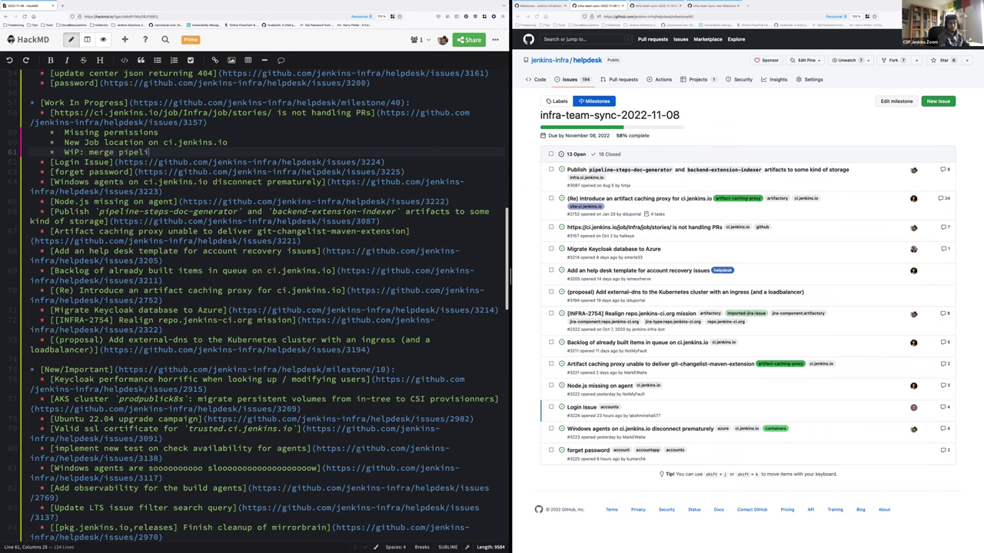
pyautogui.write('ne-')
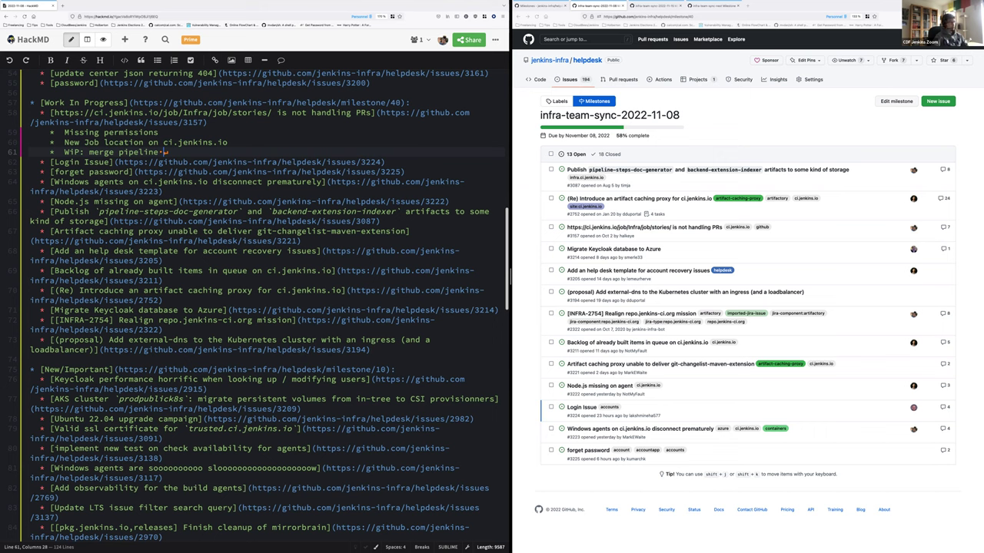
pyautogui.press('BackSpace')
pyautogui.write('s.')
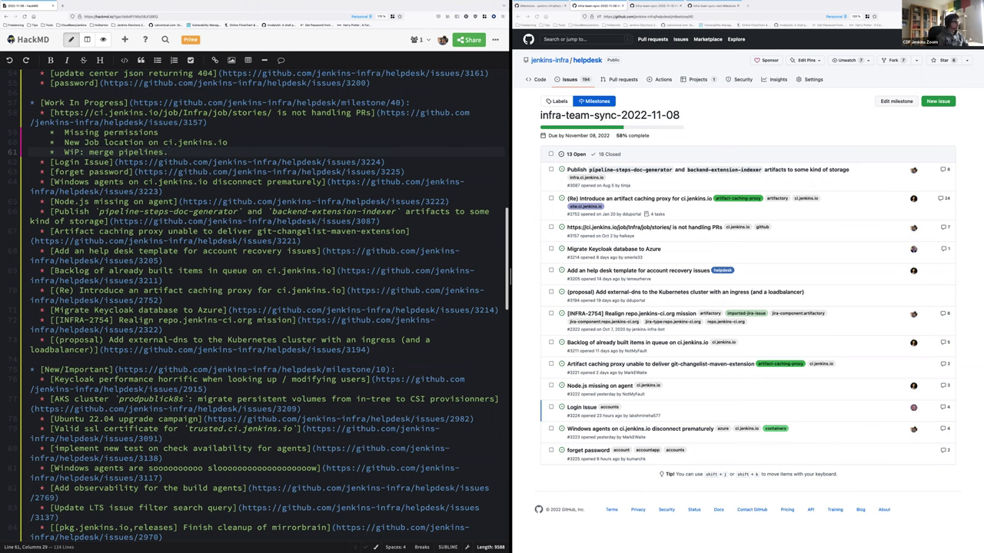
pyautogui.write('+ pa')
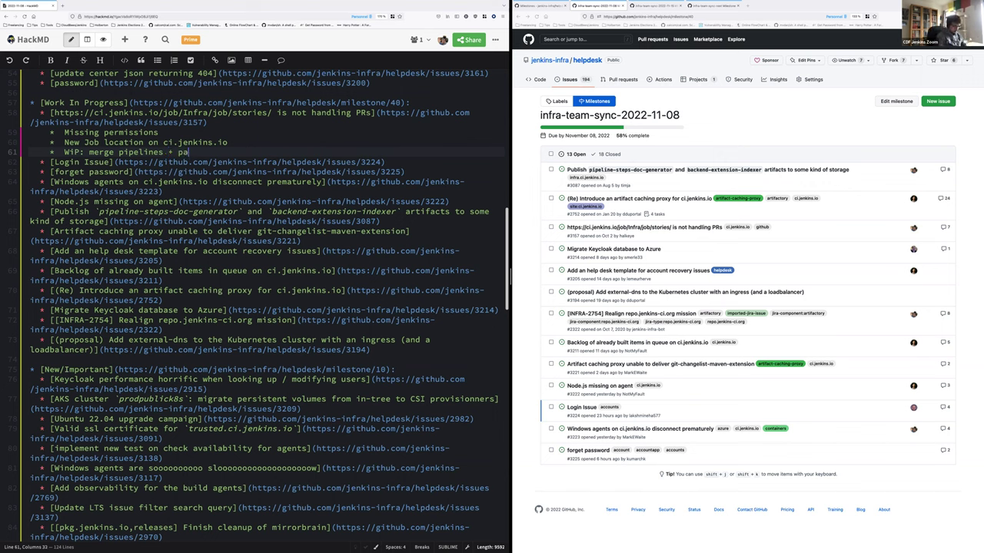
pyautogui.write('cker image addin g missing tools')
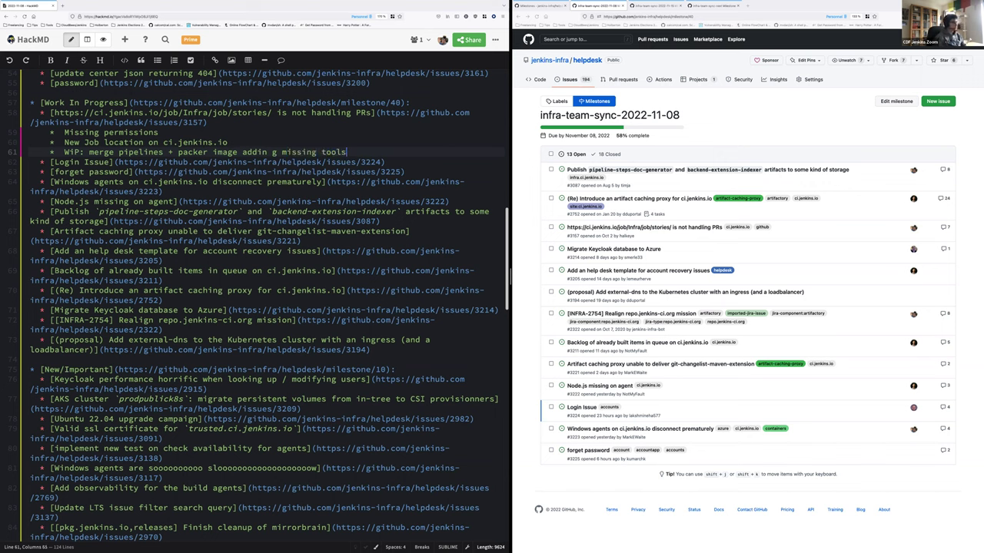
pyautogui.press('Down')
# Add 'TBD' sub-bullets under the Login Issue and forget password items
pyautogui.press('Return')
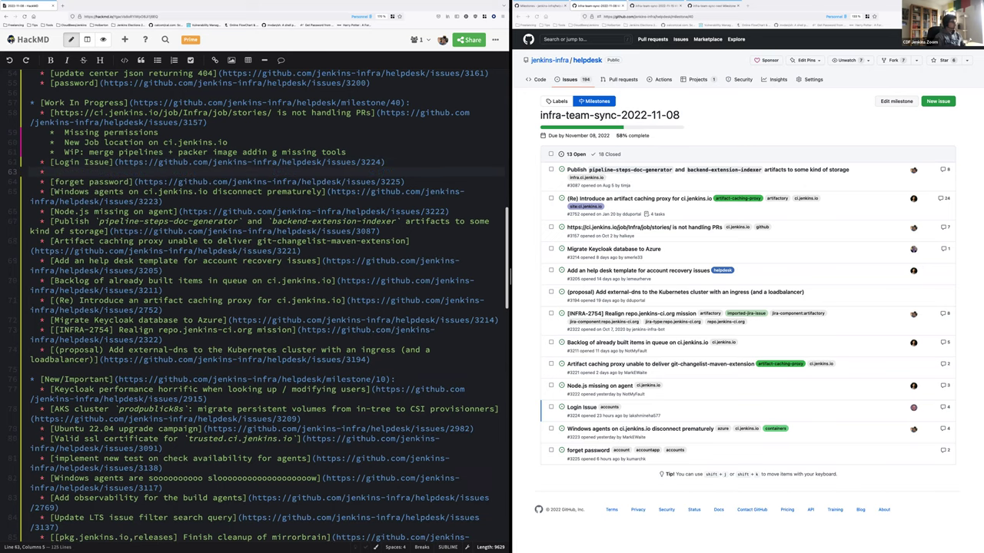
pyautogui.write('T')
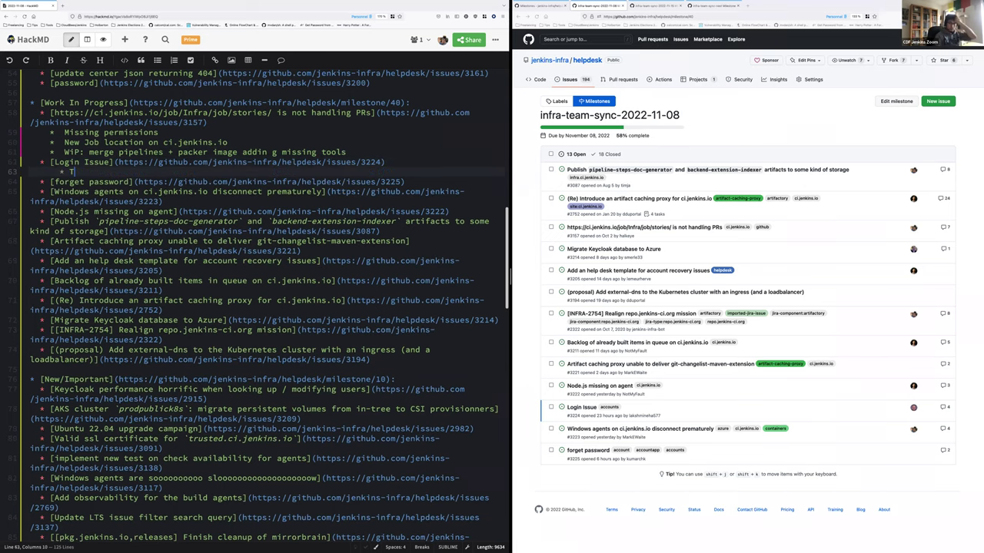
pyautogui.write('BD')
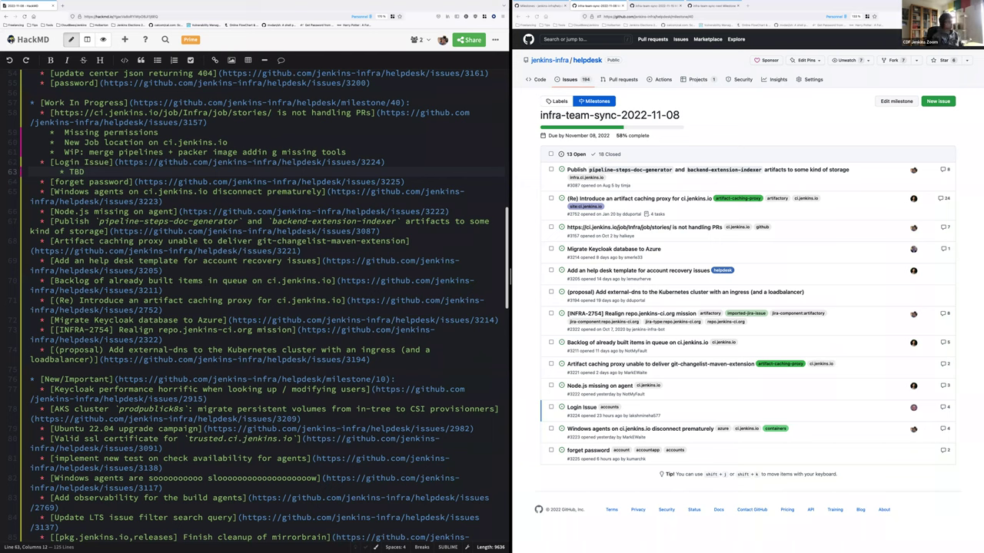
pyautogui.press('Down')
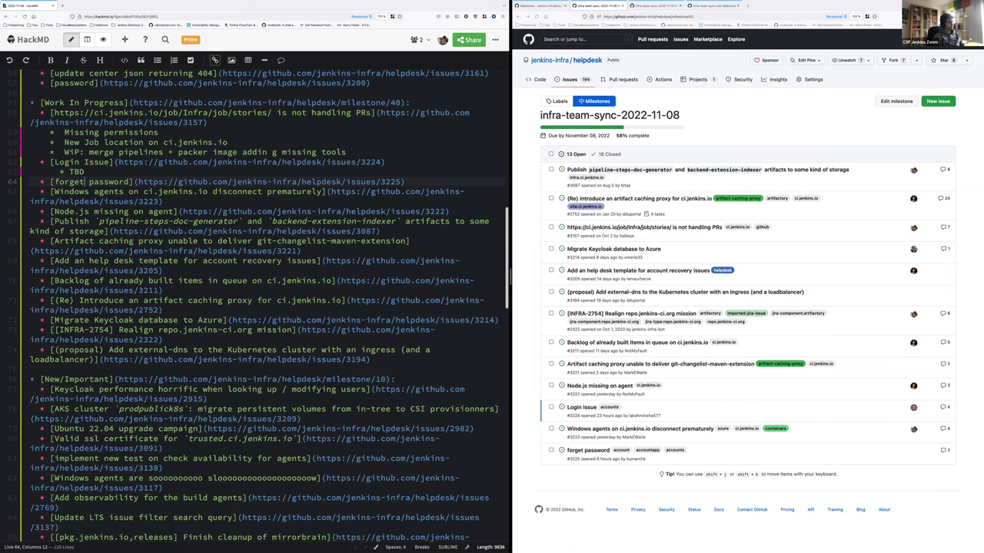
pyautogui.press('End')
pyautogui.press('Return')
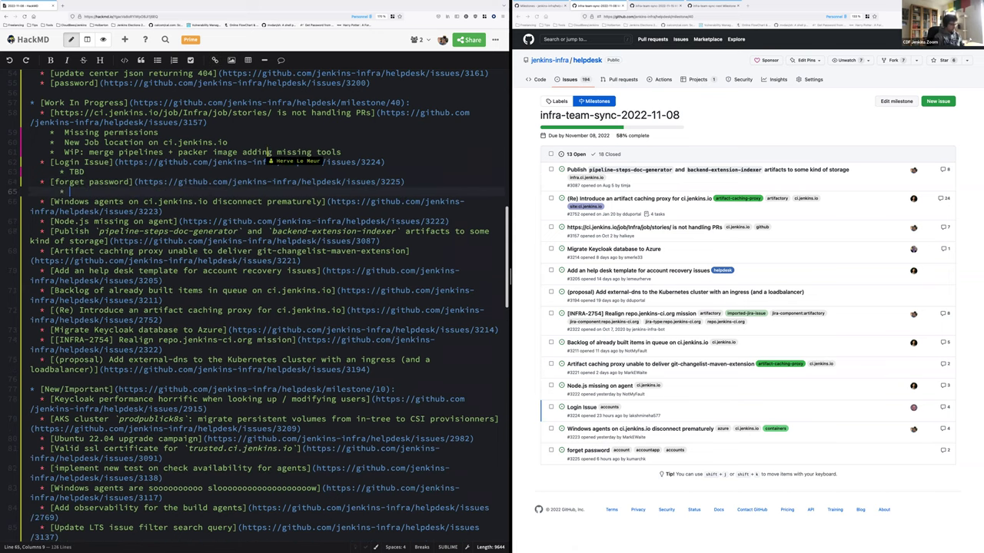
pyautogui.write('TBD')
# Start an empty sub-bullet under the Windows agents disconnect item
pyautogui.click(83, 211)
pyautogui.click(161, 211)
pyautogui.press('Return')
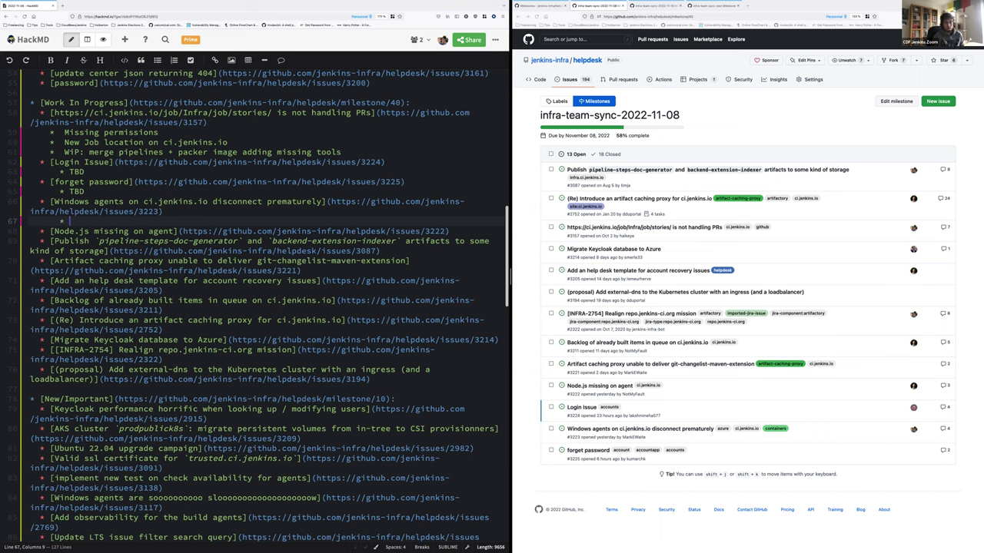
# Note 'No incident' and that the `windows` label should be removed and/or the acceptance test updated
pyautogui.write('No incident')
pyautogui.press('Return')
pyautogui.write('But label `wf')
pyautogui.press('BackSpace')
pyautogui.write('indows` to be remove and/or acceptance test to be updated')
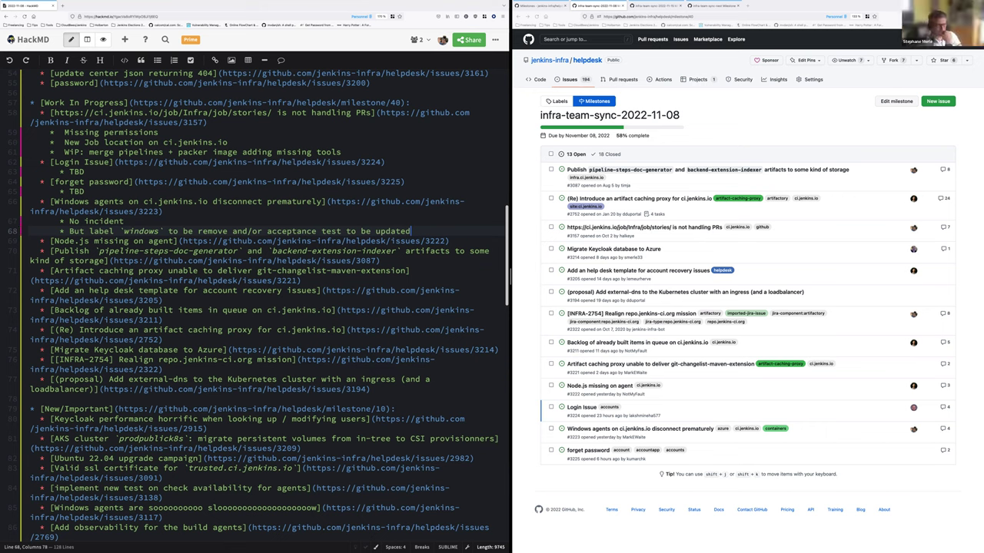
pyautogui.press('Down')
pyautogui.press('End')
# Add an indented empty bullet beneath the 'Node.js missing on agent' item
pyautogui.press('Return')
pyautogui.press('Tab')
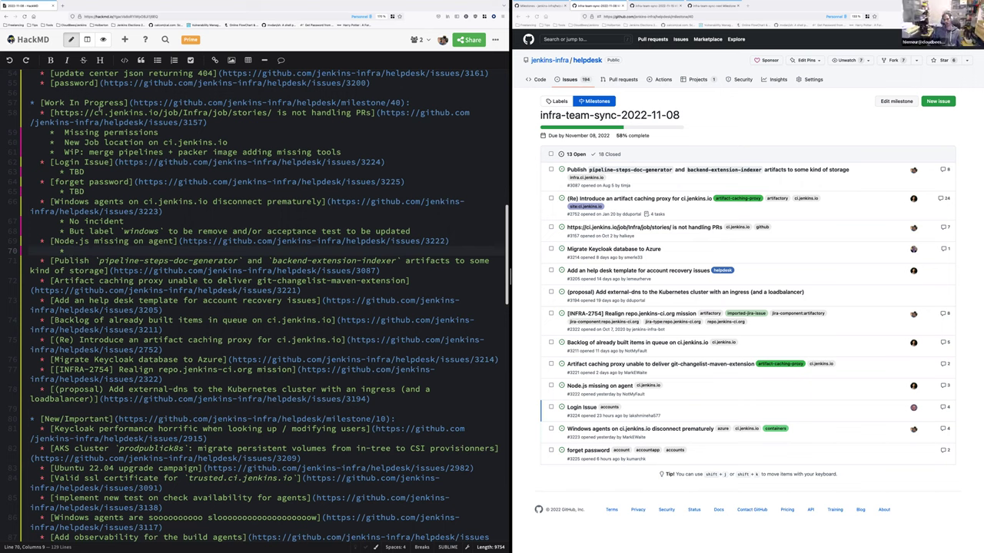
# Write 'Issue ASDF + NodeJS and the env.' on the new Node.js sub-bullet
pyautogui.write('Issue ')
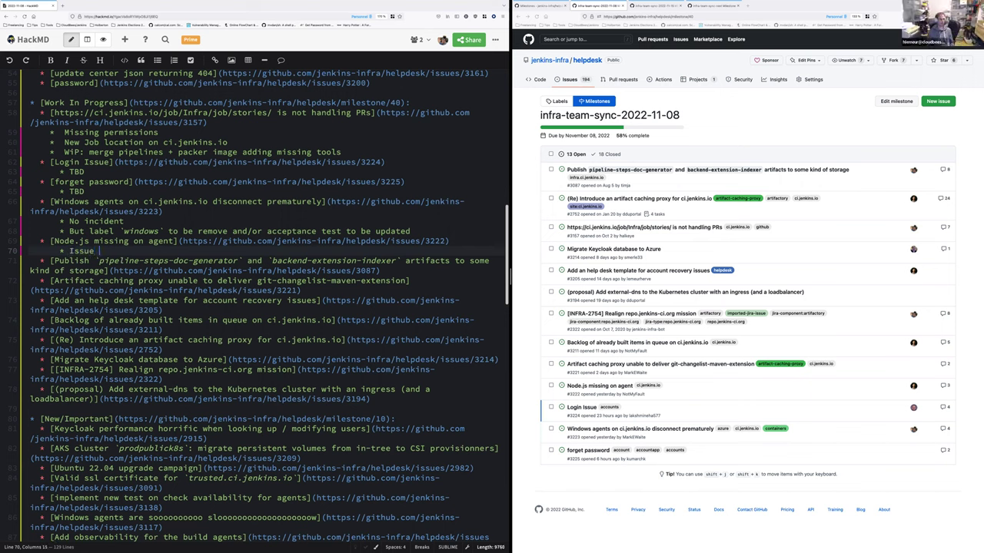
pyautogui.write('ASDF + NodeJS')
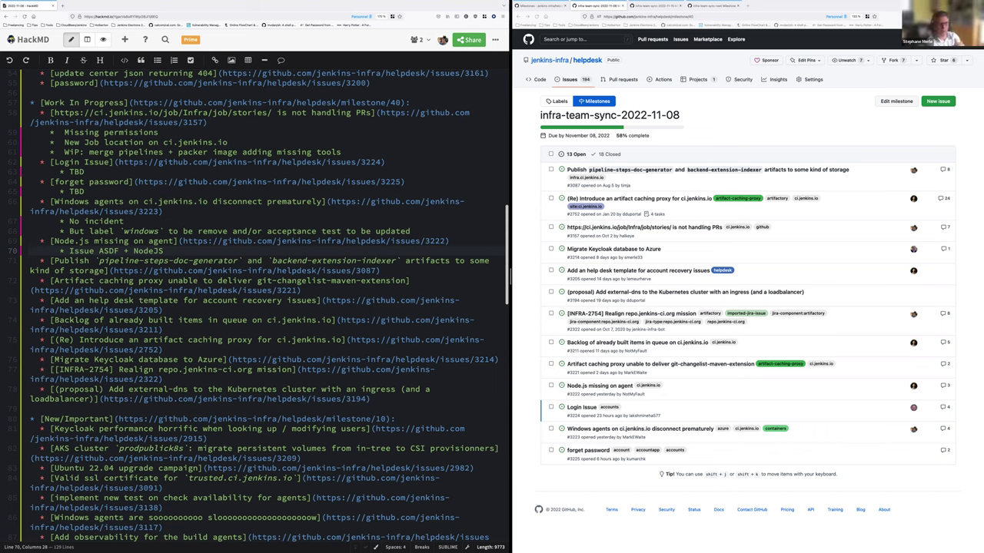
pyautogui.write('and the env.')
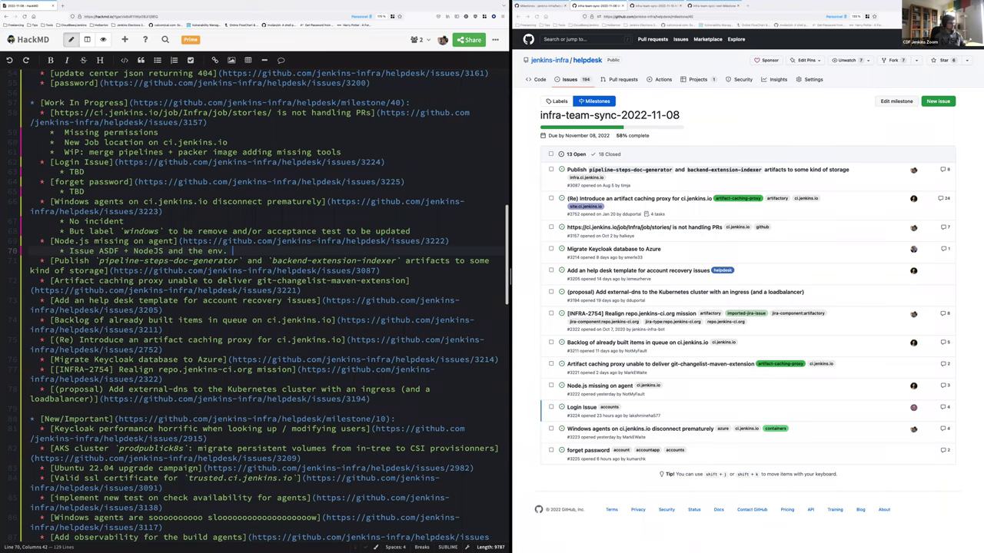
# Add the question 'Should we use official NodeJS?' and the bullet 'Alternatives: NVM'
pyautogui.press('Return')
pyautogui.write('Should w')
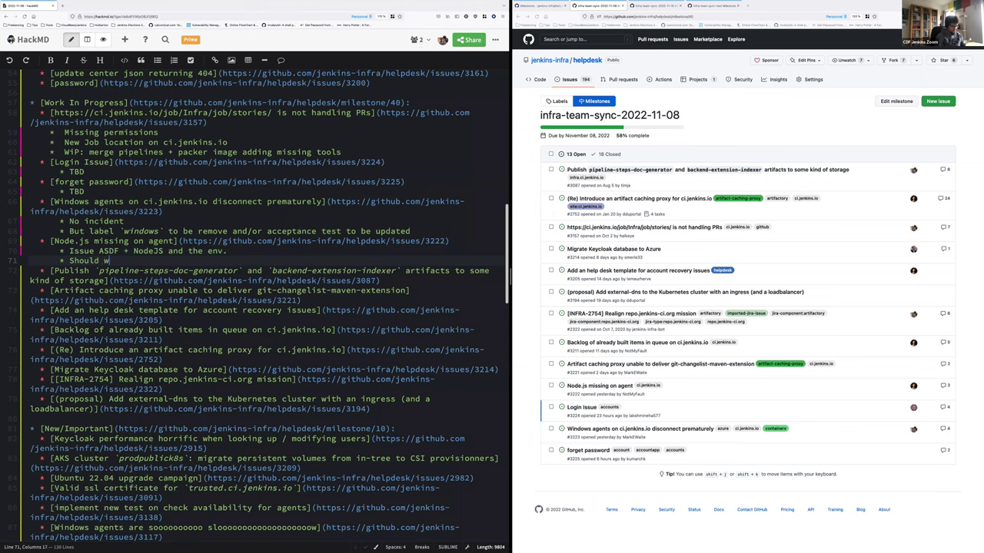
pyautogui.write('e use official NVM?')
pyautogui.press('Return')
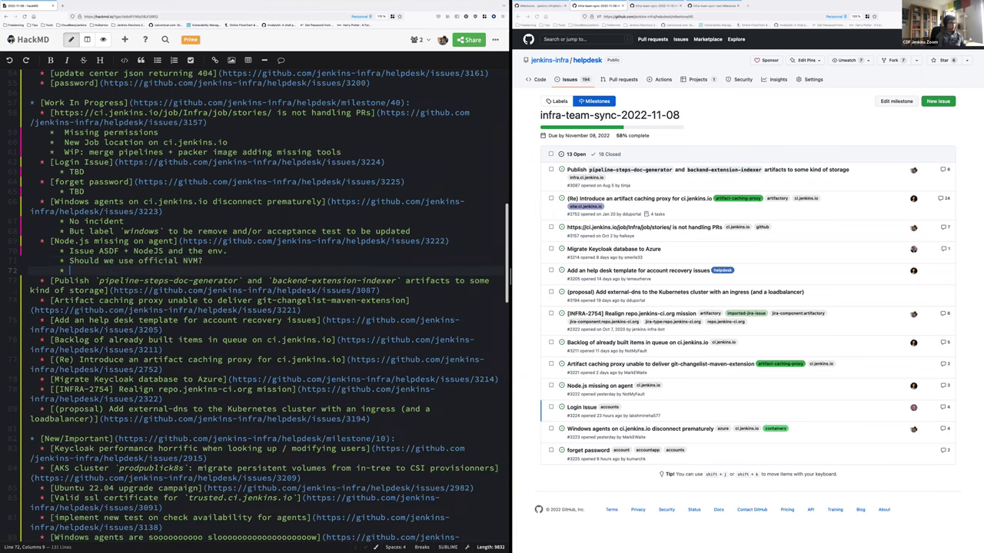
pyautogui.write('Alternatives: NVM')
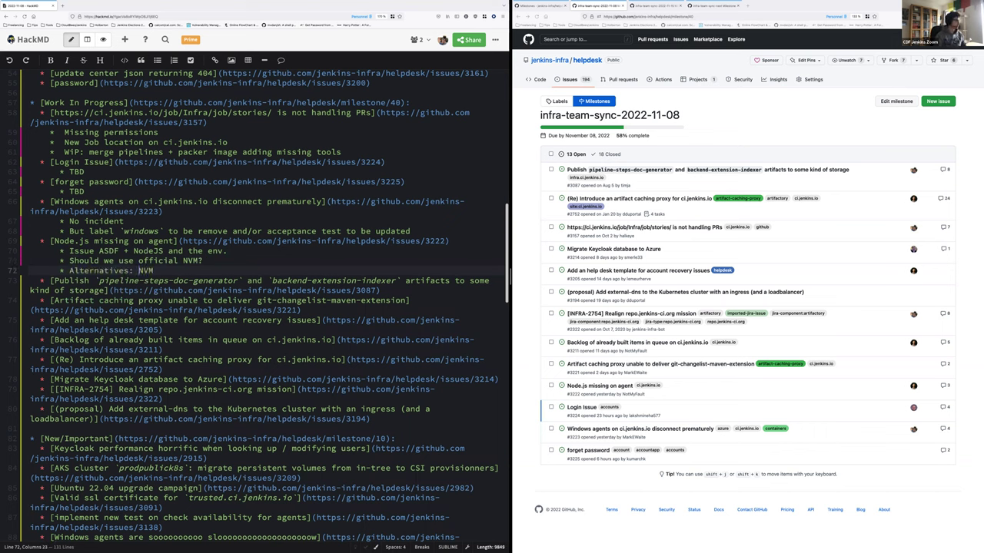
pyautogui.doubleClick(192, 261)
pyautogui.write('NodeJS')
pyautogui.press('Down')
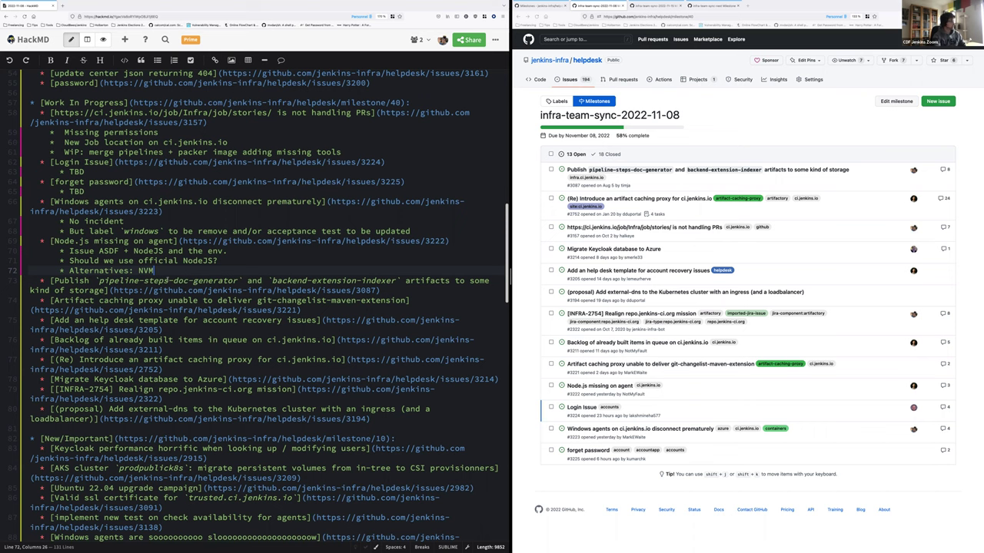
# Add '=> install node from official installer, first on docker-builder, then on packer images'
pyautogui.click(424, 293)
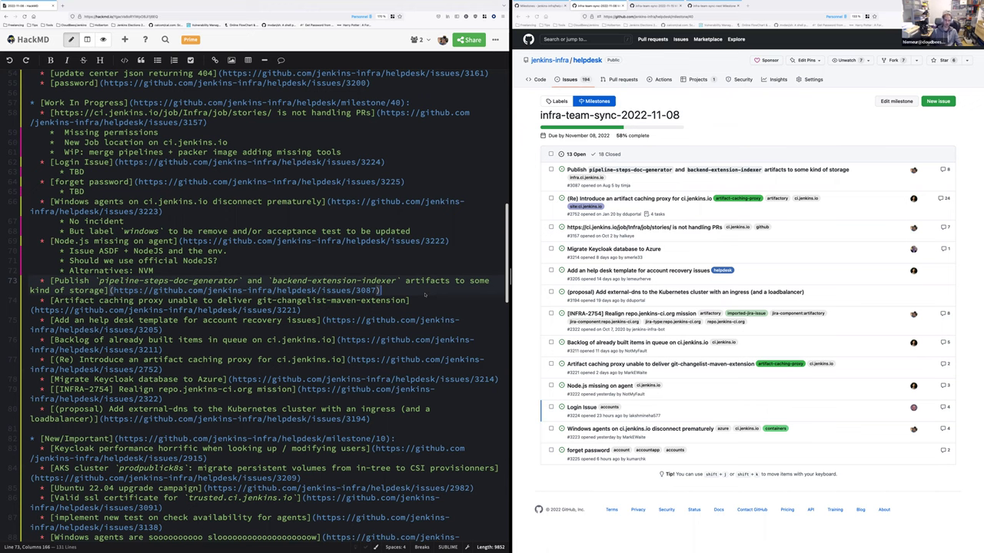
pyautogui.click(154, 270)
pyautogui.press('Return')
pyautogui.write('=> ')
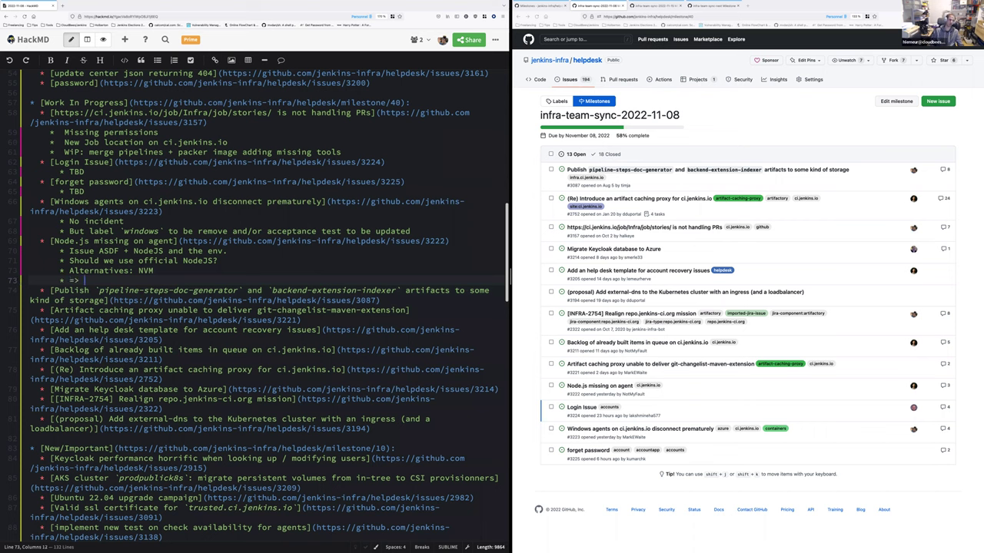
pyautogui.write('install node from ')
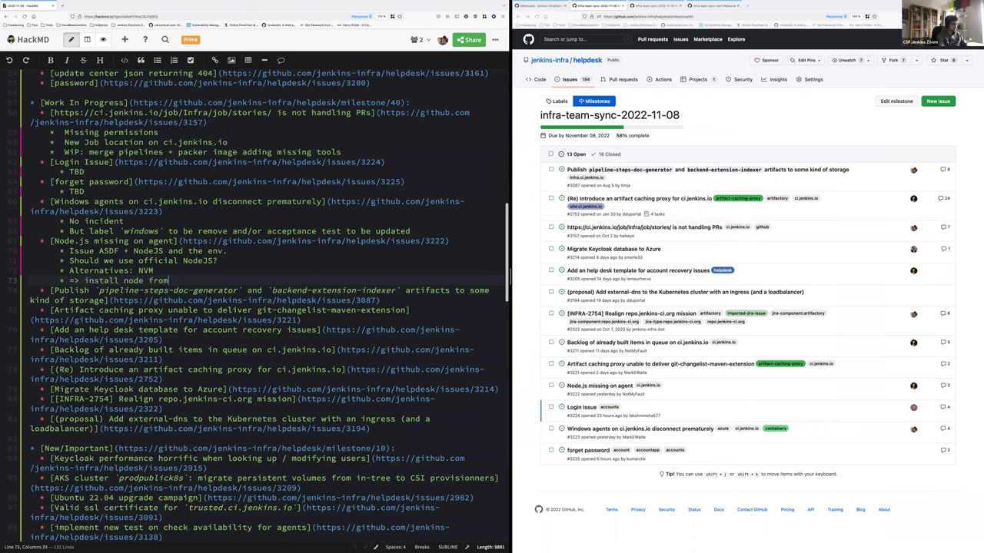
pyautogui.write('official installer, f')
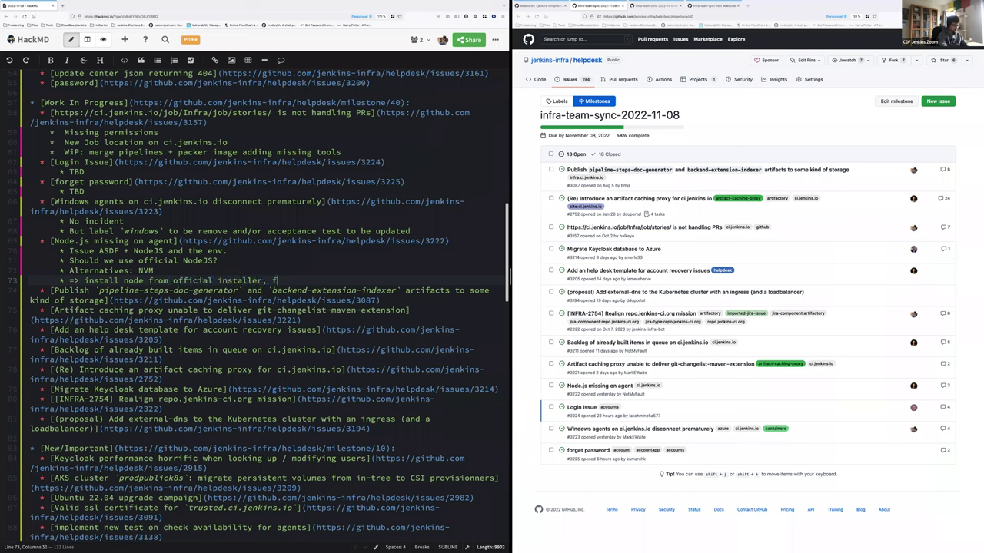
pyautogui.write('irst on docker-builder, then o')
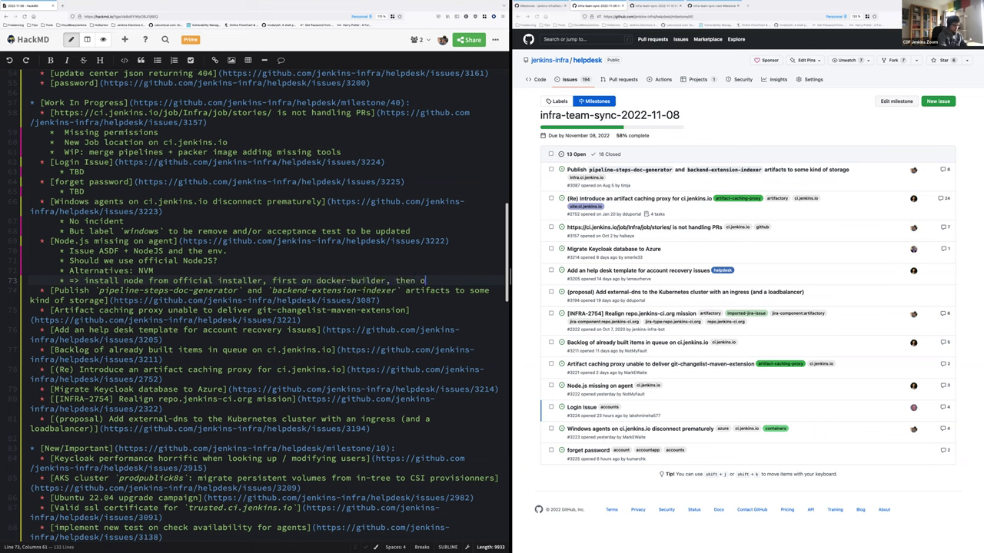
pyautogui.write('n packer images')
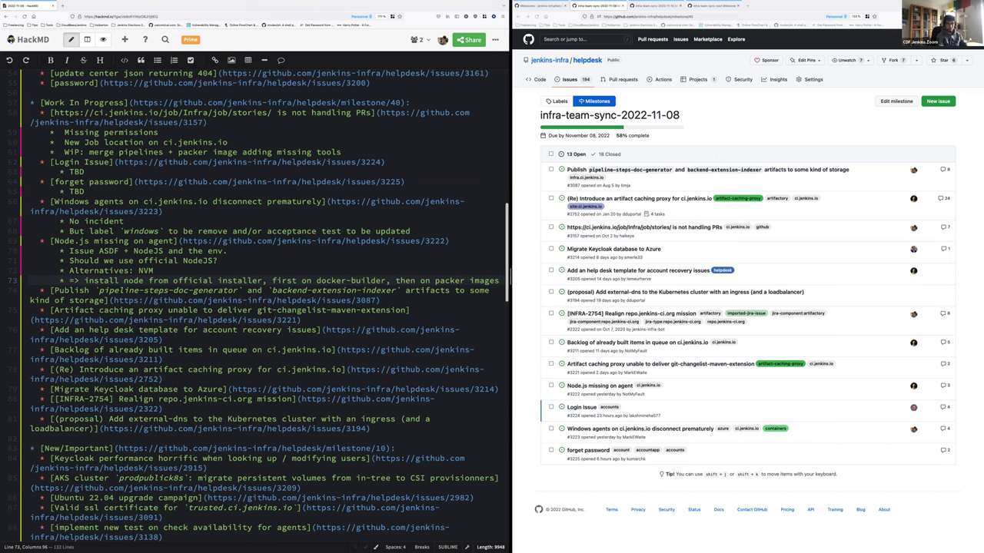
pyautogui.press('Down')
pyautogui.press('Down')
# Under the Publish item, write 'Done, but need to enable CI for public visibility (same as stories)'
pyautogui.press('Return')
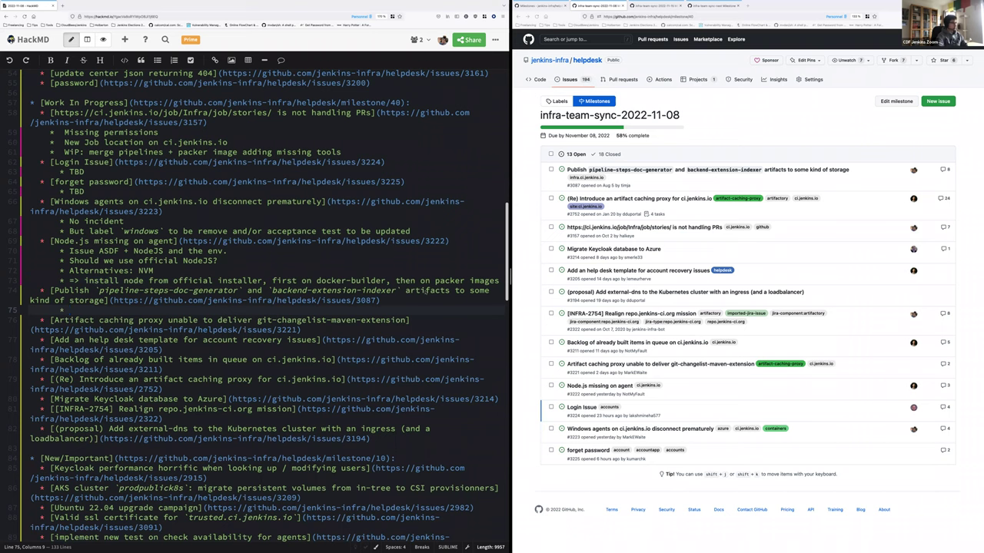
pyautogui.click(325, 300)
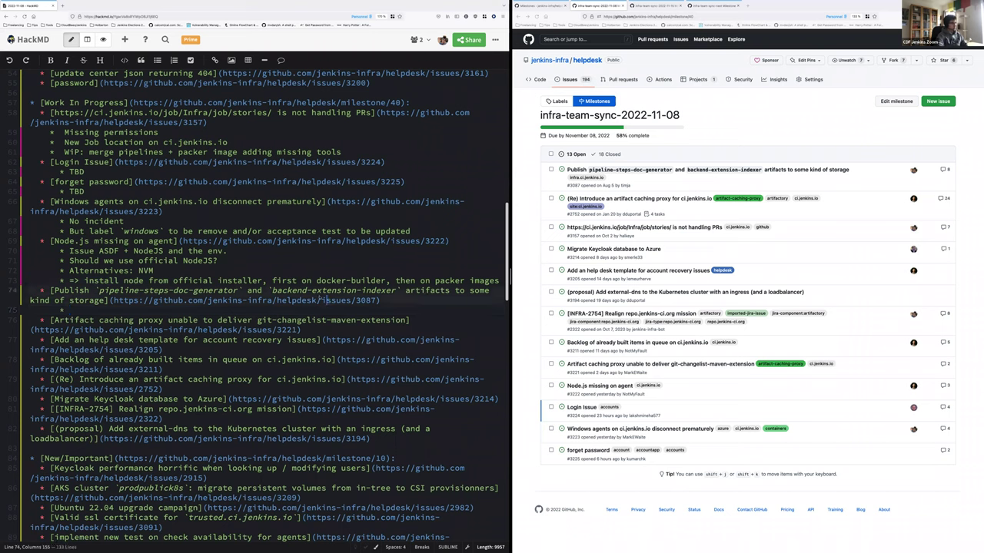
pyautogui.click(123, 311)
pyautogui.write('Done')
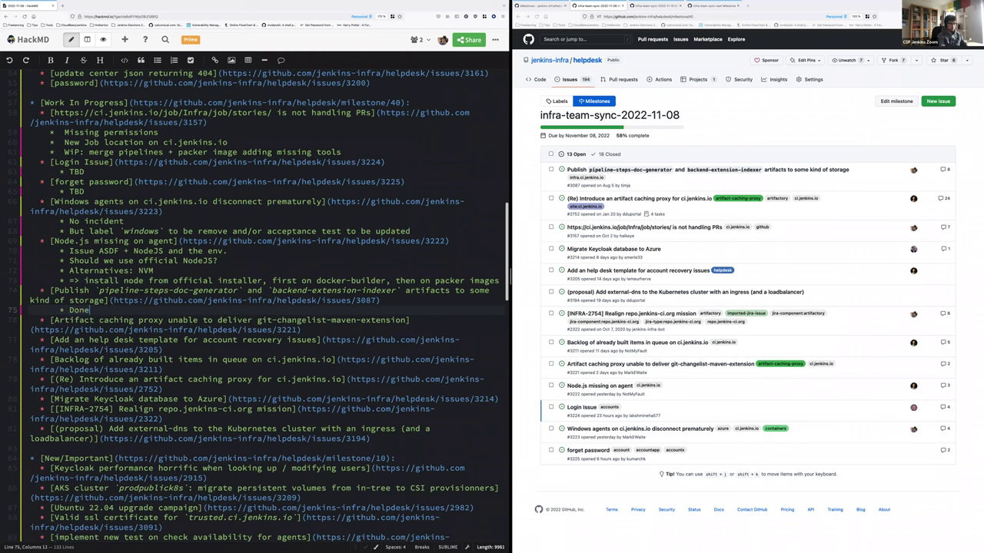
pyautogui.write(', but need f')
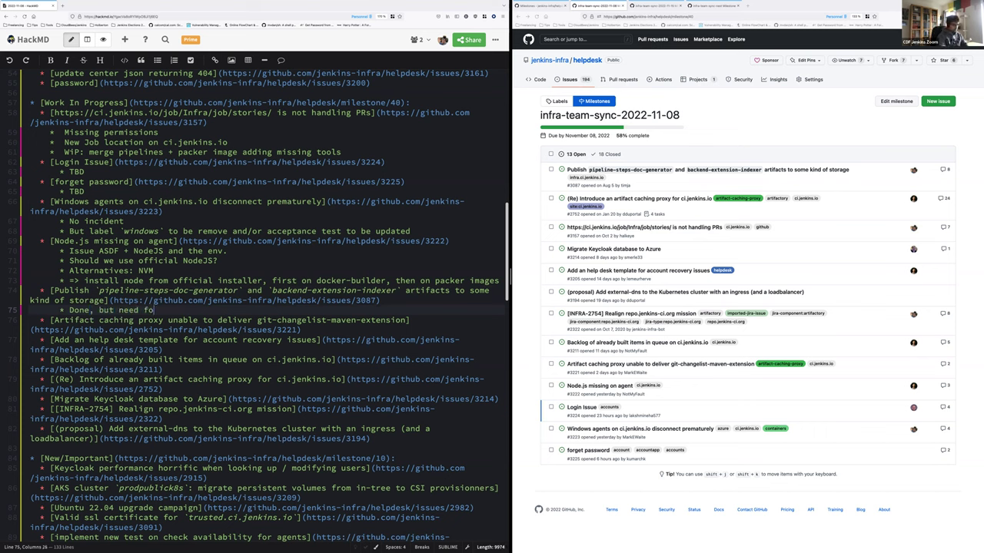
pyautogui.press('BackSpace')
pyautogui.write('to enable CI for public')
pyautogui.write('visibility')
pyautogui.scroll(-1, 258, 307)
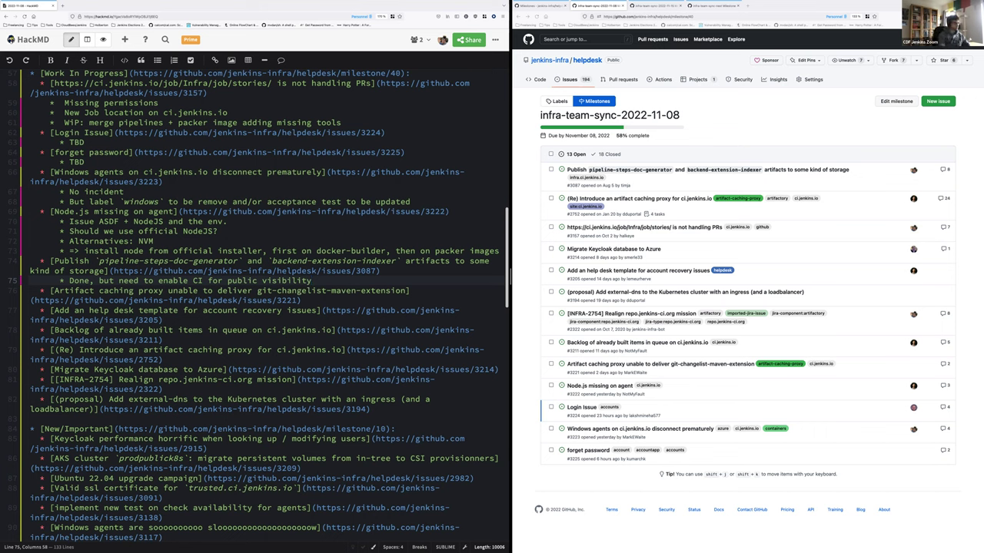
pyautogui.write('(same as stori')
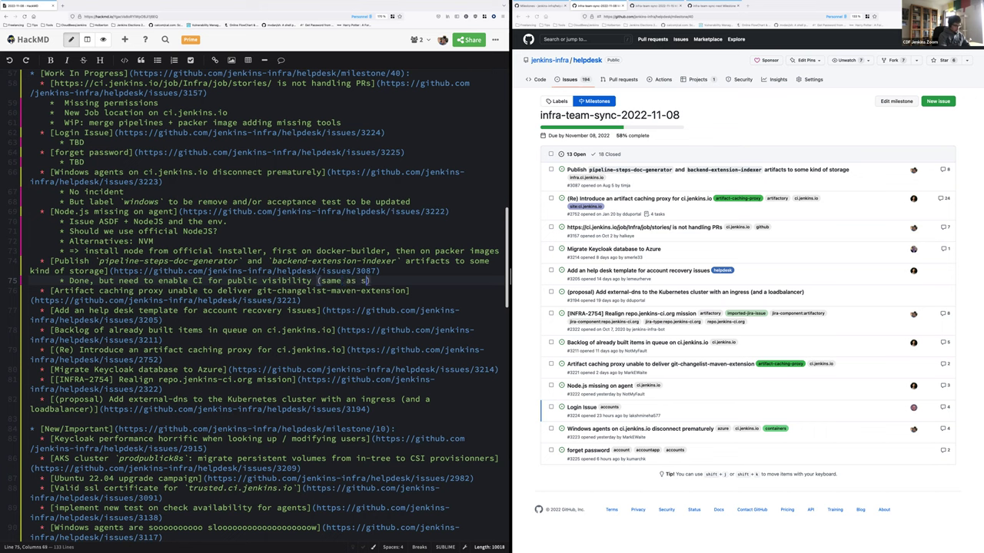
pyautogui.write('es)')
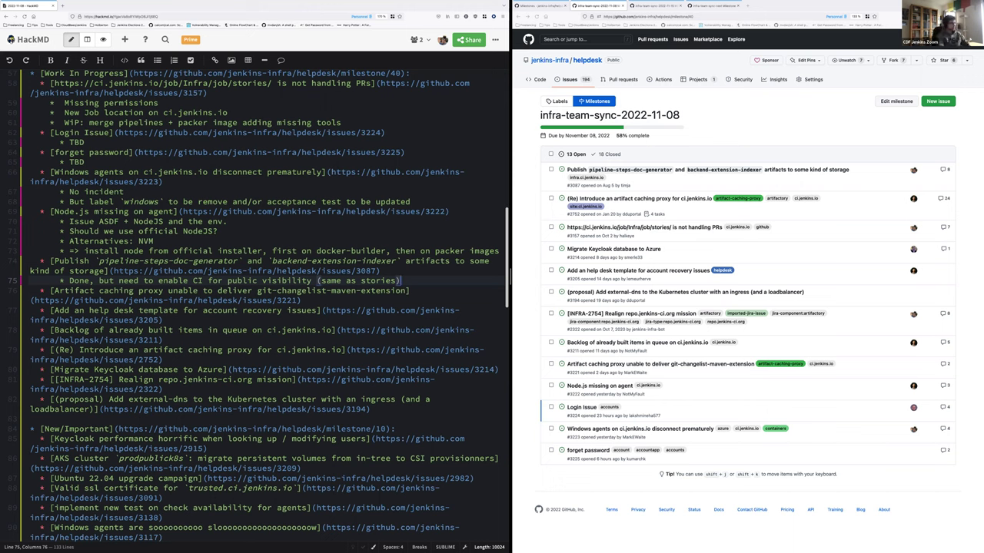
# Add an empty bullet under Artifact caching proxy and list the two assignees under the Publish note
pyautogui.click(302, 301)
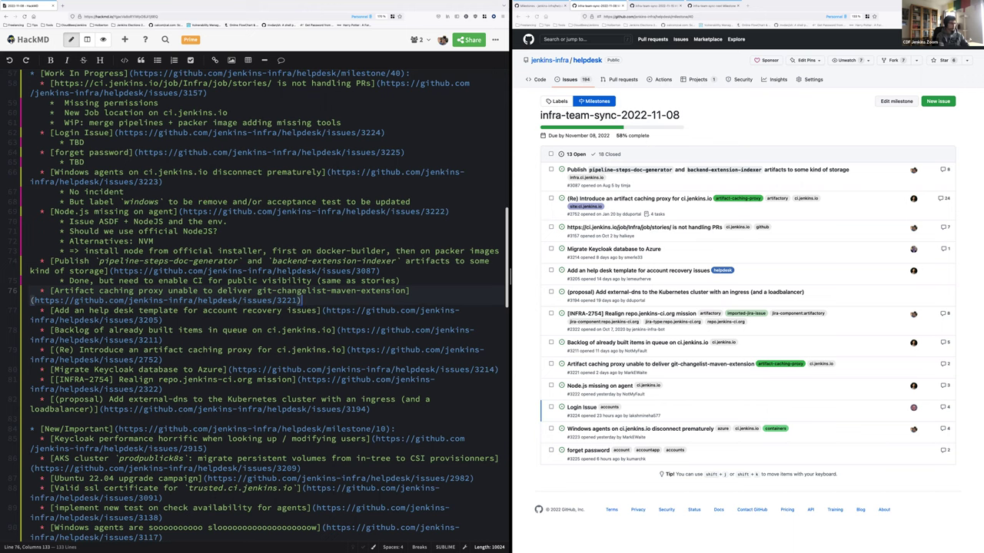
pyautogui.press('Return')
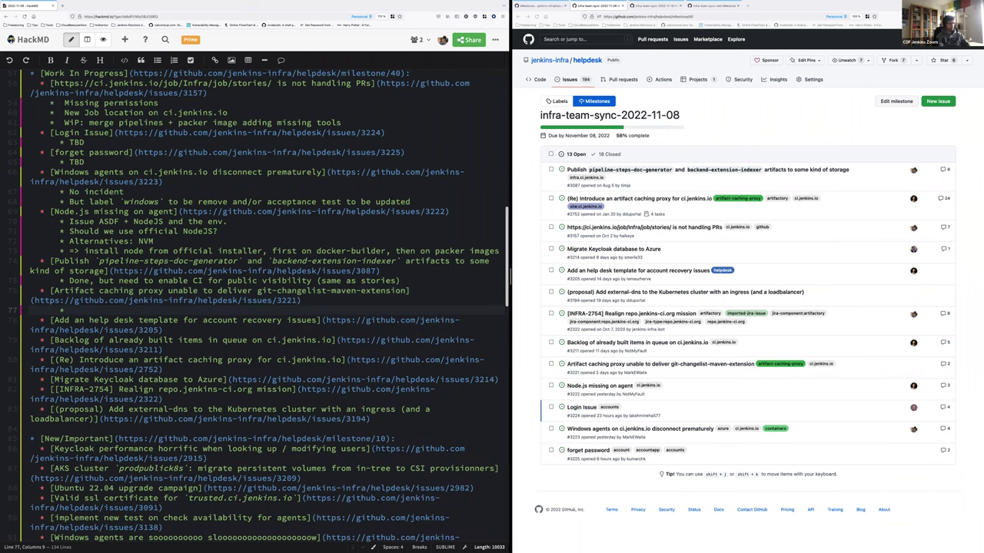
pyautogui.click(69, 270)
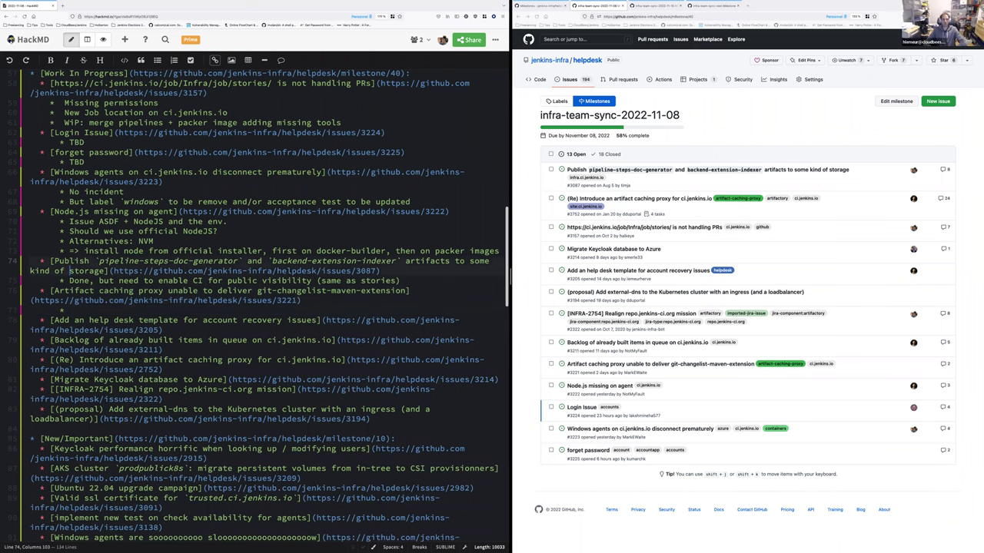
pyautogui.click(400, 280)
pyautogui.press('Return')
pyautogui.write('Damien and ')
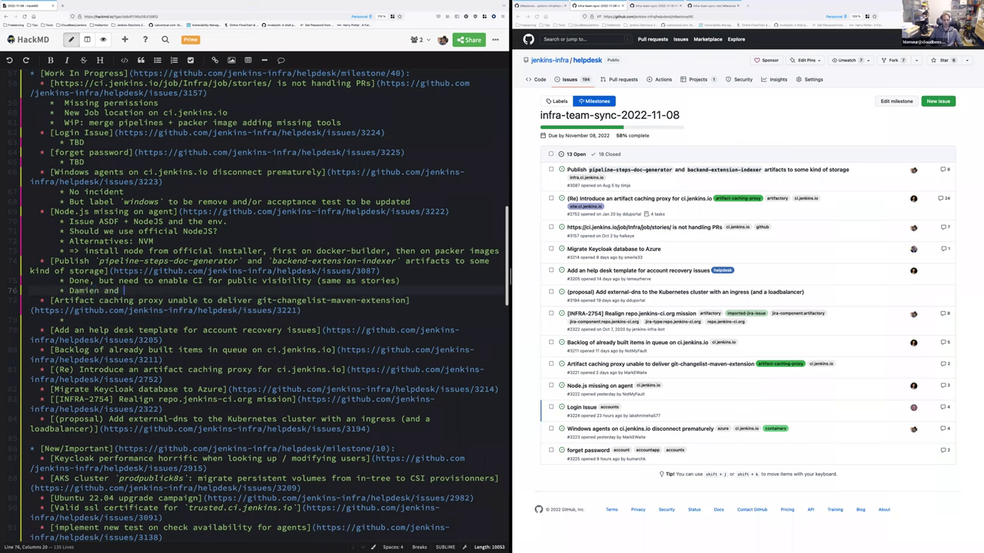
pyautogui.write('Stephane')
# Copy the two assignees' names under the WiP merge pipelines item
pyautogui.press('Home')
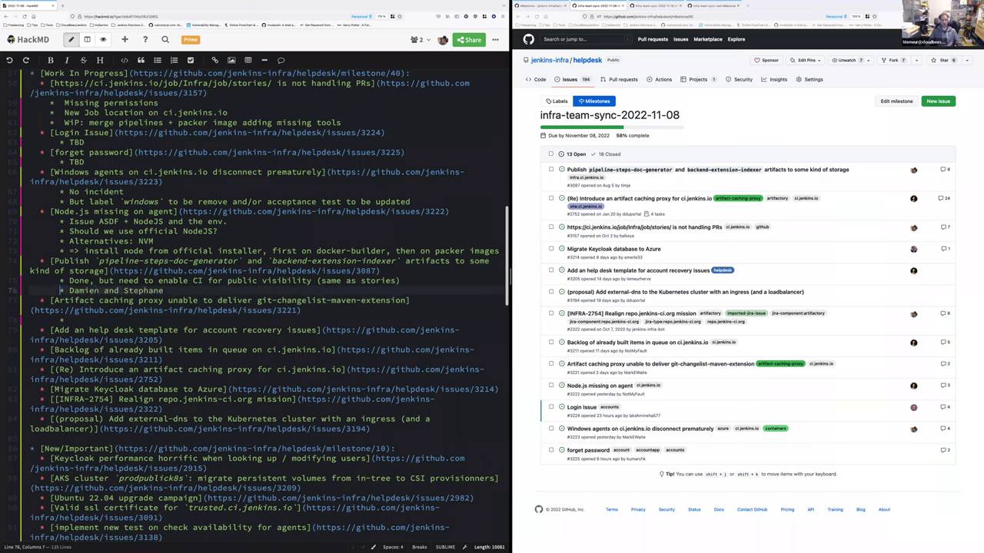
pyautogui.press('Up')
pyautogui.press('Up')
pyautogui.press('Up')
pyautogui.press('Up')
pyautogui.press('Up')
pyautogui.press('Up')
pyautogui.press('Up')
pyautogui.press('Up')
pyautogui.press('Up')
pyautogui.press('Up')
pyautogui.press('Up')
pyautogui.press('Up')
pyautogui.press('Up')
pyautogui.press('Up')
pyautogui.press('Up')
pyautogui.press('Up')
pyautogui.press('Up')
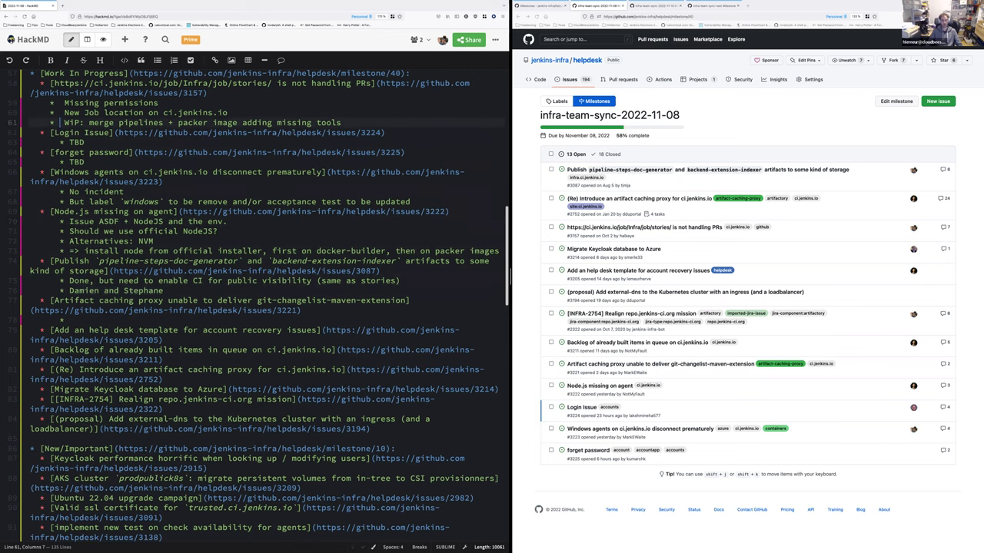
pyautogui.press('End')
pyautogui.press('Return')
pyautogui.write('* Damien and Stephane')
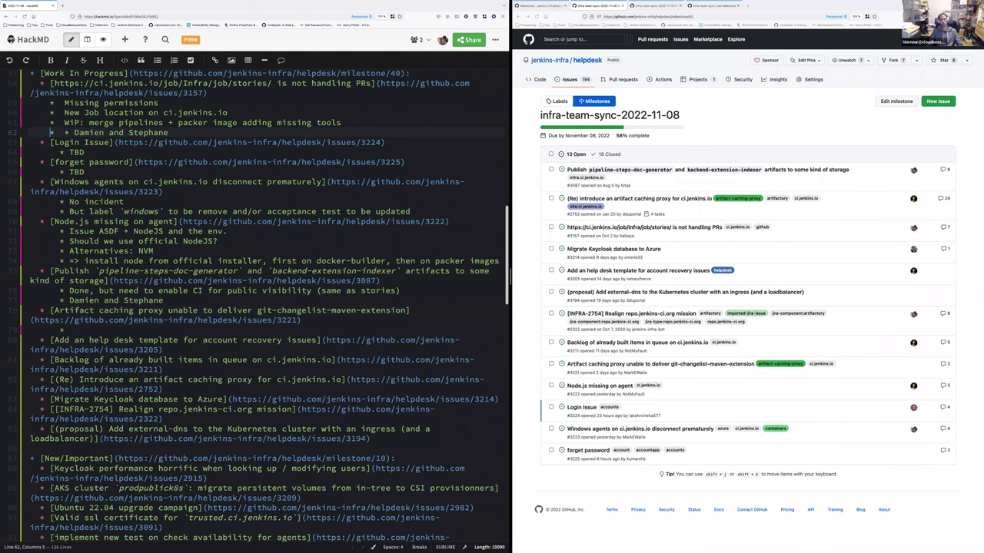
pyautogui.press('BackSpace')
pyautogui.click(60, 201)
pyautogui.press('Down')
pyautogui.press('Down')
pyautogui.press('Down')
pyautogui.press('Down')
pyautogui.press('Down')
pyautogui.press('Down')
pyautogui.press('Down')
pyautogui.press('Down')
pyautogui.press('Down')
pyautogui.press('Down')
pyautogui.press('Down')
pyautogui.press('Down')
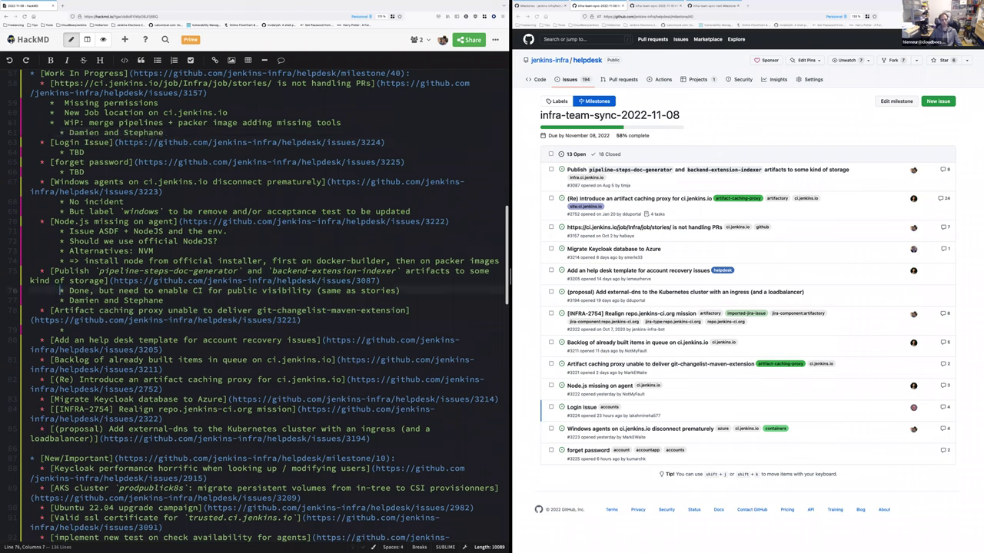
pyautogui.press('Down')
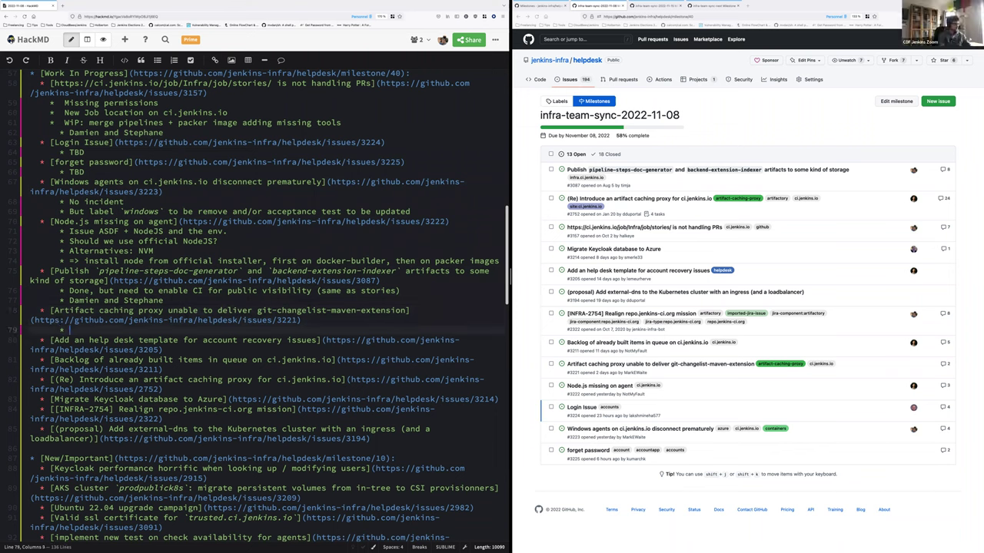
# Note 2 issues: one from Maven Central, the other Azure ACP HTTP/504 network issues seen in datadog
pyautogui.write('2-')
pyautogui.press('BackSpace')
pyautogui.write('issues: one is from ')
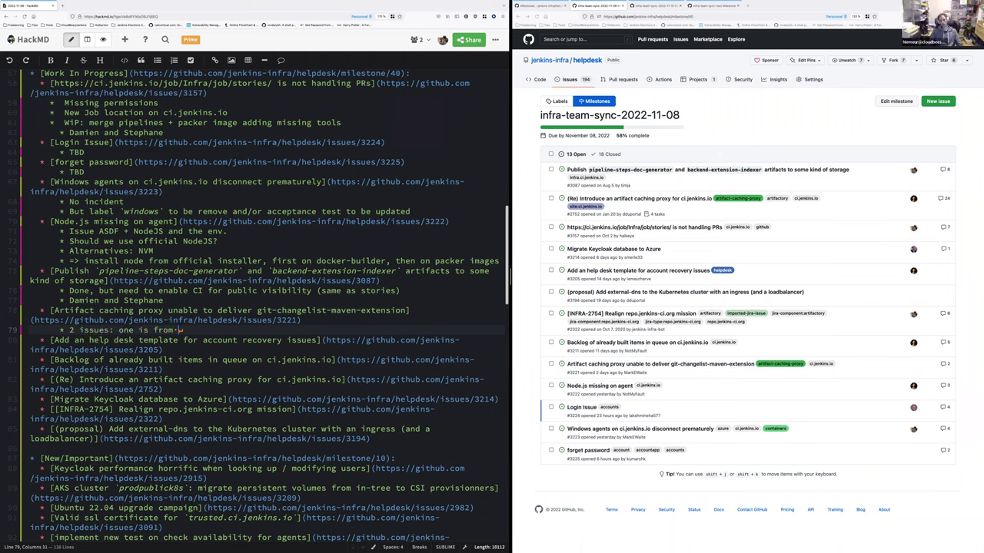
pyautogui.write('maven central (and not ACP')
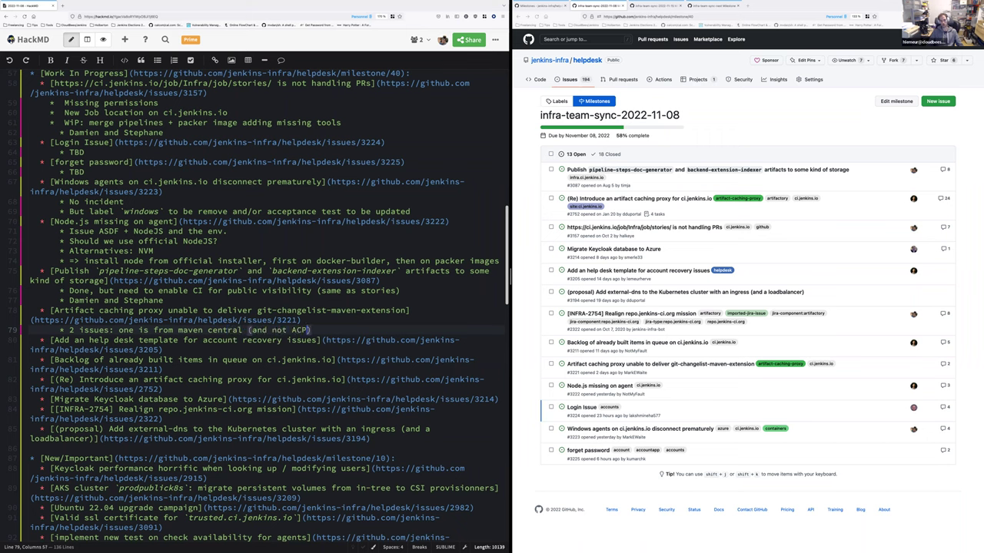
pyautogui.write(')')
pyautogui.press('Return')
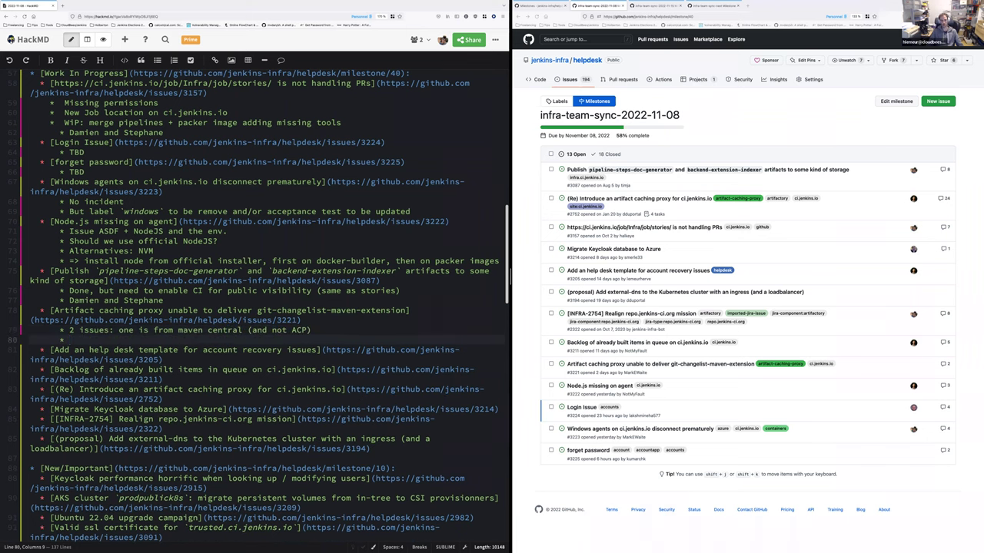
pyautogui.click(121, 329)
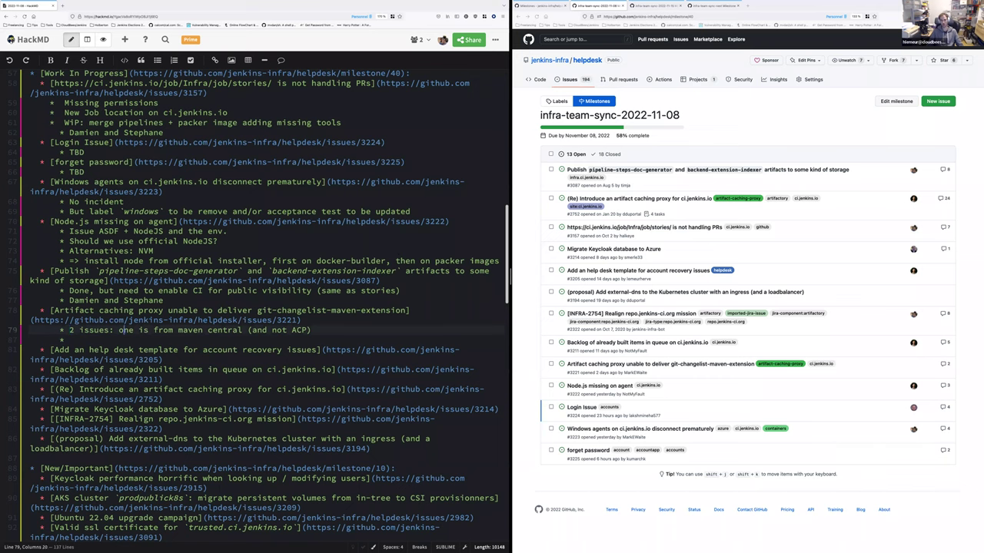
pyautogui.press('Return')
pyautogui.press('Tab')
pyautogui.press('Down')
pyautogui.press('Tab')
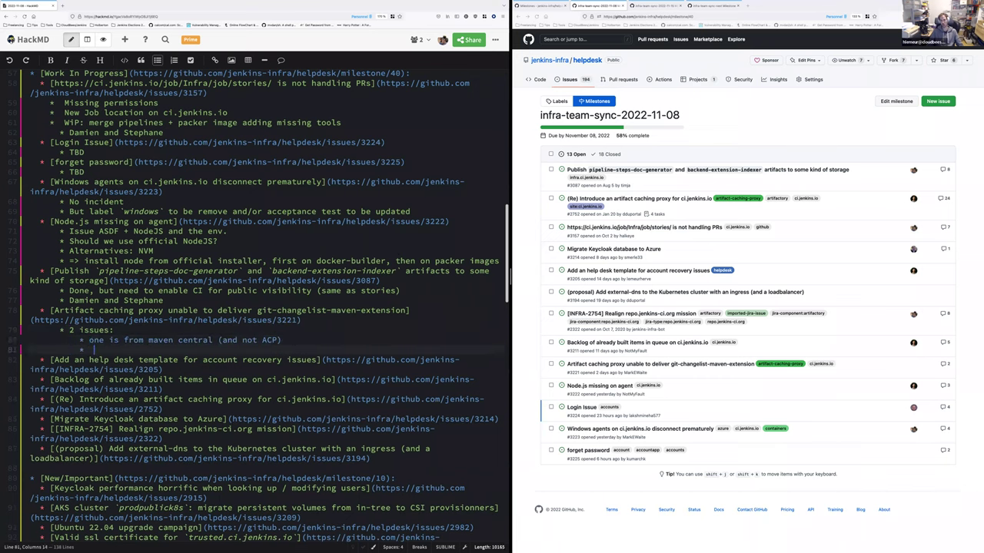
pyautogui.write('seconde show')
pyautogui.press('BackSpace')
pyautogui.press('BackSpace')
pyautogui.press('BackSpace')
pyautogui.press('BackSpace')
pyautogui.press('BackSpace')
pyautogui.press('BackSpace')
pyautogui.write("comes from the azure's ACP (HTTP/504)")
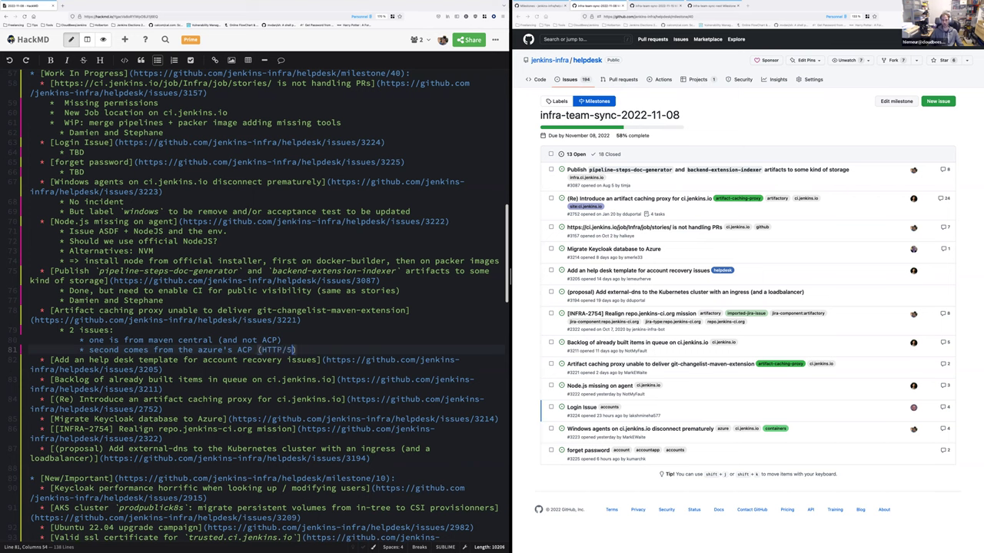
pyautogui.write('. Checked in datad')
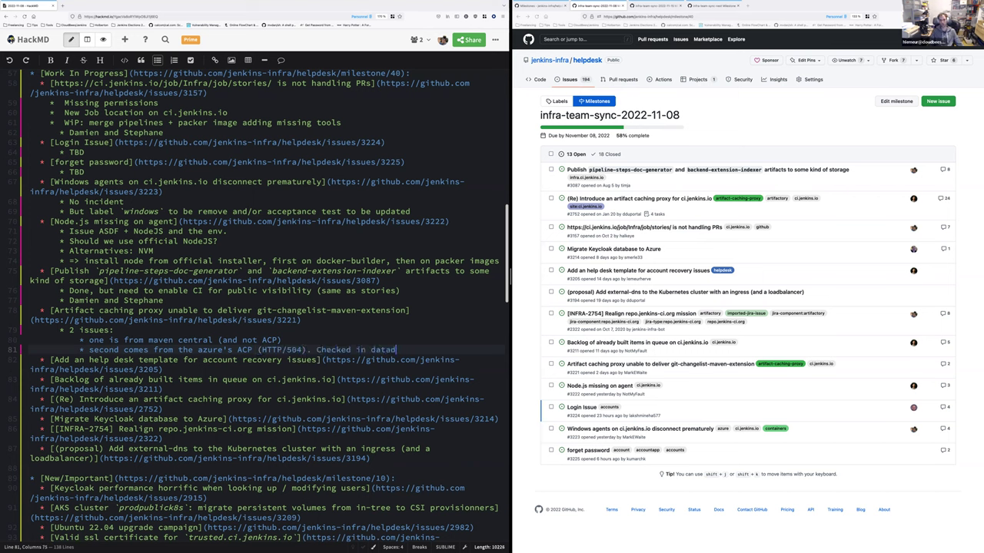
pyautogui.write('og: sounds l')
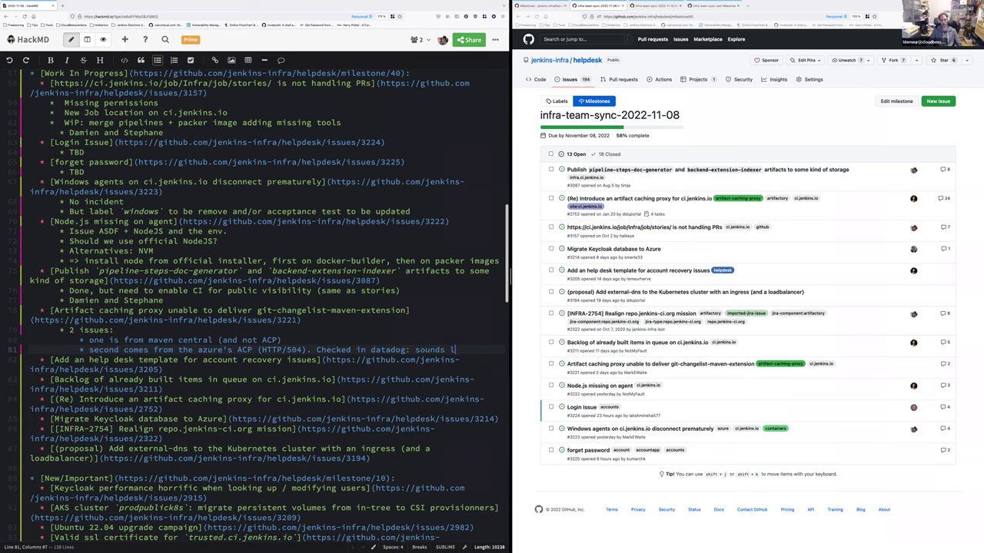
pyautogui.write('ike network')
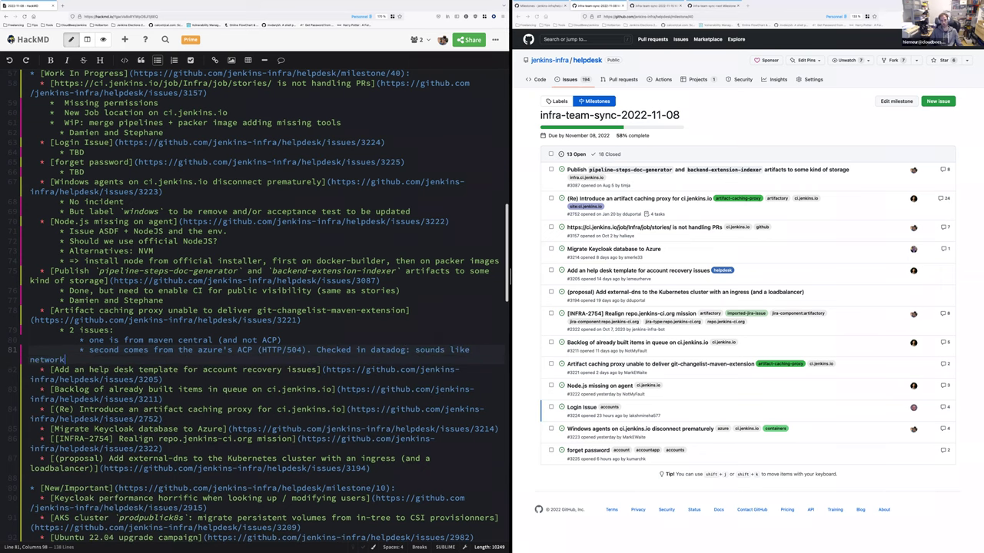
pyautogui.write(' issues ')
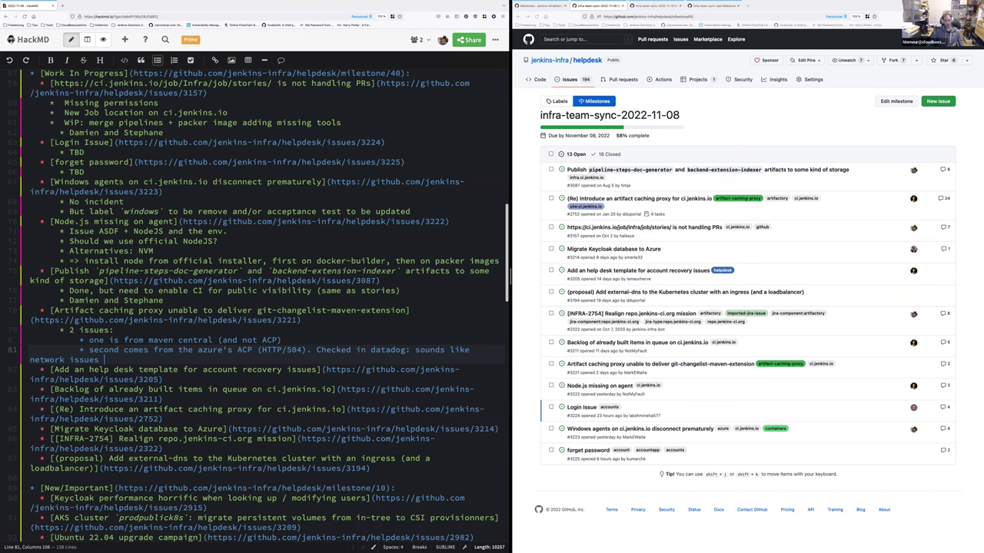
pyautogui.write('on prodpublic')
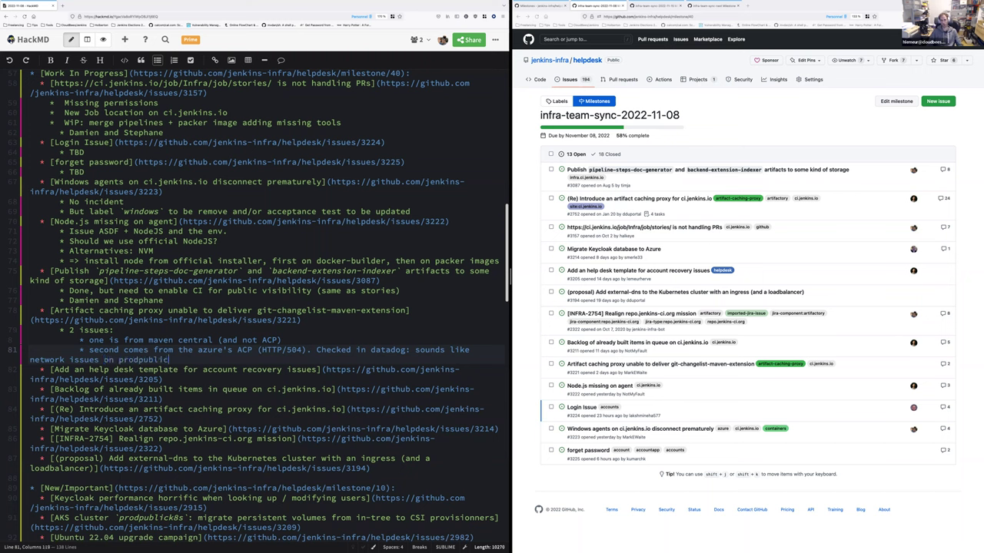
pyautogui.write('k8s (IP ov')
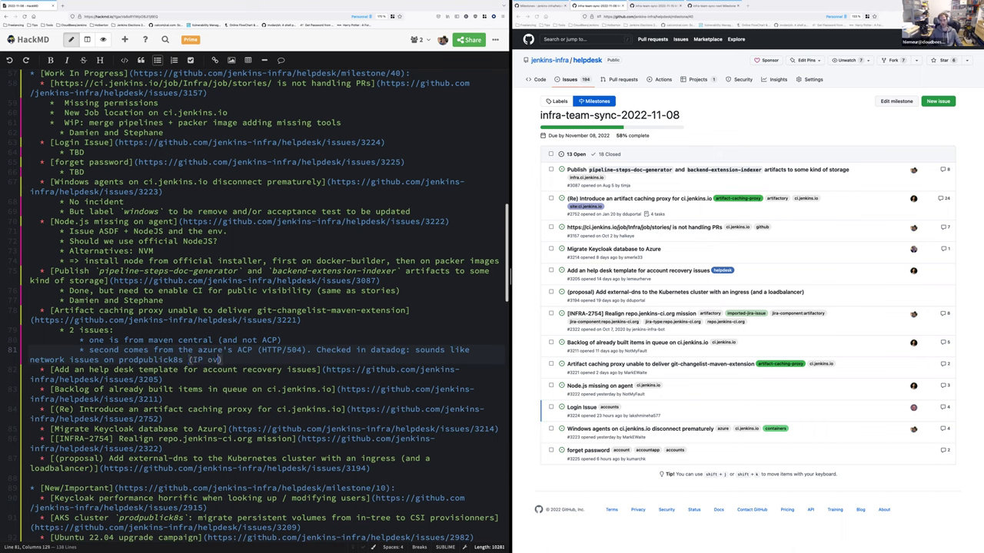
pyautogui.write("erlapping). Let's pri")
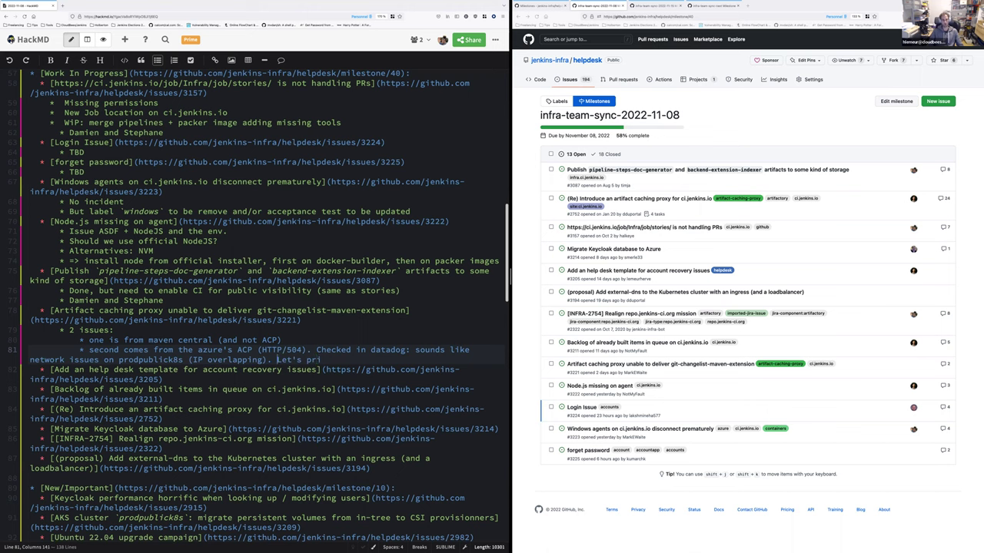
# Add the outdented note to prioritize the privatek8S + publick8s fixups, correcting its typos
pyautogui.press('Return')
pyautogui.hotkey('shift', 'Tab')
pyautogui.click(115, 370)
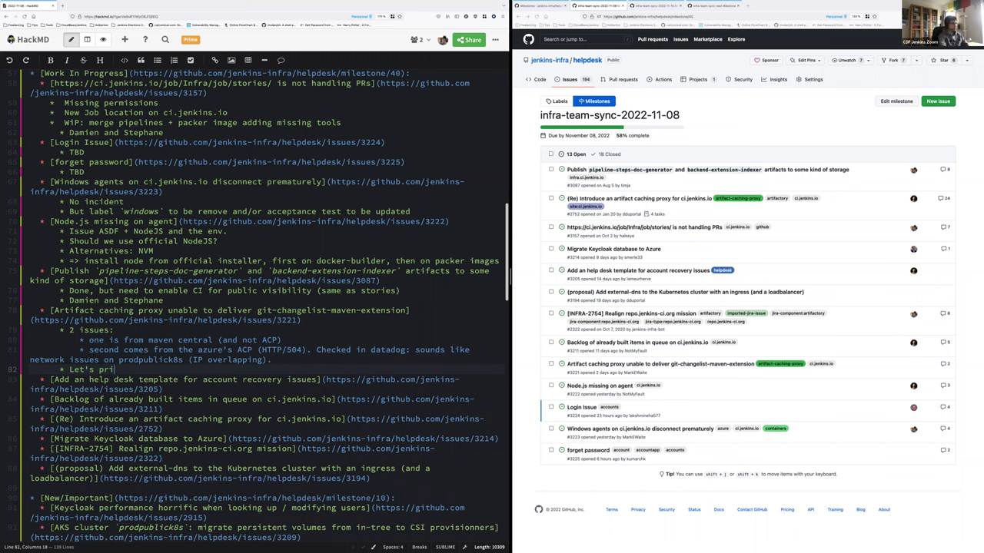
pyautogui.write('oriti')
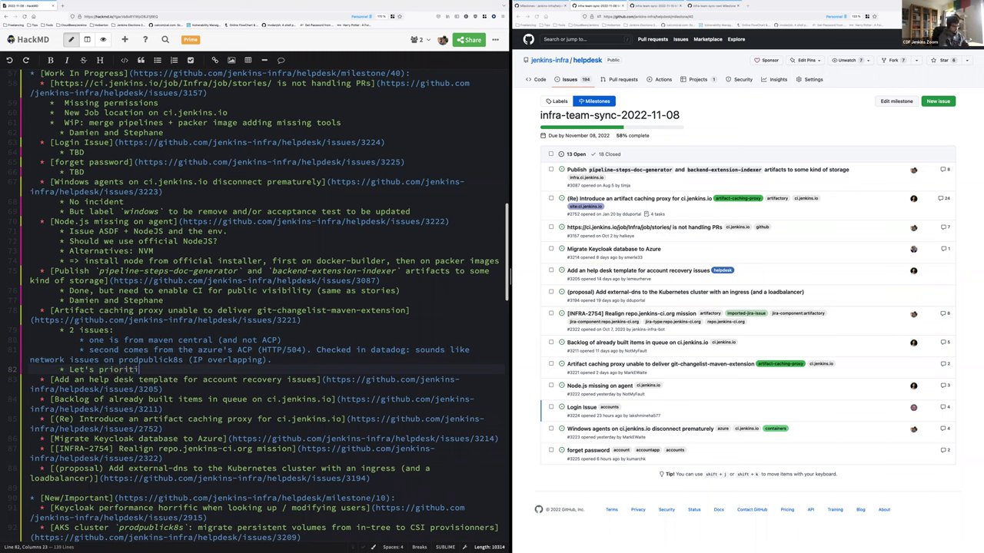
pyautogui.write('aze the private')
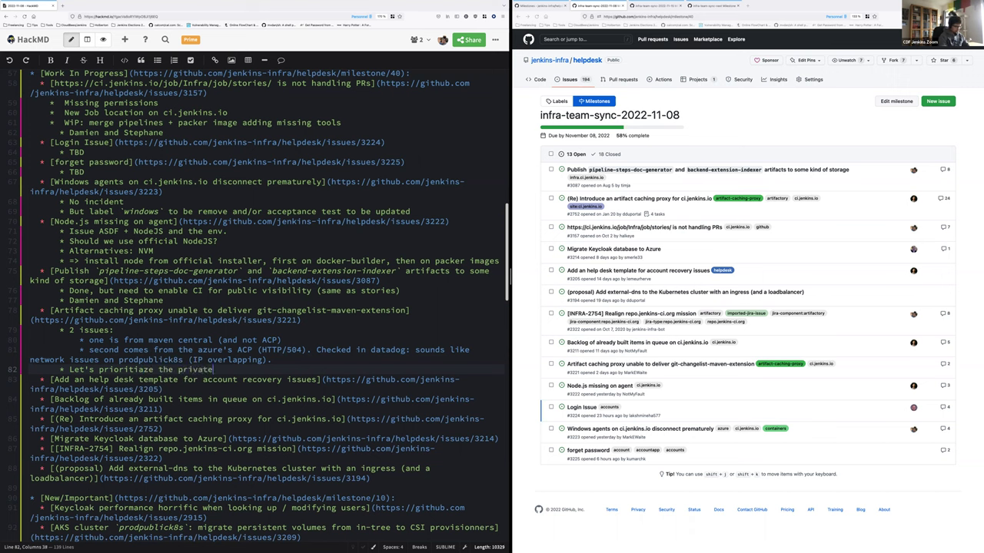
pyautogui.write('k8S + prod')
pyautogui.press('BackSpace')
pyautogui.press('BackSpace')
pyautogui.press('BackSpace')
pyautogui.write('ulbic')
pyautogui.press('BackSpace')
pyautogui.press('BackSpace')
pyautogui.press('BackSpace')
pyautogui.press('BackSpace')
pyautogui.write('blick8s fixups.')
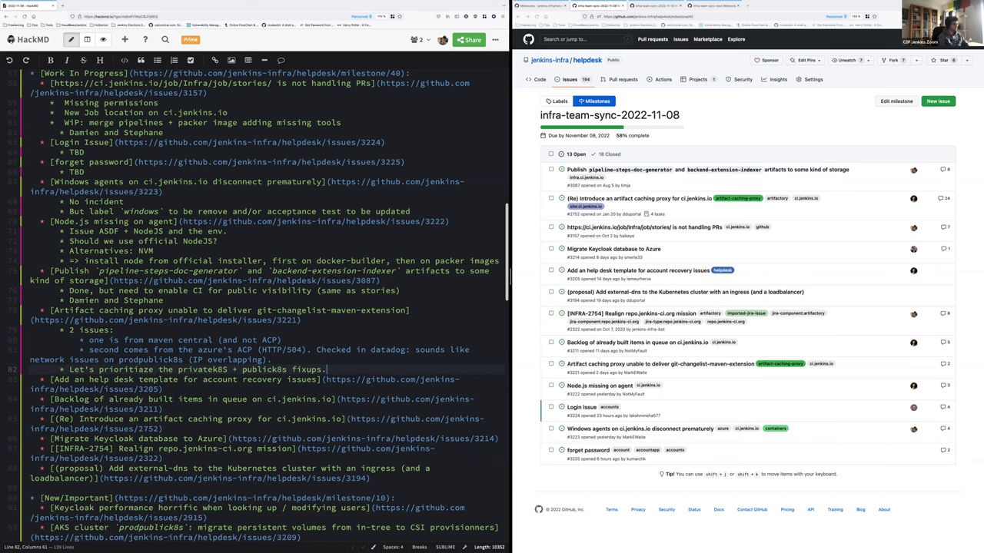
pyautogui.click(163, 389)
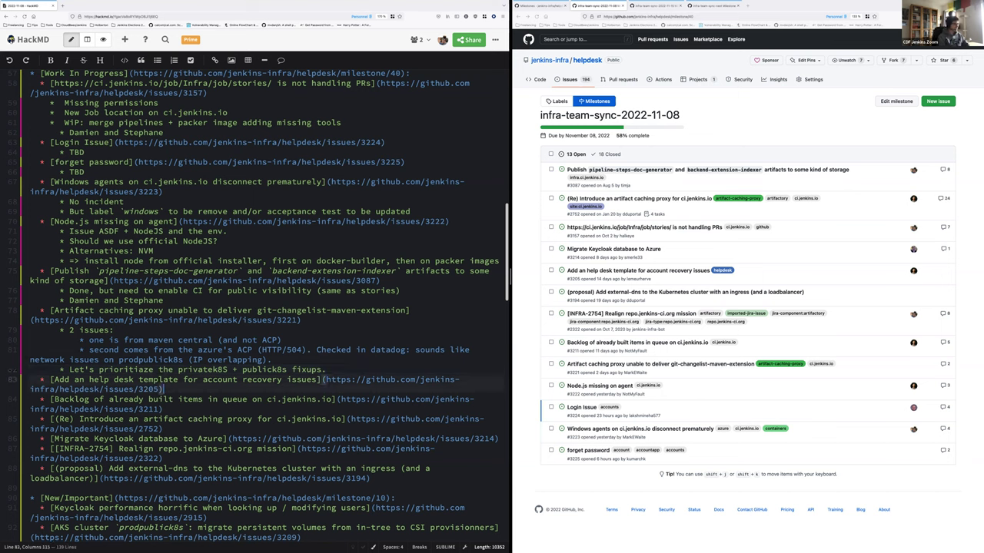
pyautogui.click(326, 370)
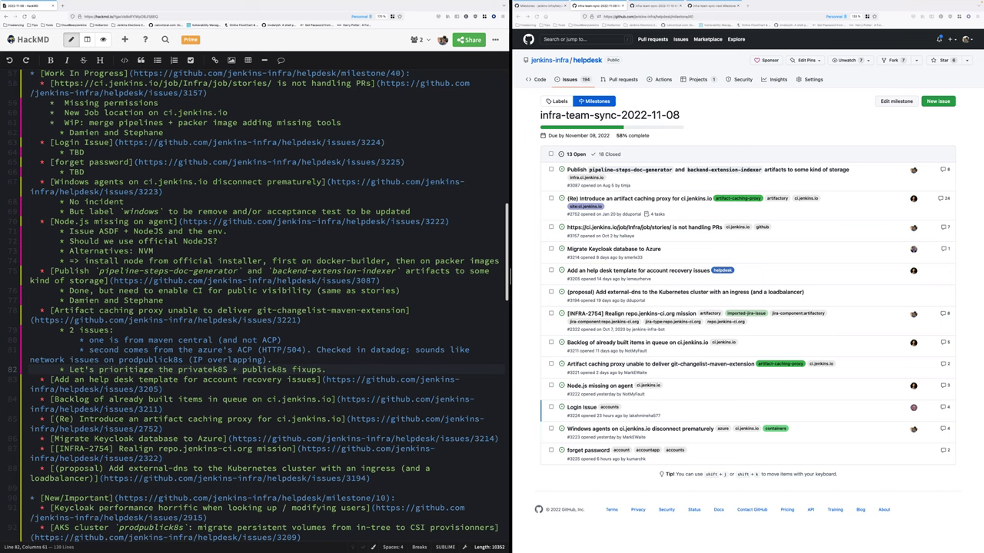
pyautogui.click(144, 370)
pyautogui.press('BackSpace')
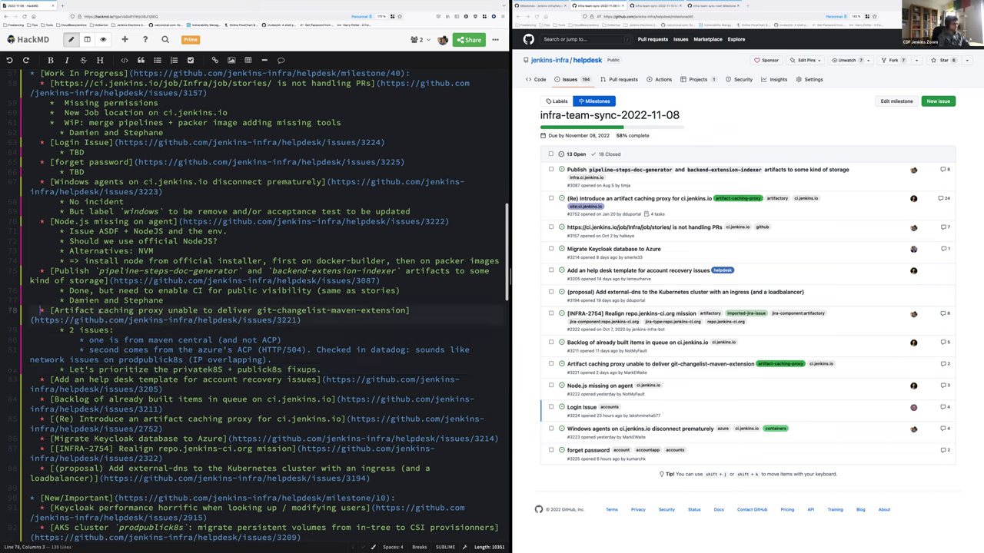
pyautogui.moveTo(31, 311); pyautogui.dragTo(322, 370)
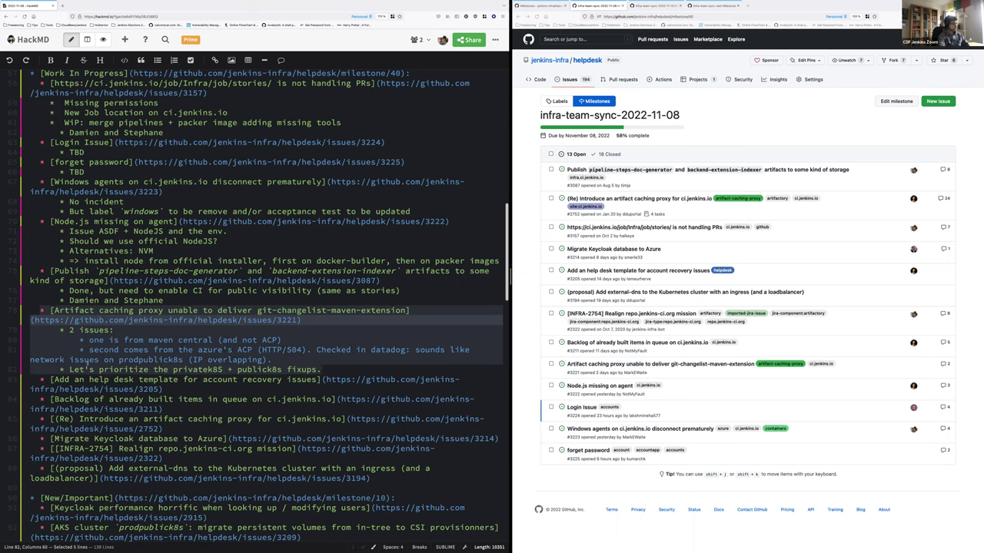
pyautogui.click(185, 389)
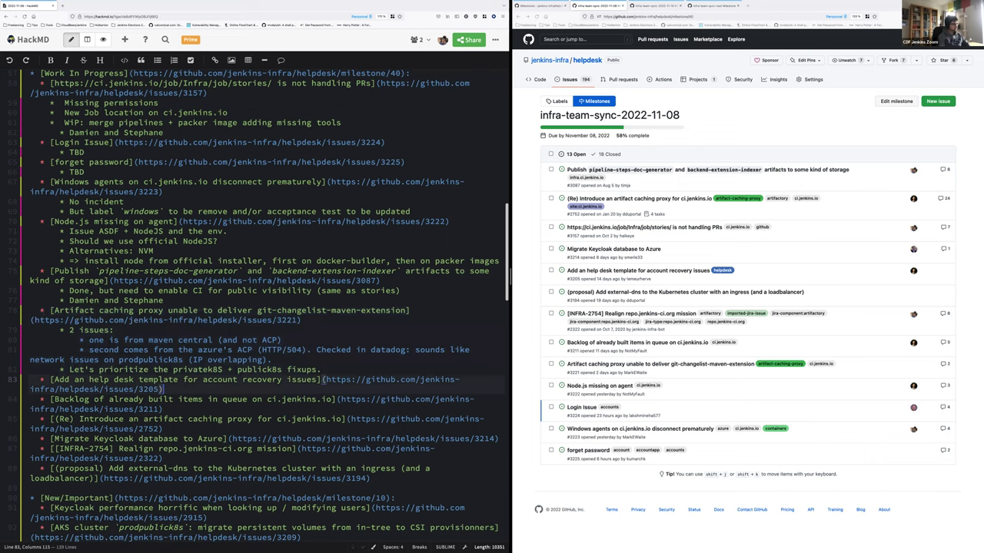
# Note under the help desk template item that a draft will be opened for feedback
pyautogui.press('Return')
pyautogui.press('Tab')
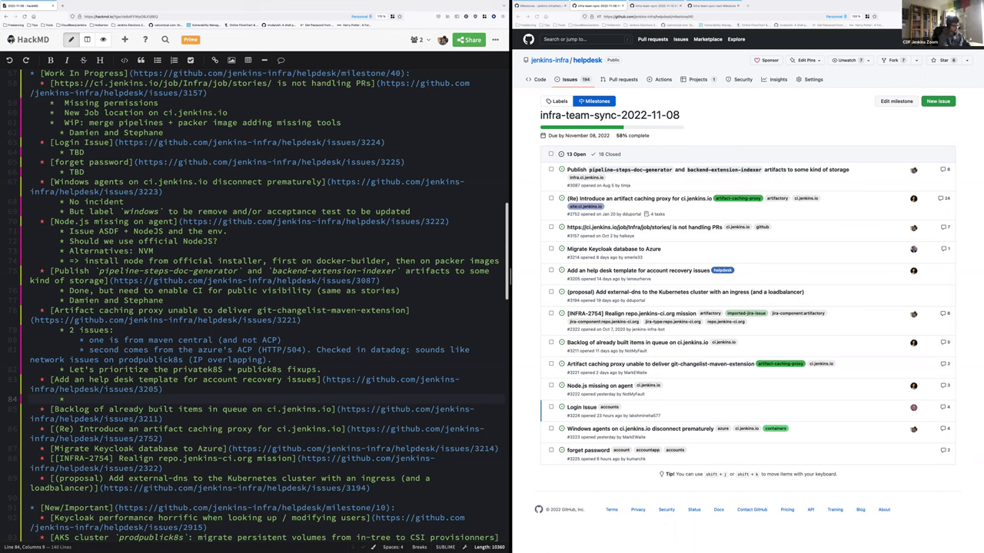
pyautogui.write('Herve will open a draft open for feedbacks')
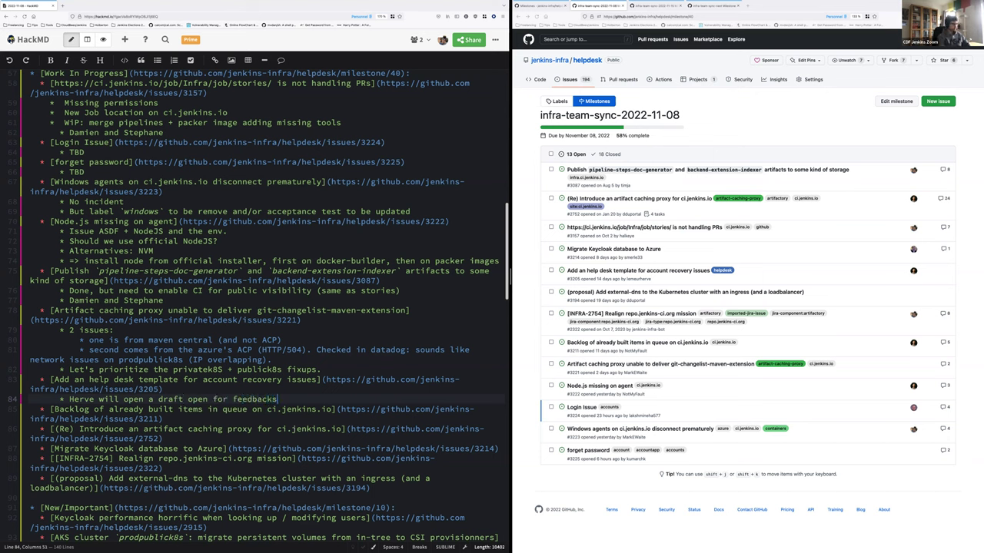
# Add an empty sub-bullet under the queue backlog item and open its #3211 issue in a new Firefox tab
pyautogui.click(163, 419)
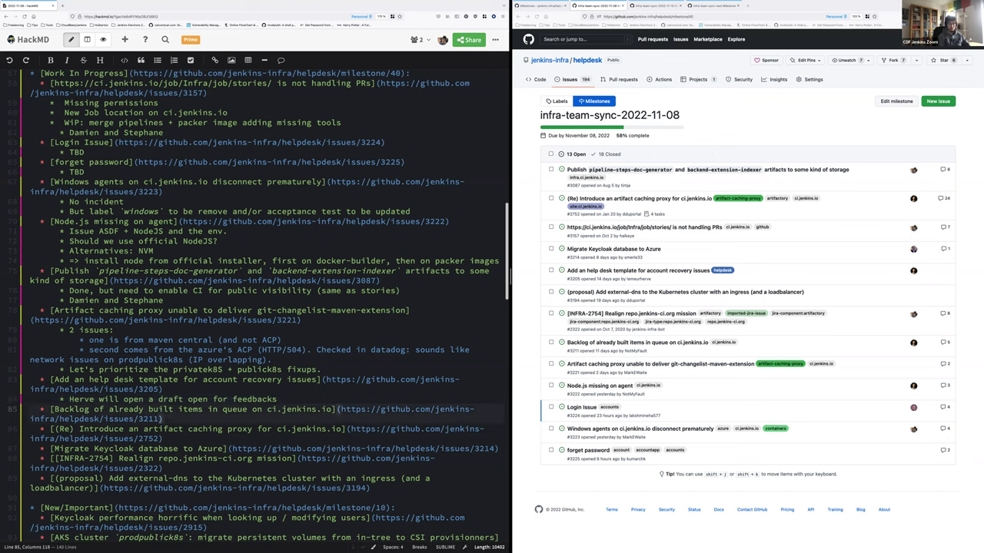
pyautogui.write('@')
pyautogui.press('BackSpace')
pyautogui.press('Return')
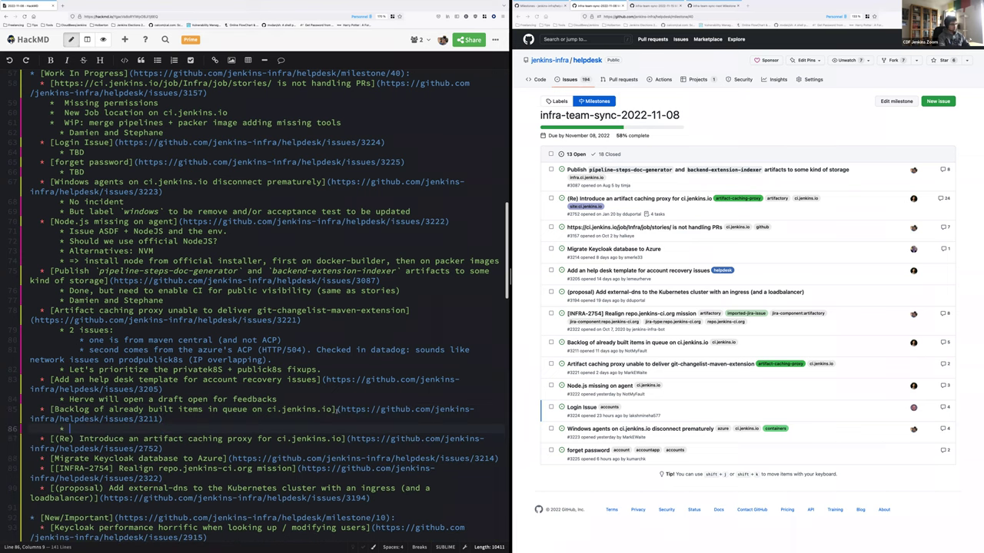
pyautogui.click(338, 409)
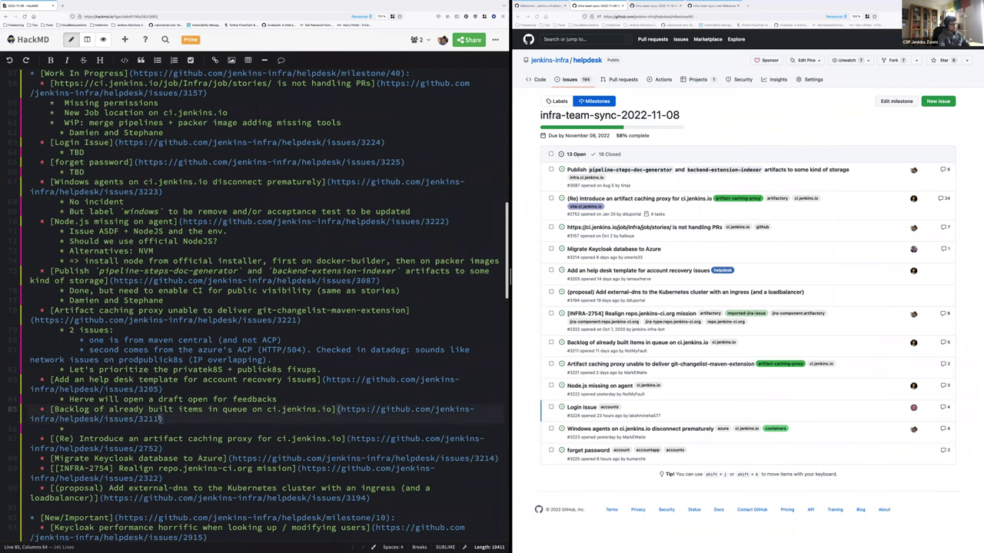
pyautogui.keyDown('shift'); pyautogui.click(159, 419); pyautogui.keyUp('shift')
pyautogui.hotkey('ctrl', 'c')
pyautogui.click(774, 134)
pyautogui.hotkey('ctrl', 't')
pyautogui.hotkey('ctrl', 'v')
pyautogui.press('Return')
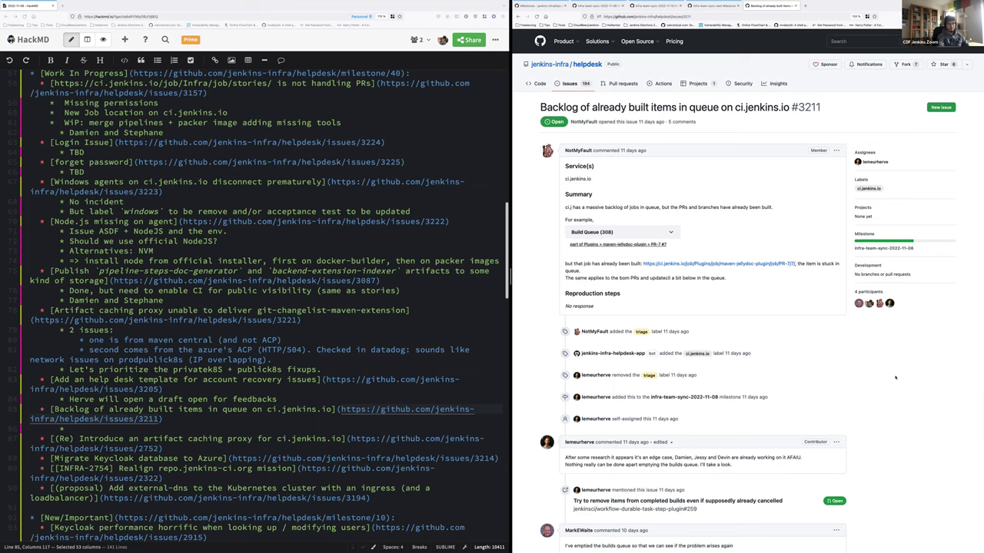
# Read the issue's latest comment and write 'Waiting for the 16th' under the backlog item
pyautogui.scroll(-3, 896, 378)
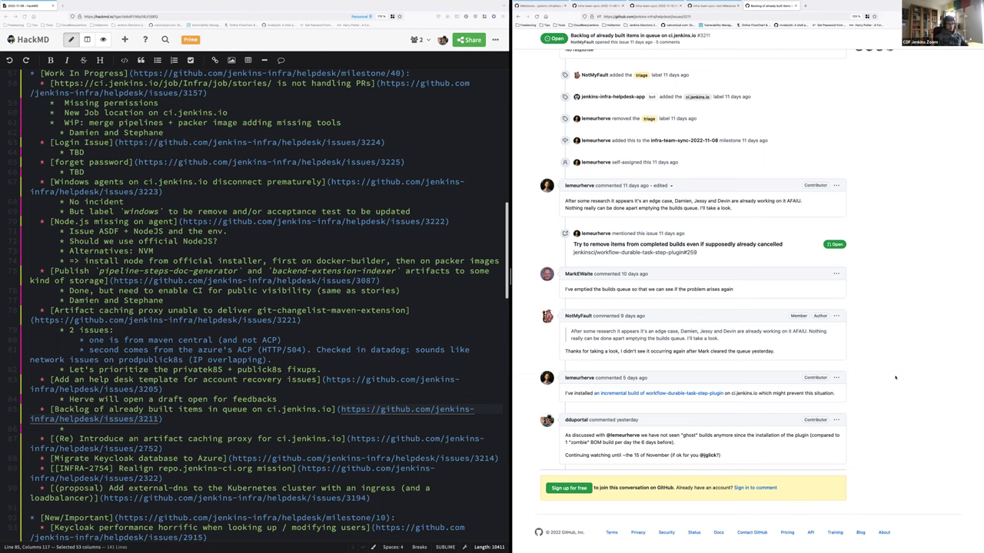
pyautogui.tripleClick(627, 455)
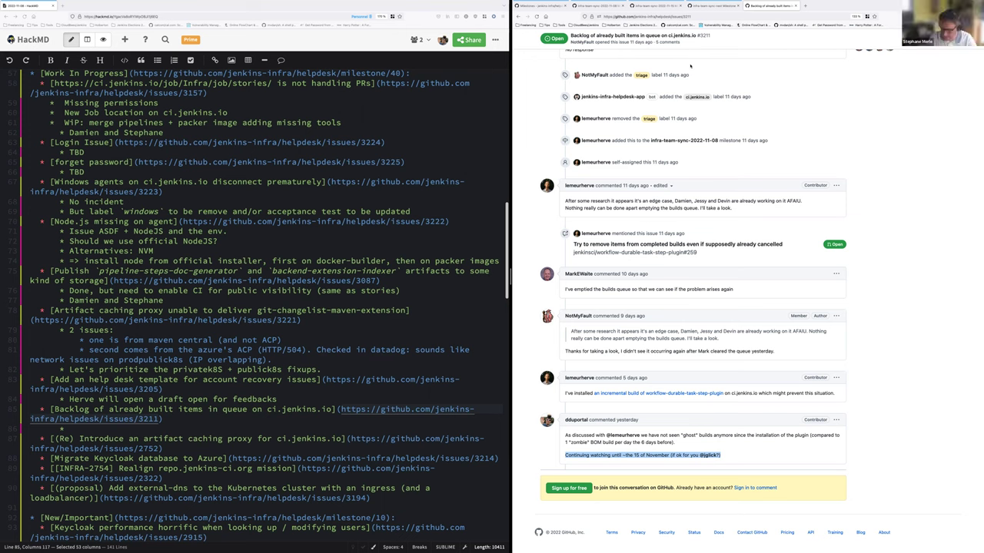
pyautogui.click(75, 431)
pyautogui.write('Waiting for the 16')
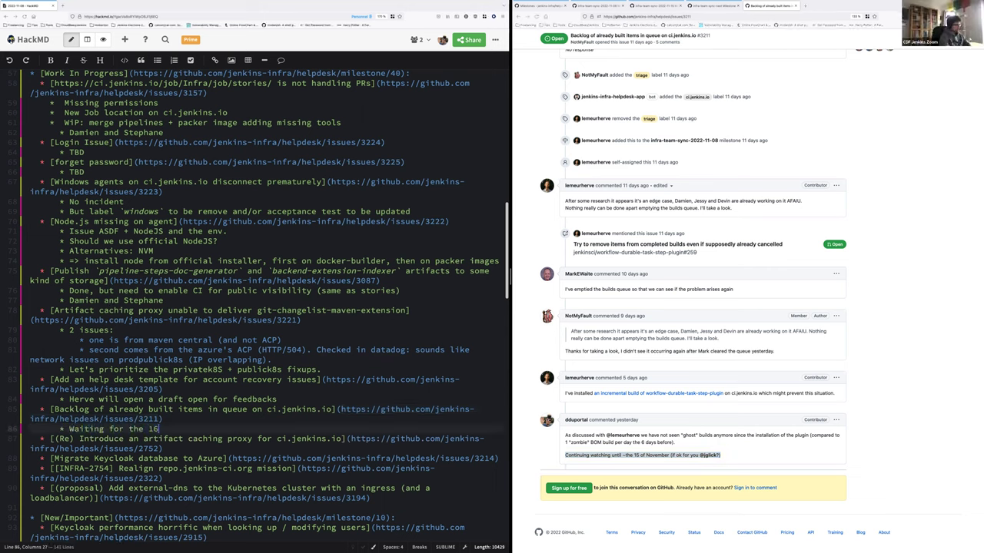
pyautogui.write('th')
pyautogui.click(162, 448)
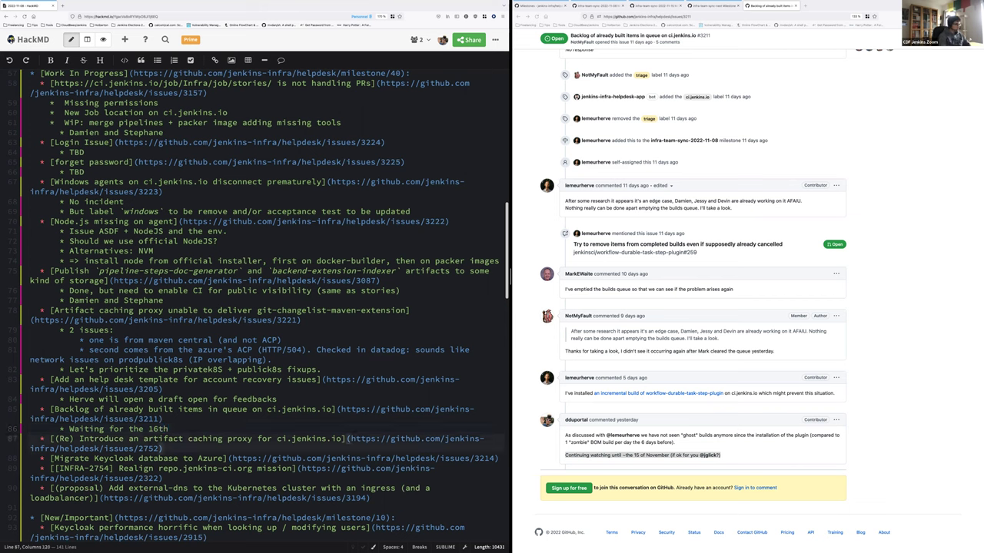
# Note that 3 ACPs are running with datadog metrics and logs for all of them
pyautogui.press('Return')
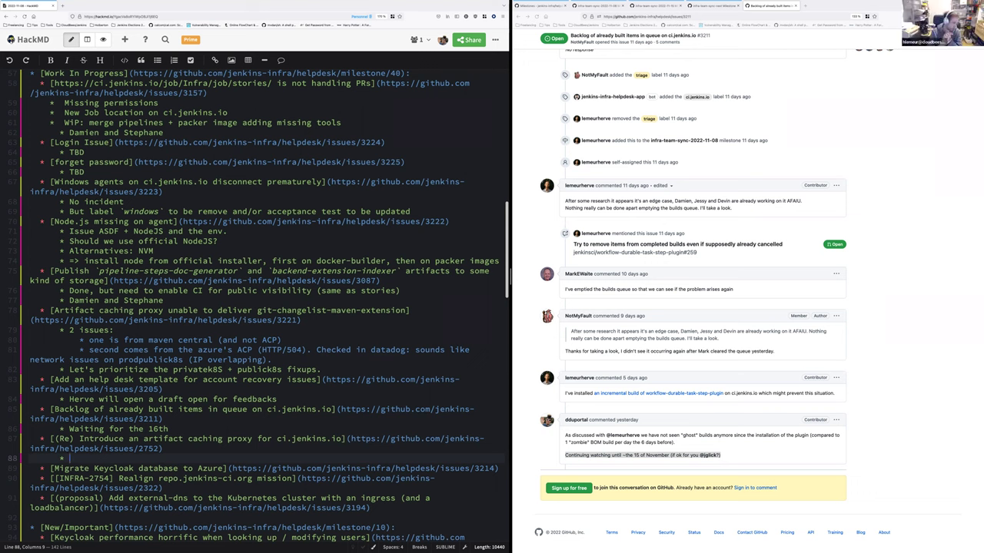
pyautogui.write('3 ACPs are run')
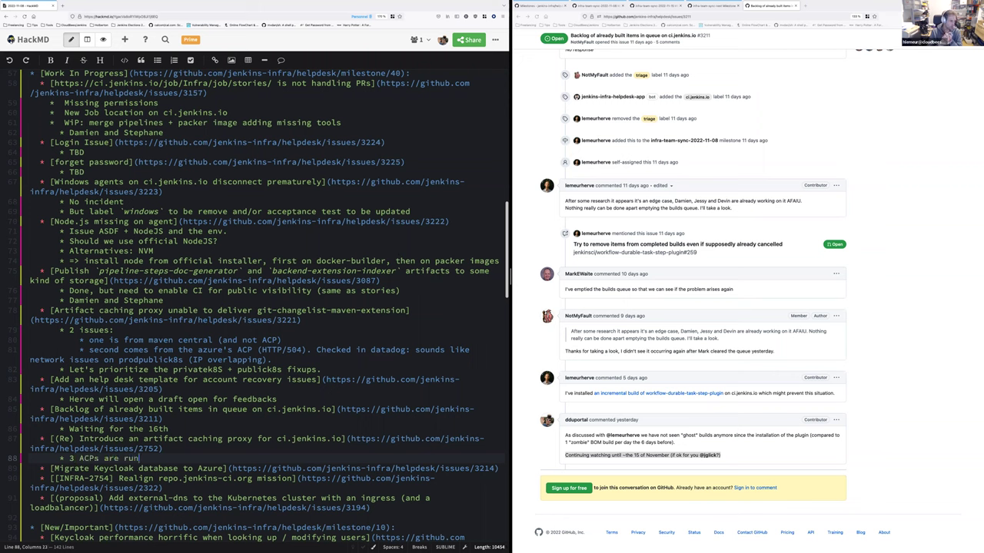
pyautogui.write('ning')
pyautogui.press('Return')
pyautogui.write('We get datadog me')
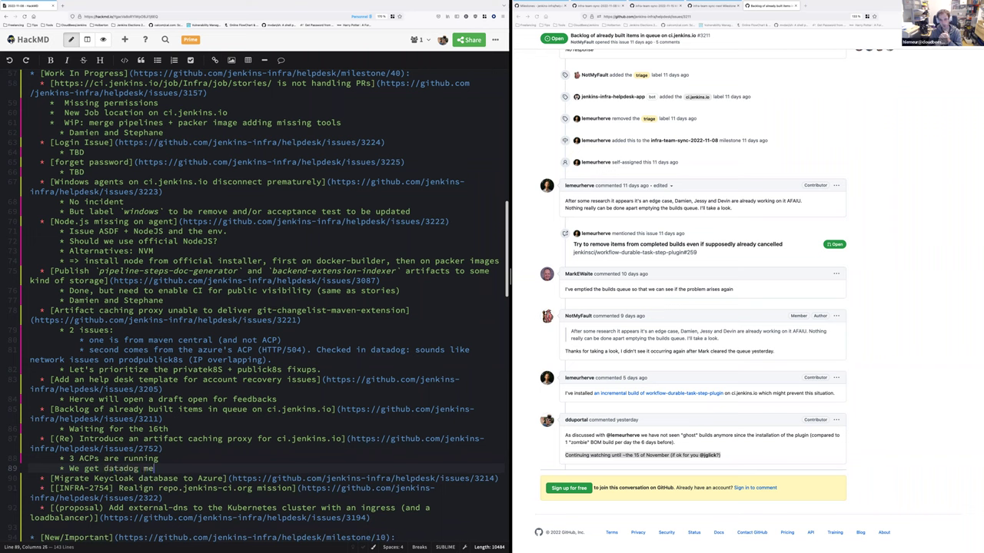
pyautogui.write('trics and logs ')
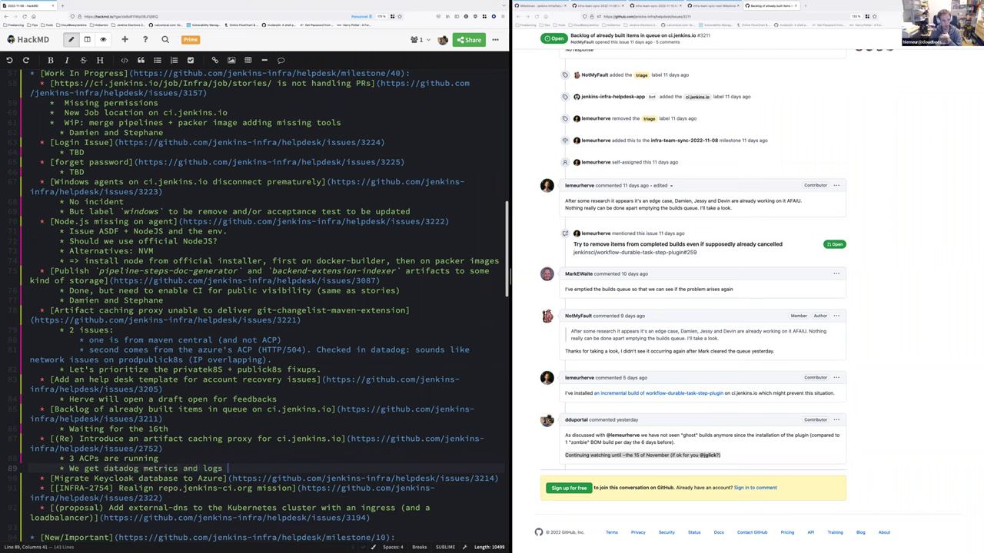
pyautogui.write('for all of them')
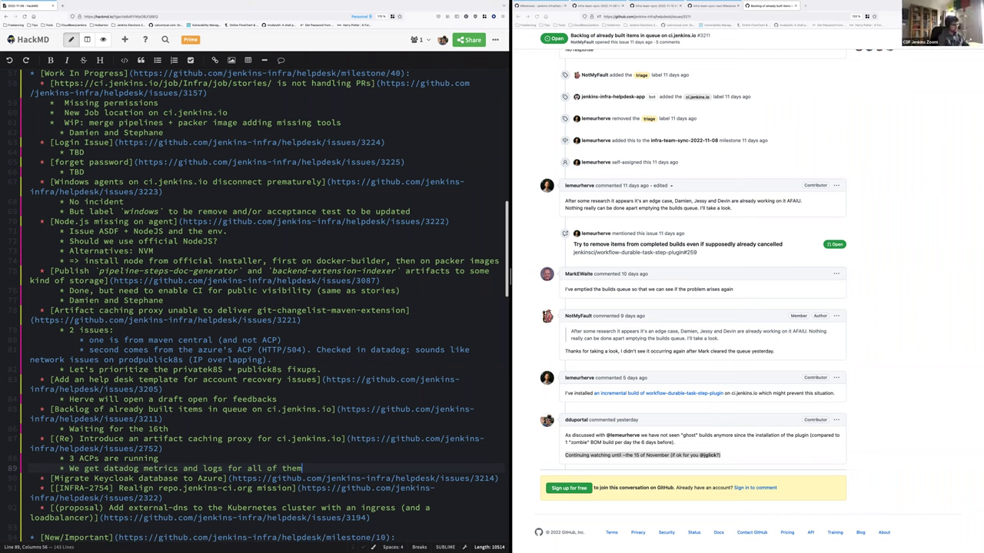
# Add that it is being watched, but priority is on "Azure IP overlap" solving
pyautogui.press('Return')
pyautogui.write('Herve ')
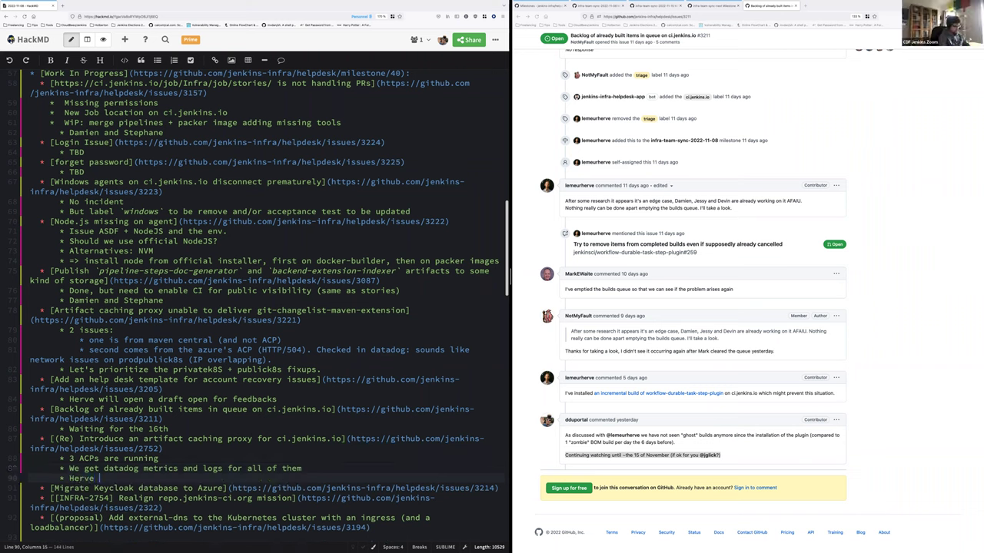
pyautogui.write('watching i')
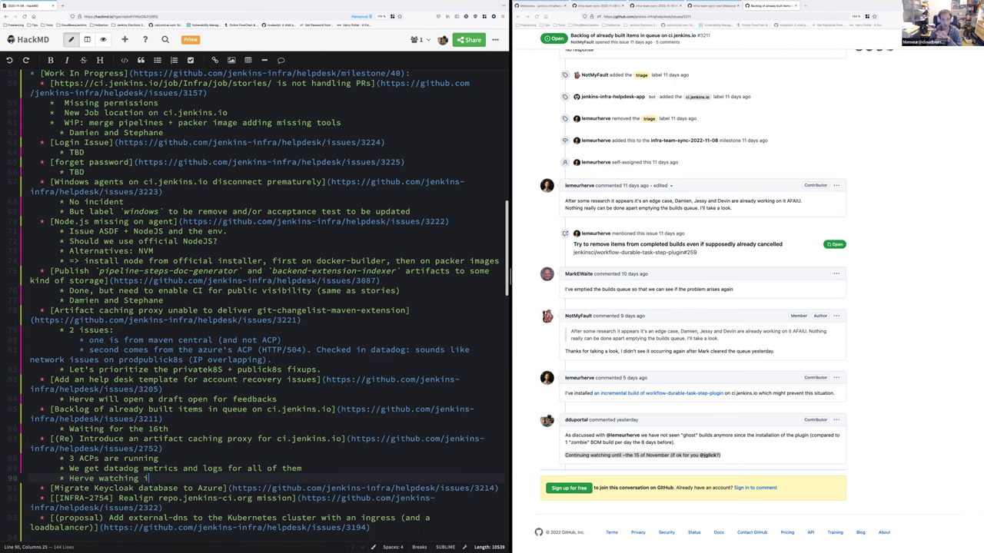
pyautogui.write('t, but priority')
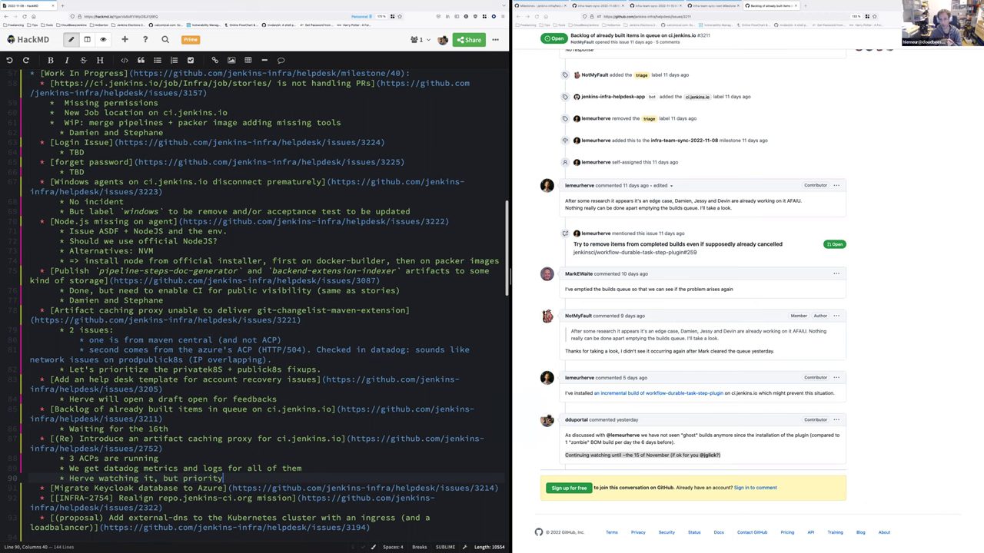
pyautogui.write(' on "')
pyautogui.write('private')
pyautogui.write('k8s')
pyautogui.hotkey('ctrl', 'shift', 'Left')
pyautogui.write('"Azure IP')
pyautogui.write('overlap')
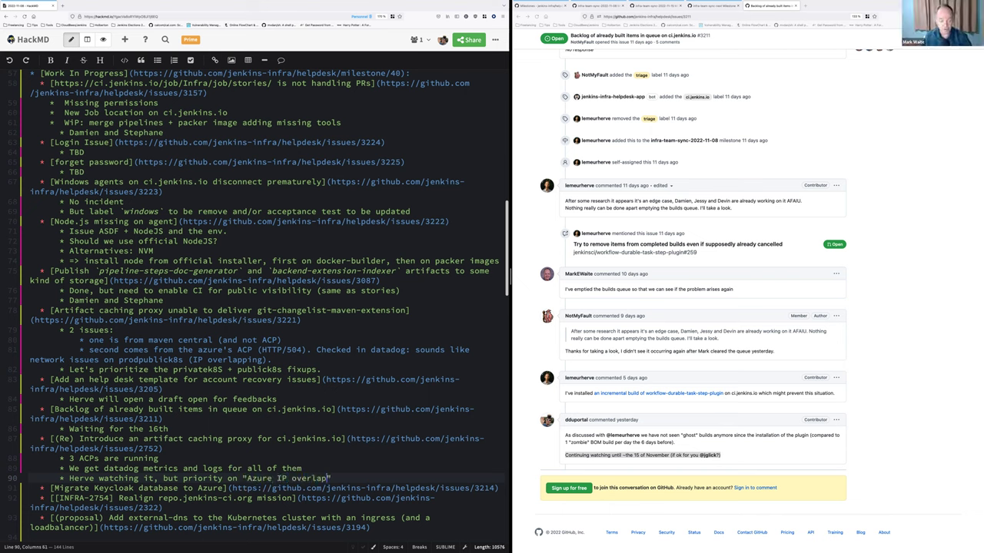
pyautogui.write('" solving')
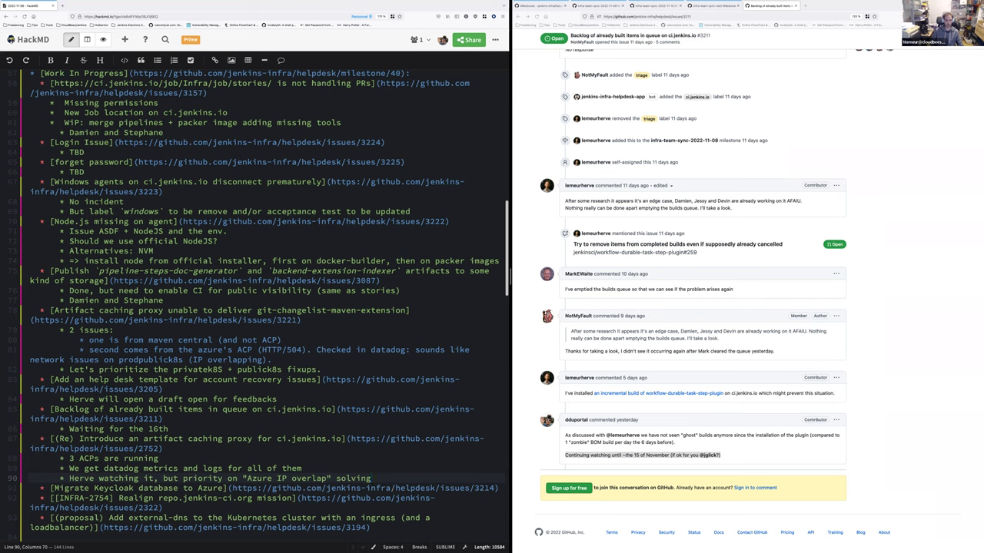
pyautogui.press('Return')
# Add an 'Improvement on the pipeline-library:' heading with a bullet: define "available" ACPs as env vars (feature flag)
pyautogui.write('Improvement on the pipeline-library:')
pyautogui.press('Return')
pyautogui.press('Tab')
pyautogui.write('Define "available"')
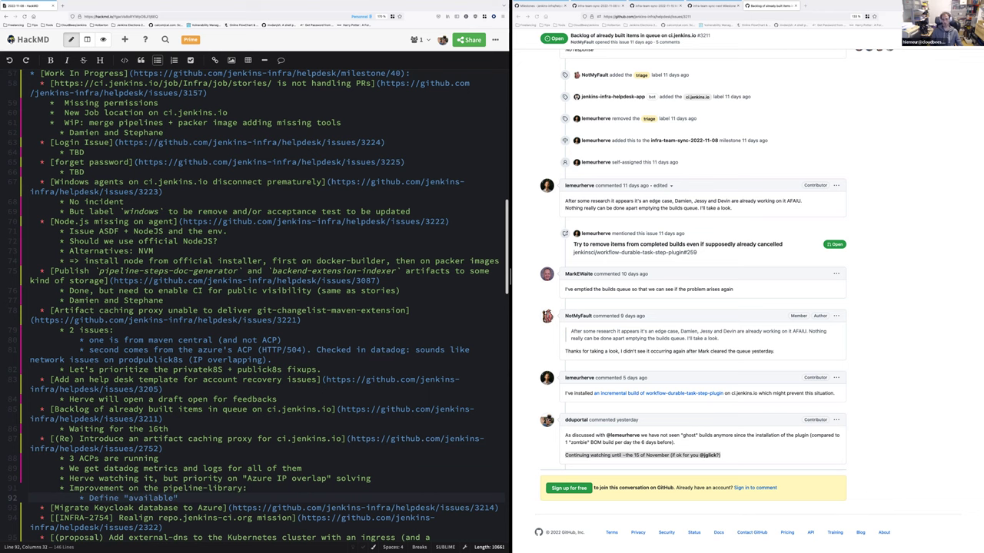
pyautogui.write(' ACPs as env vars')
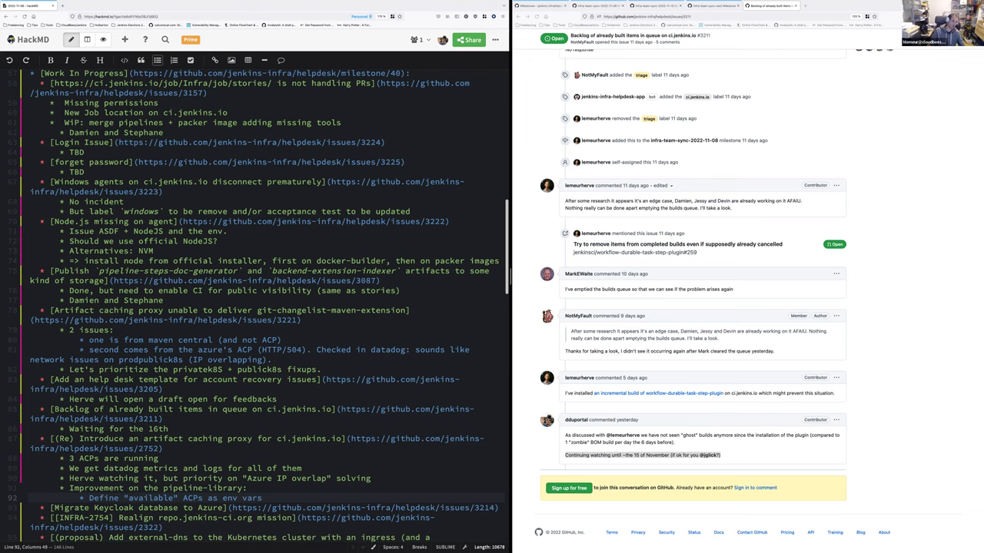
pyautogui.click(244, 488)
pyautogui.write('()')
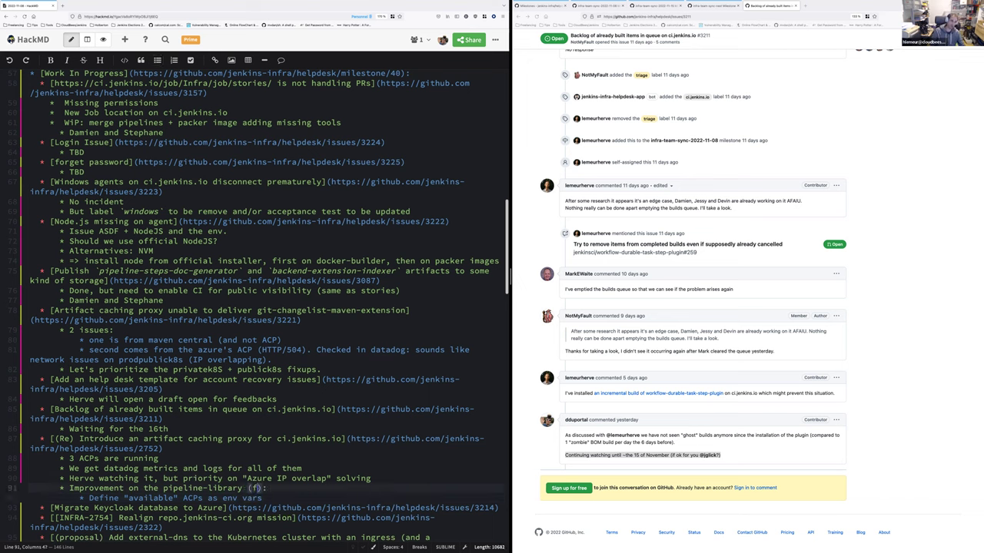
pyautogui.press('BackSpace')
pyautogui.press('BackSpace')
pyautogui.press('Down')
pyautogui.press('End')
pyautogui.write('(featur')
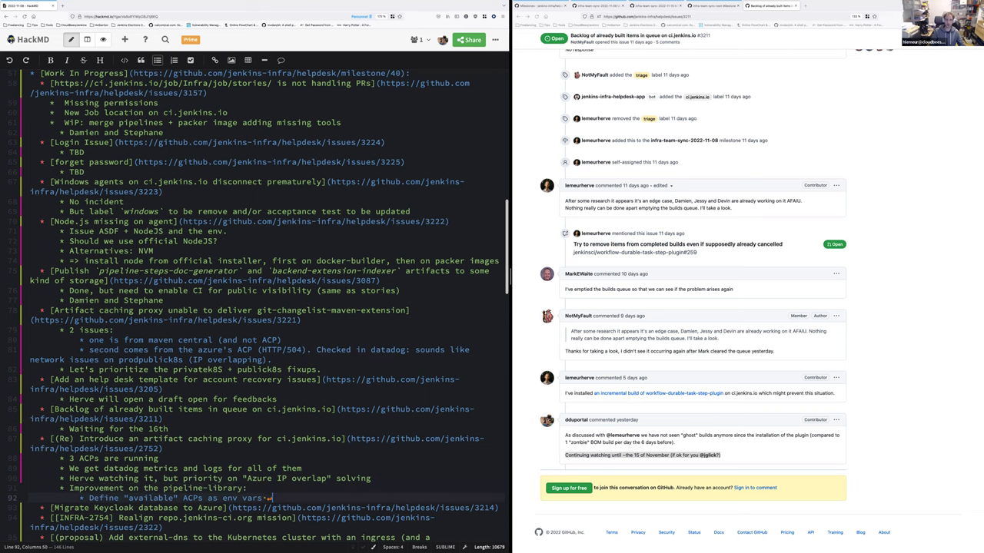
pyautogui.write('e falg')
pyautogui.press('BackSpace')
pyautogui.press('BackSpace')
pyautogui.press('BackSpace')
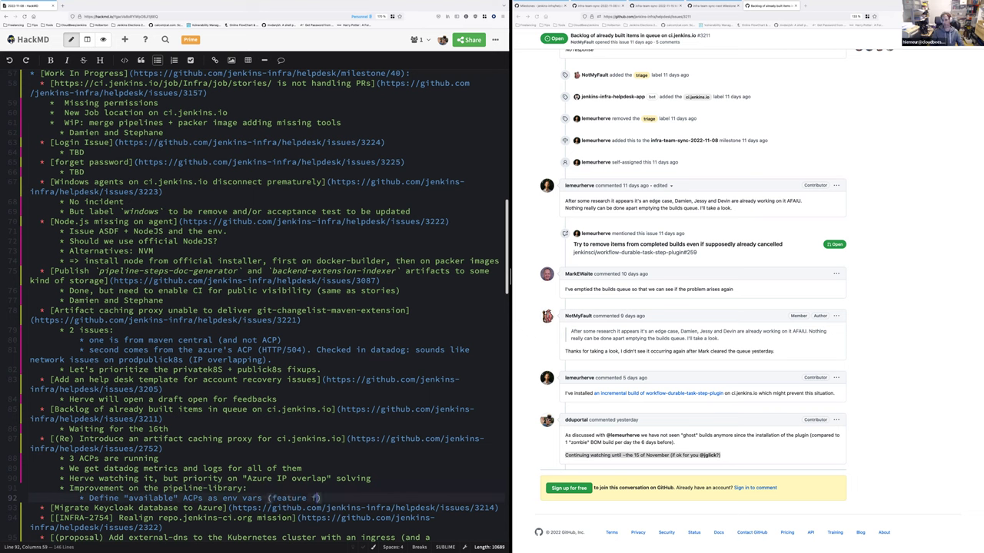
pyautogui.write('lag)')
# Add bullets for a pre-build healthcheck falling back to JFrog if ACP is down, and minor fixes
pyautogui.press('Return')
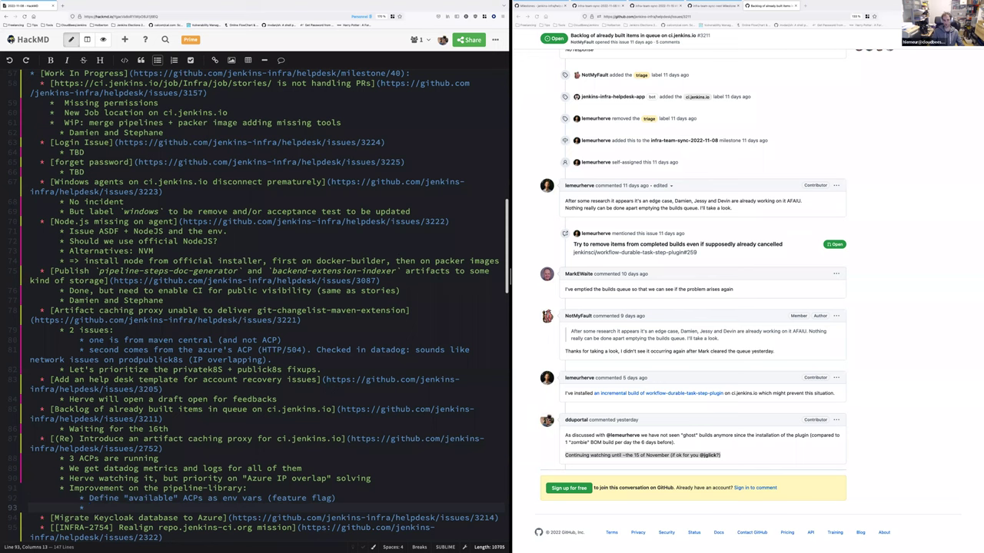
pyautogui.write('Run an healthcheck before a build')
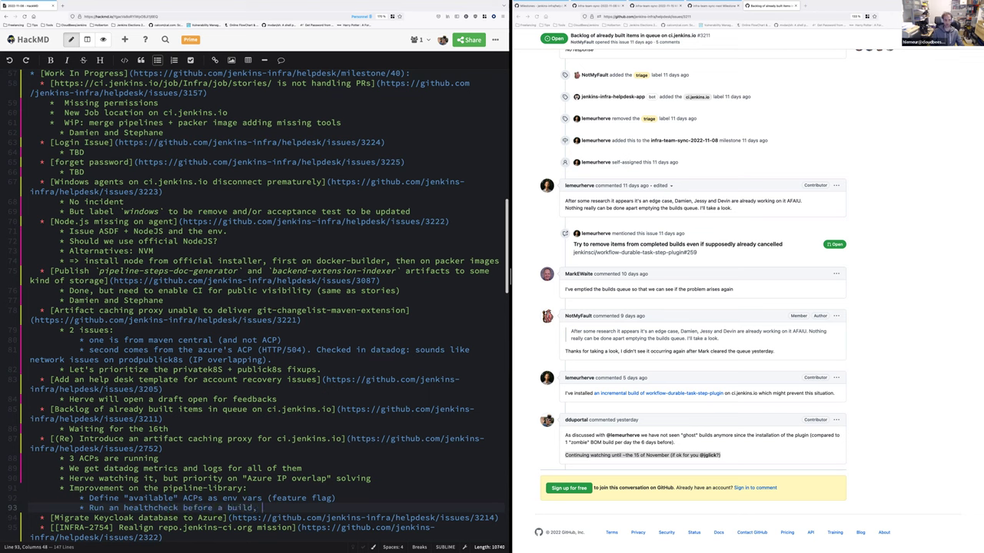
pyautogui.write(', to fallback to JFrog ')
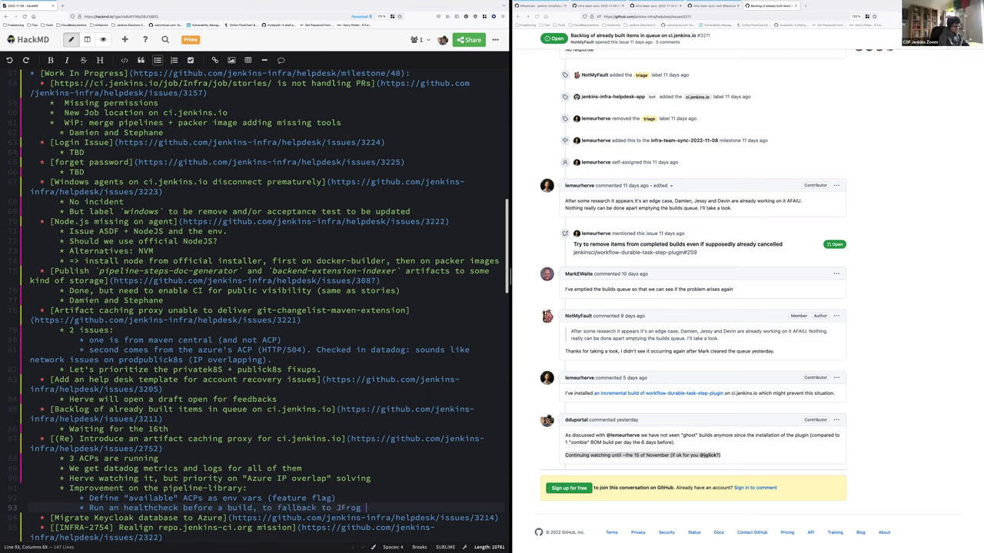
pyautogui.write('if ACP is down')
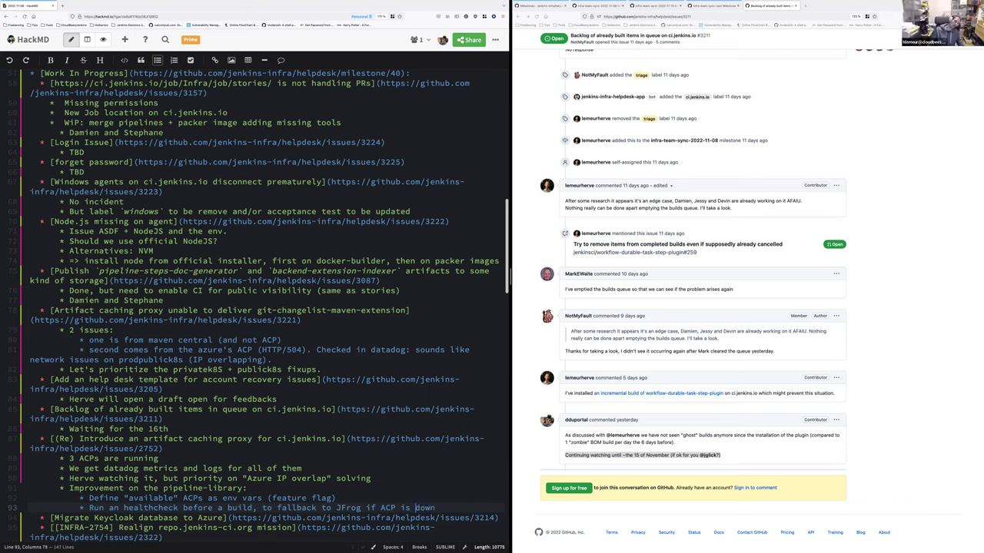
pyautogui.write('current')
pyautogui.press('End')
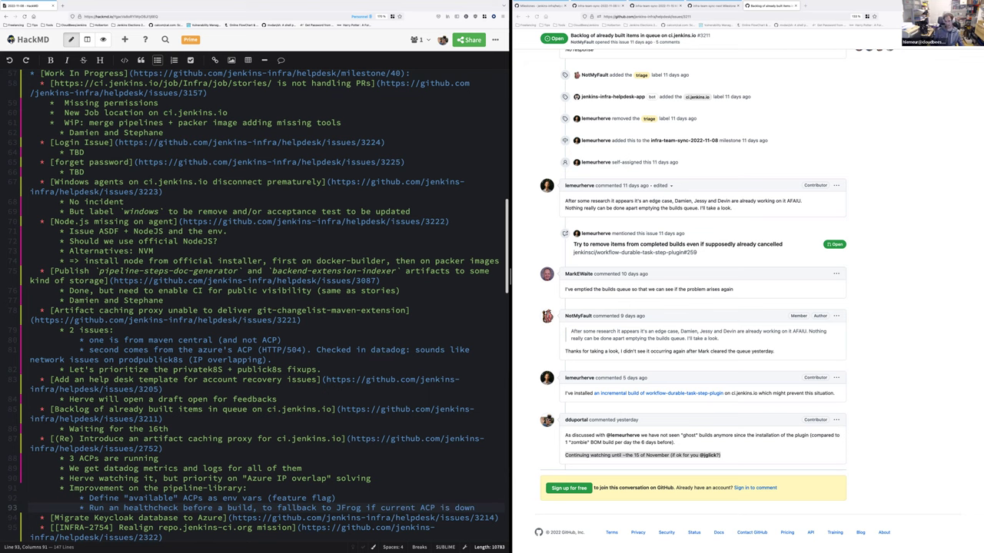
pyautogui.press('Return')
pyautogui.write('(and so')
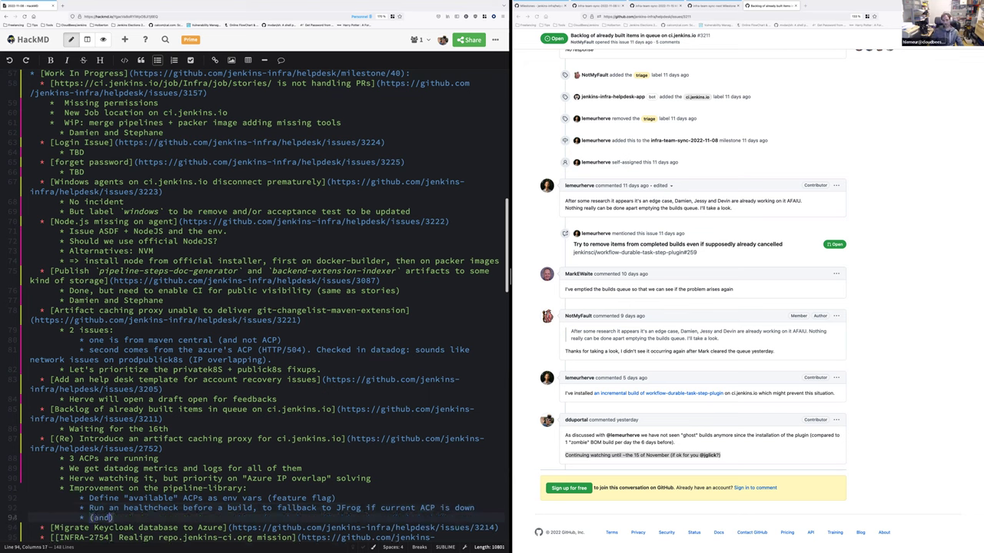
pyautogui.write('me minor fiex')
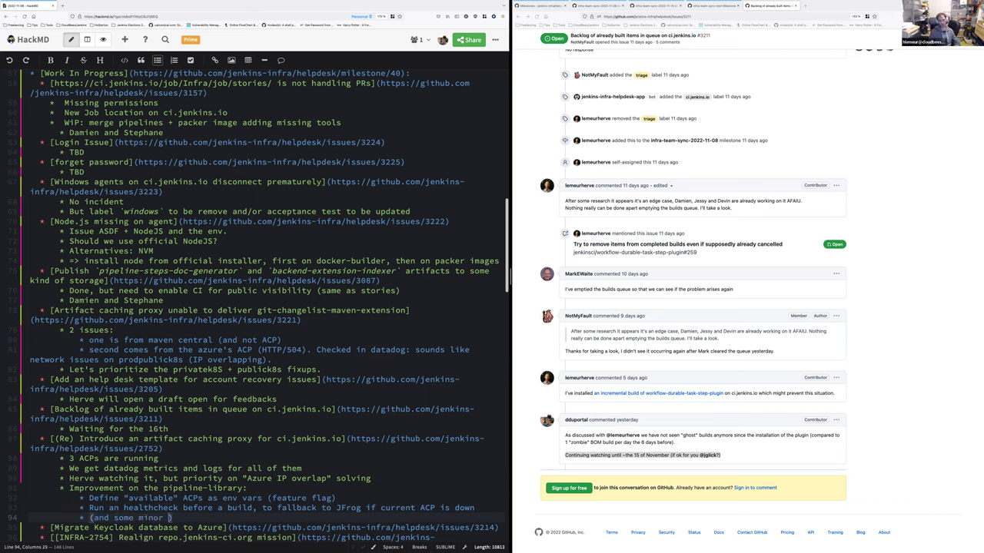
pyautogui.press('BackSpace')
pyautogui.press('BackSpace')
pyautogui.write('x')
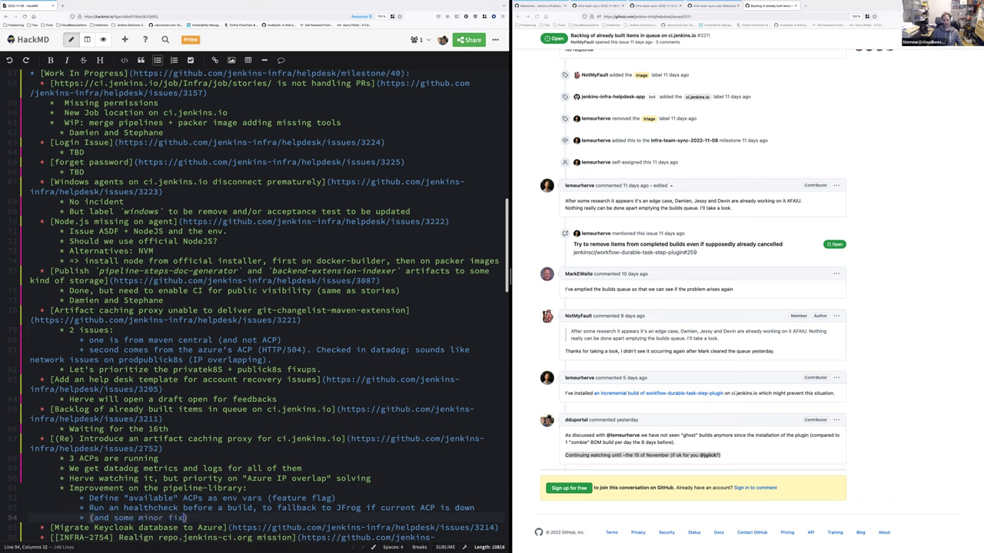
pyautogui.write('es ;)')
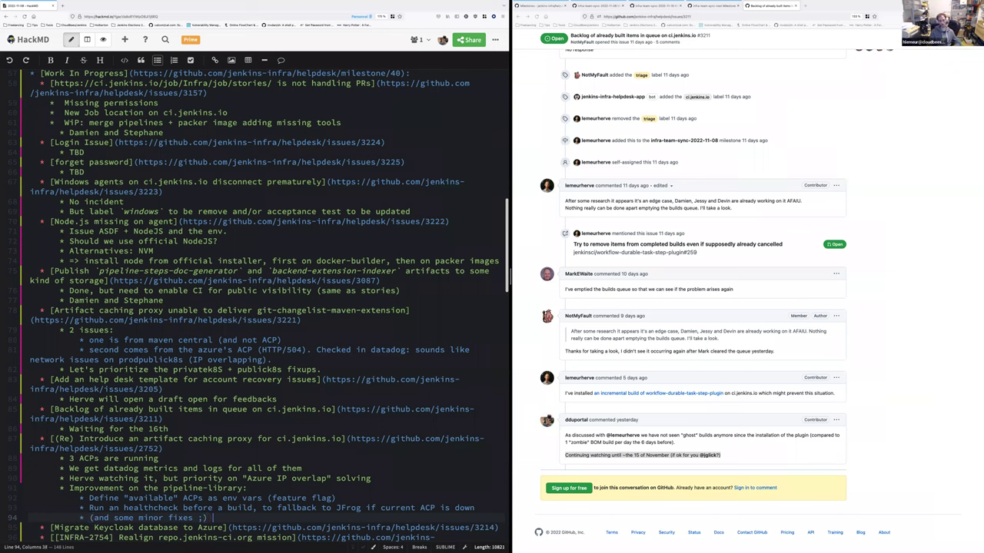
pyautogui.write(' )')
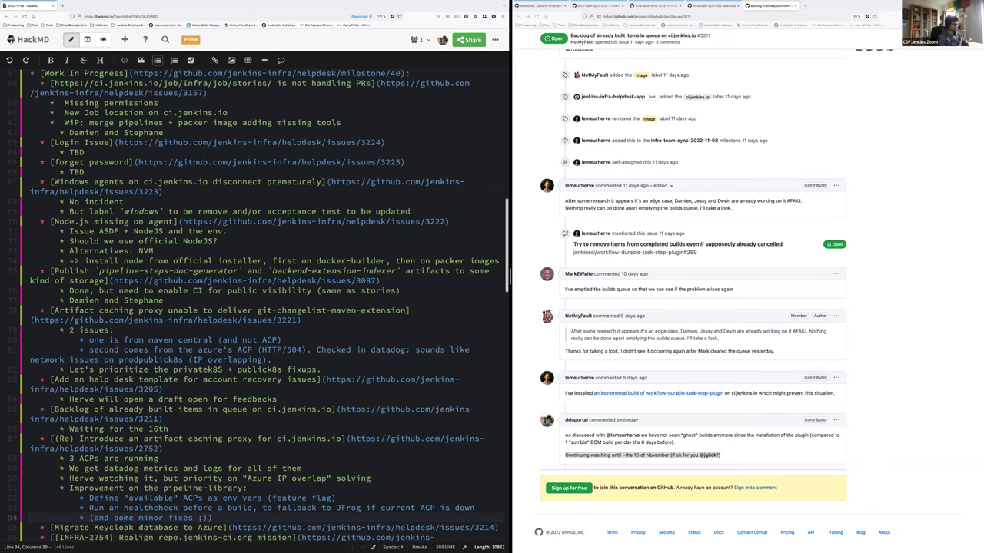
pyautogui.press('Down')
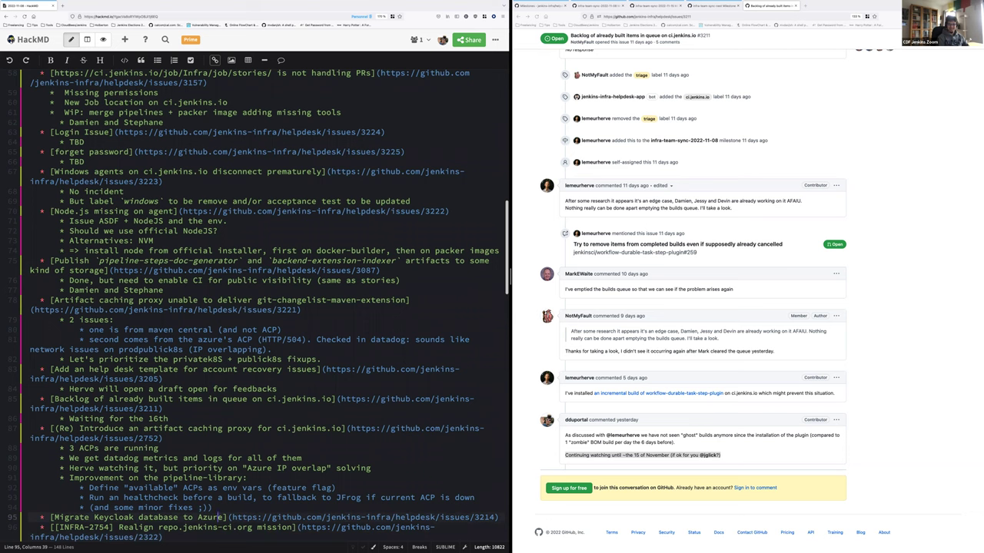
# Add a 'WIP: initial backup/restore' bullet under the Keycloak migration item
pyautogui.press('End')
pyautogui.press('Return')
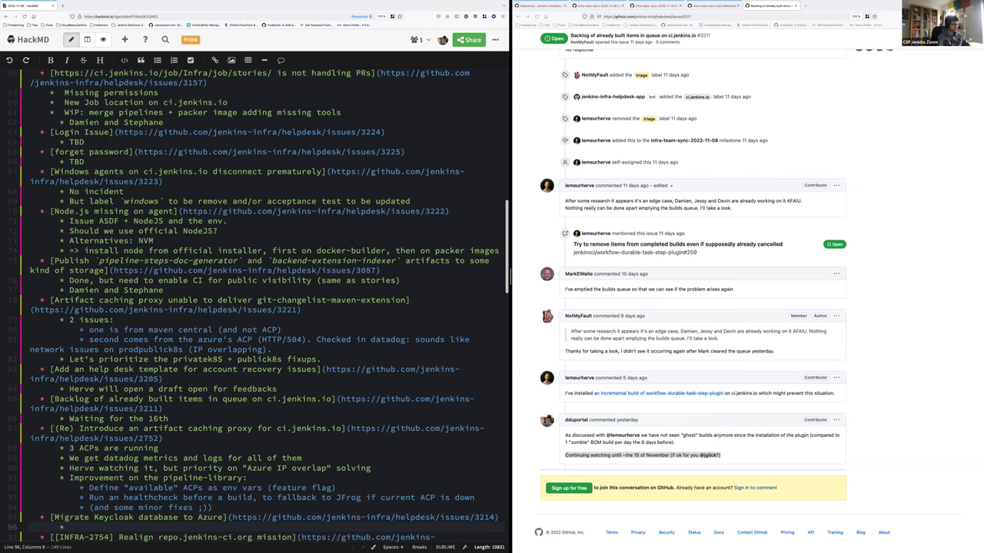
pyautogui.scroll(-8, 254, 304)
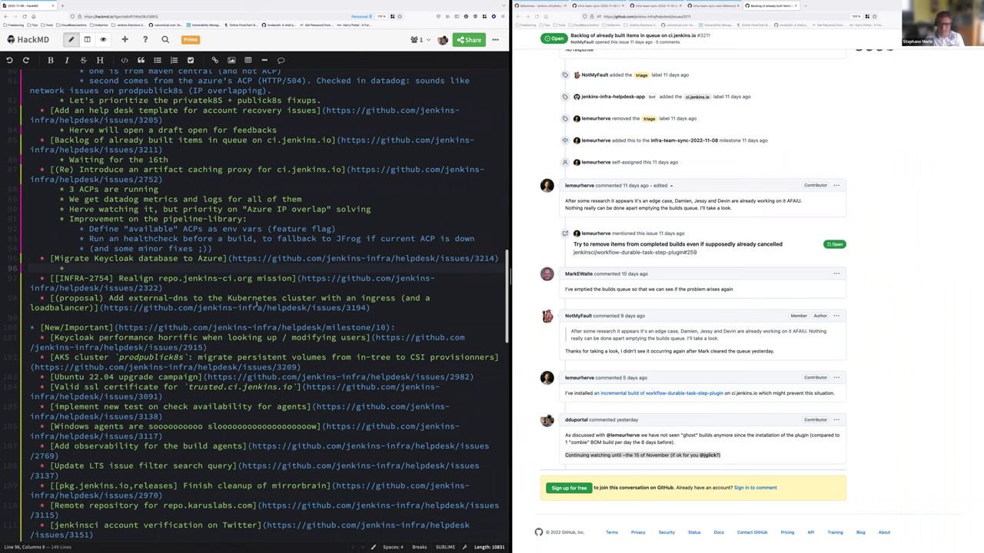
pyautogui.write('WIP: backup/')
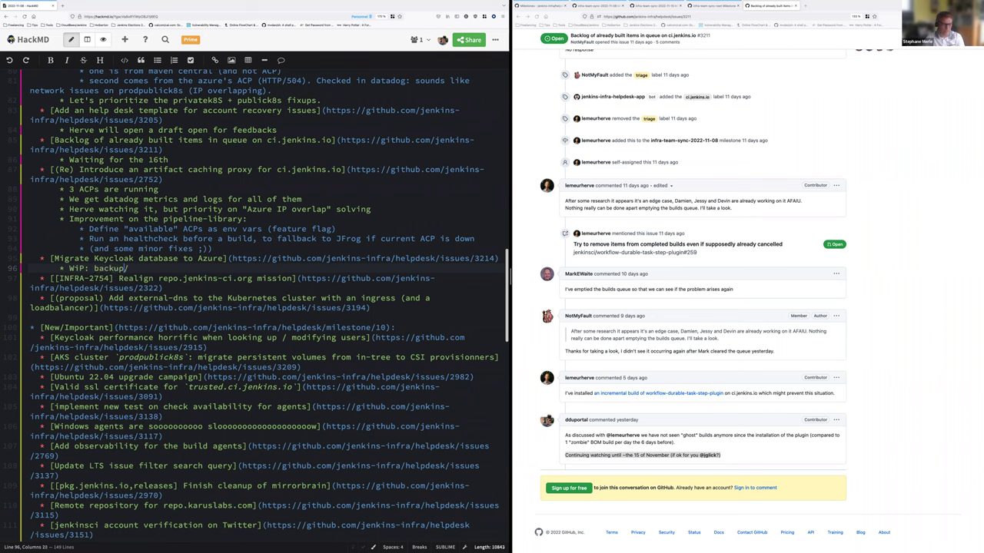
pyautogui.write('initial')
pyautogui.press('End')
pyautogui.write('resore')
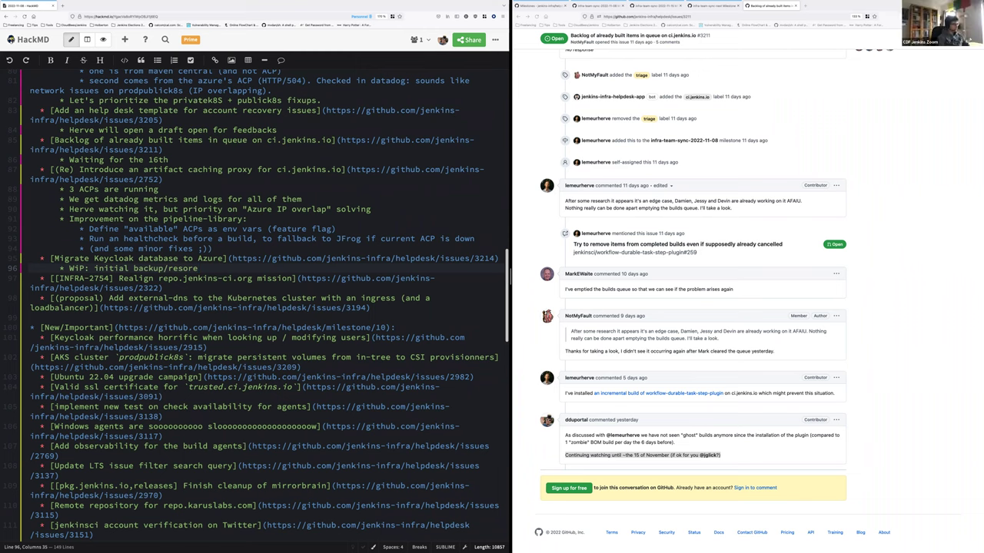
pyautogui.write('t')
# Insert 'New database created in Azure (on the current "public" postgres instance)' above the WIP note
pyautogui.press('Home')
pyautogui.press('Return')
pyautogui.press('Up')
pyautogui.write('* ')
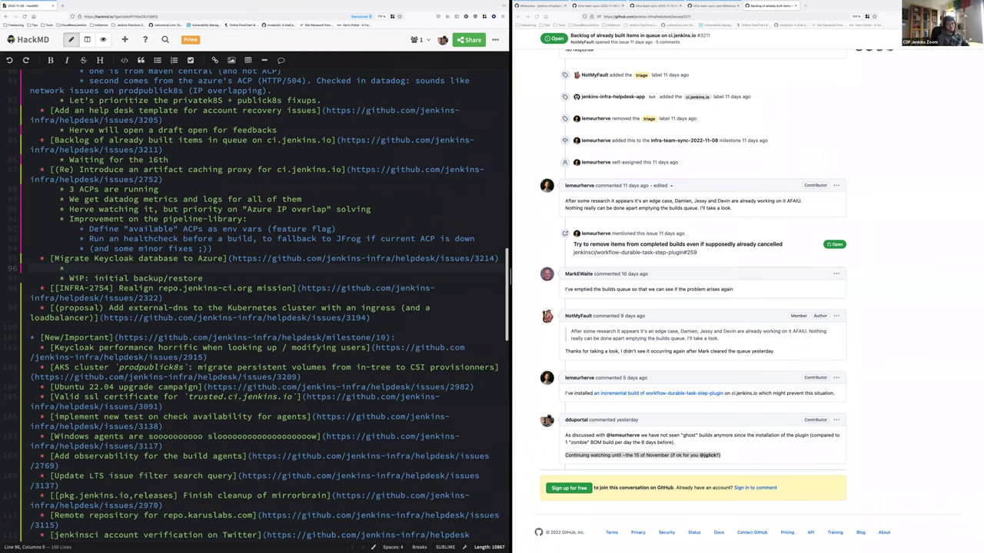
pyautogui.write('New database')
pyautogui.write(' created in ')
pyautogui.write('Azure (')
pyautogui.write('on the ')
pyautogui.write('current "public')
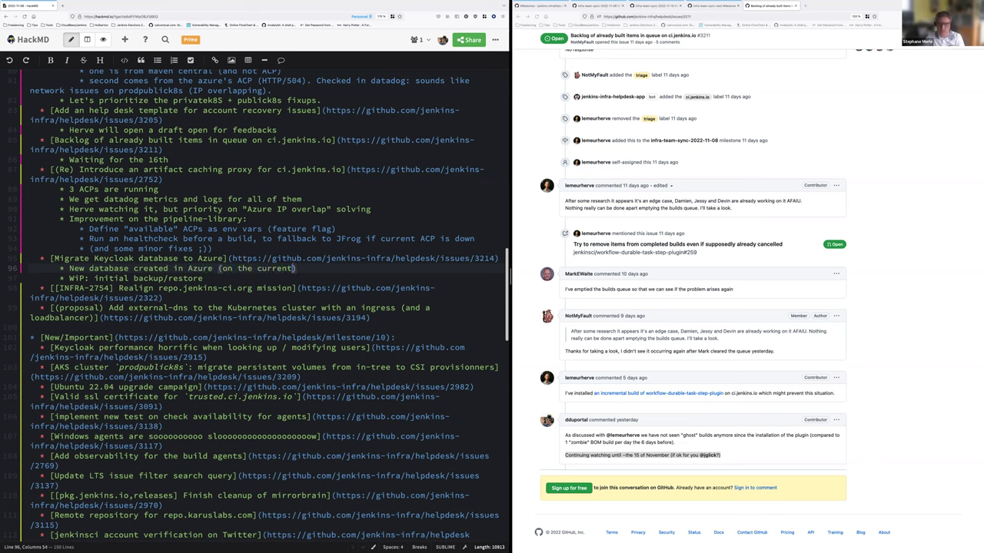
pyautogui.write('" postgres instance')
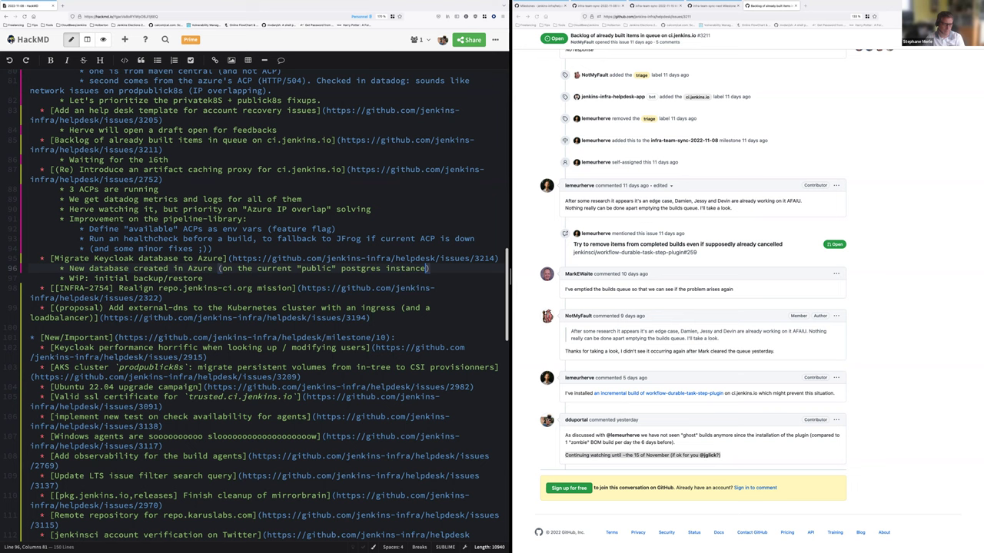
pyautogui.press('Down')
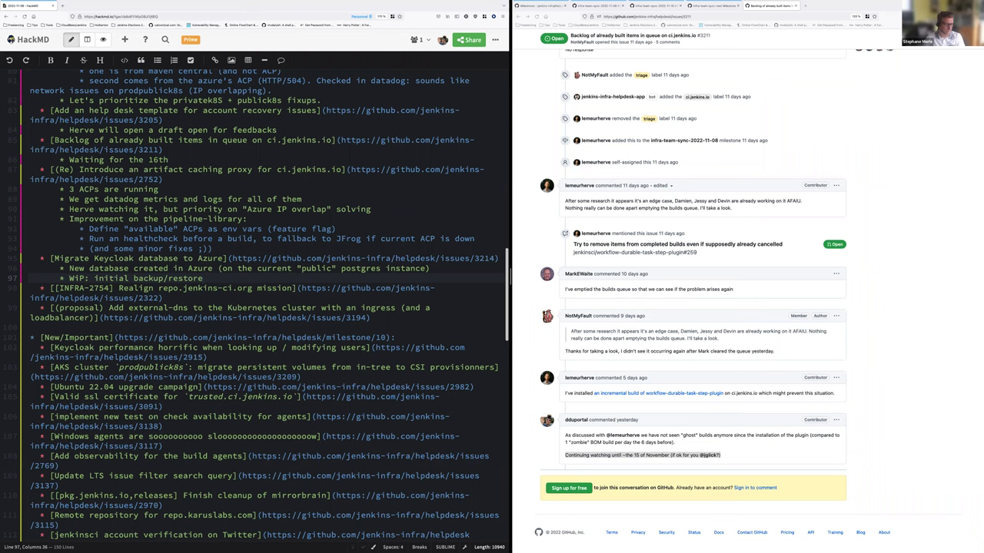
pyautogui.click(163, 297)
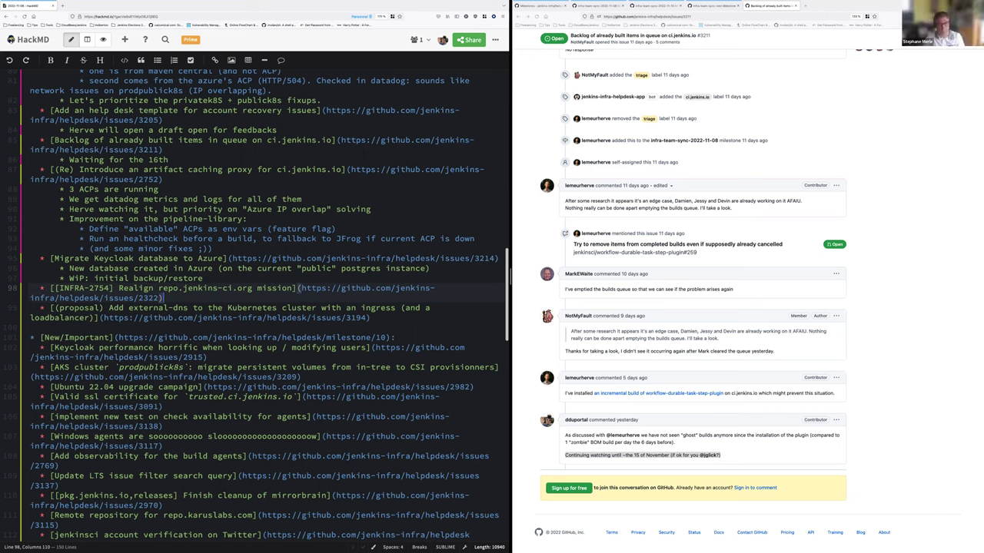
pyautogui.click(203, 278)
pyautogui.click(162, 297)
# Add the sub-bullet 'Migration to be defined, old instance to be kept' under the Realign repo.jenkins-ci.org item
pyautogui.press('Return')
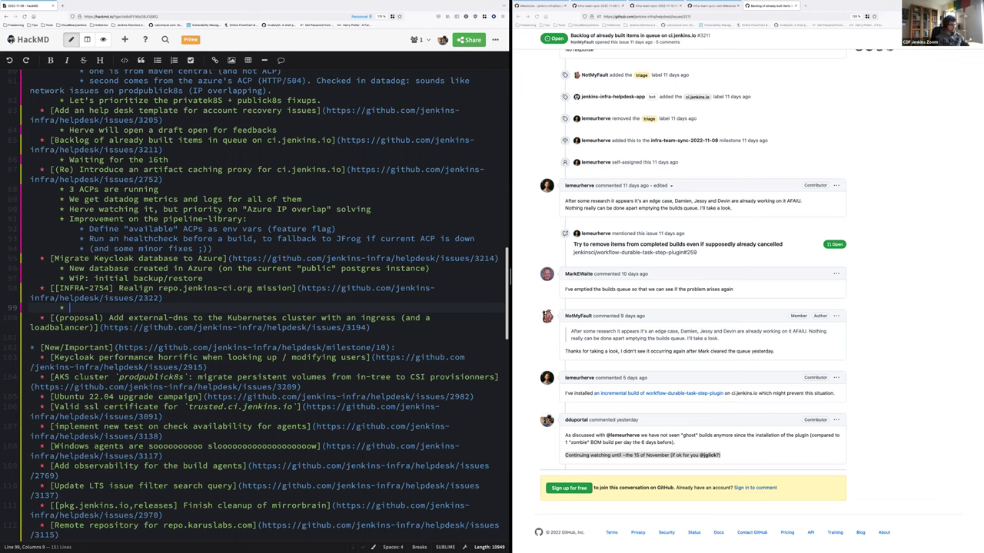
pyautogui.write('Migr')
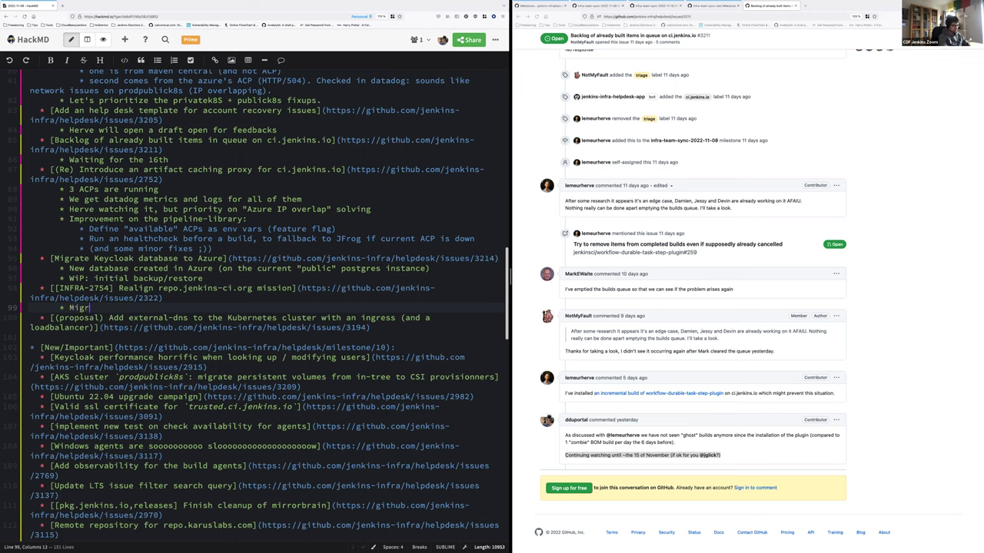
pyautogui.write('ation to be defined,')
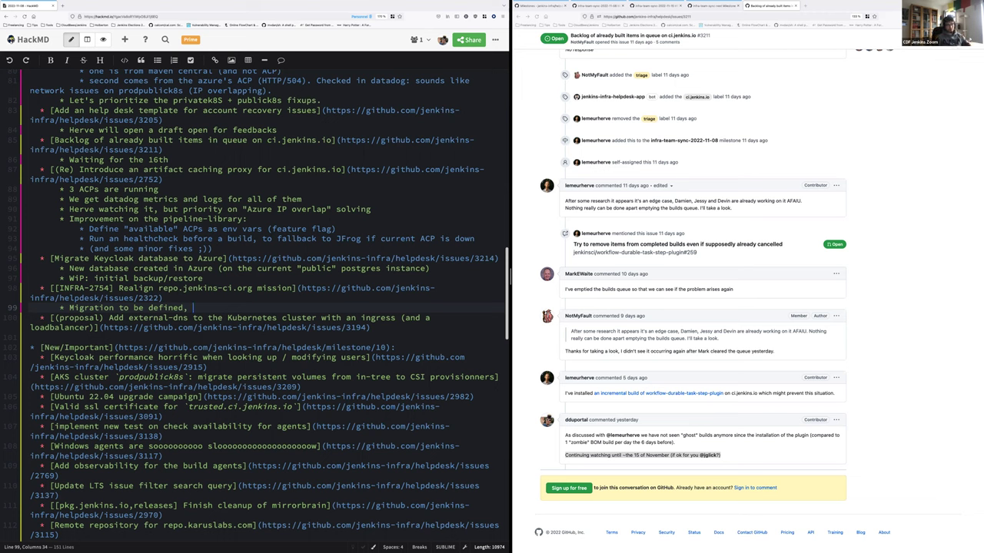
pyautogui.write('old i')
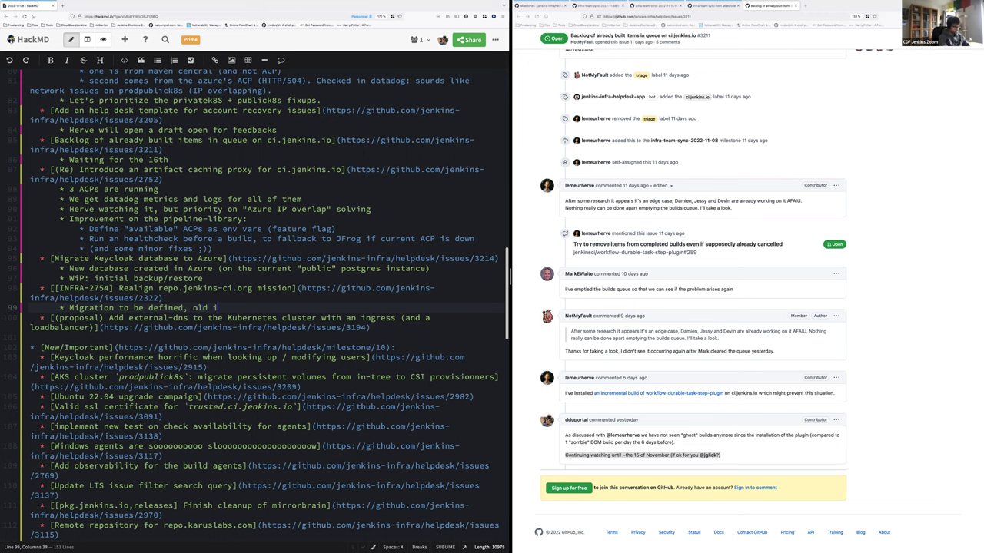
pyautogui.write('nstance to be kept')
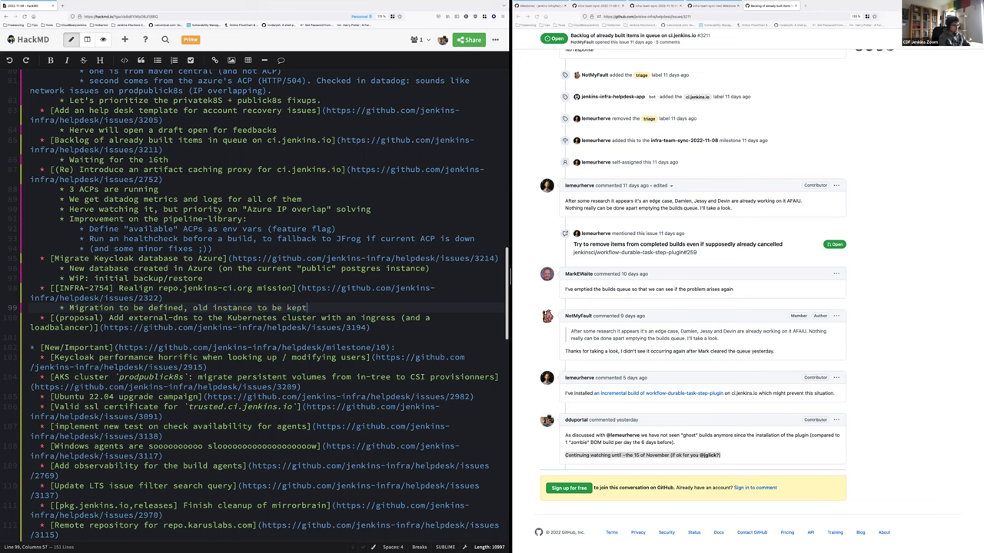
pyautogui.press('Return')
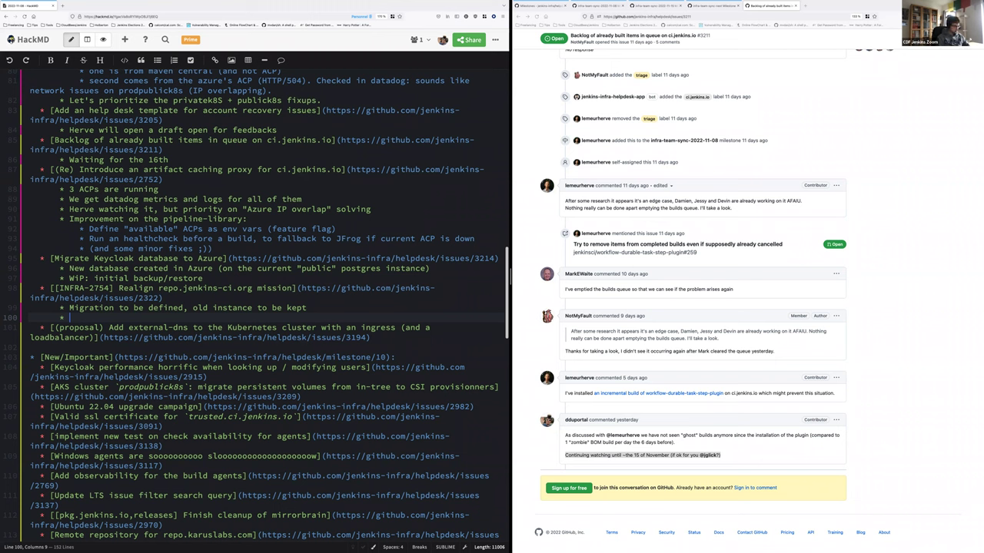
# Add a 'Bandwidth decrease:' sub-note assigning two team members to write and hack to find a proper path
pyautogui.write('Mark and Dam')
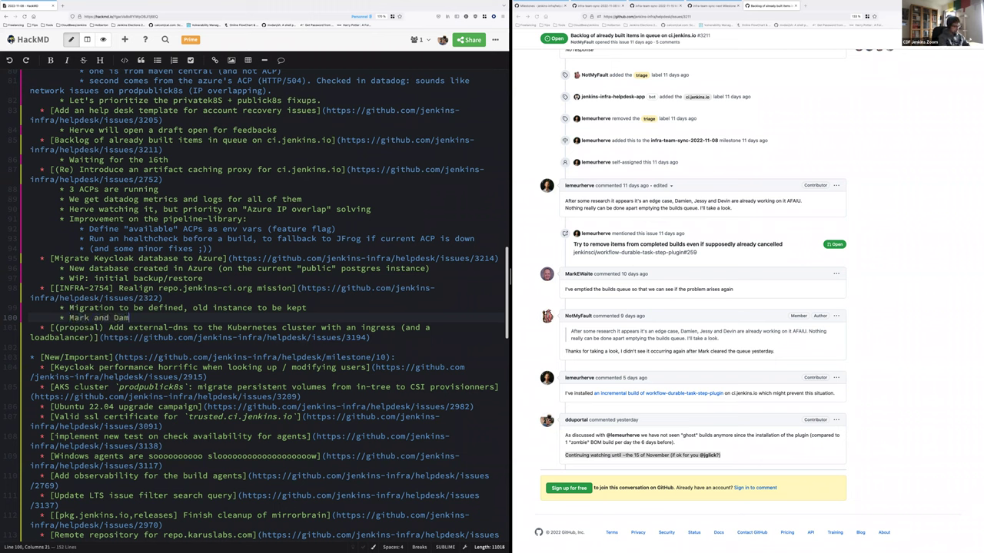
pyautogui.write('ien to write and hack to find')
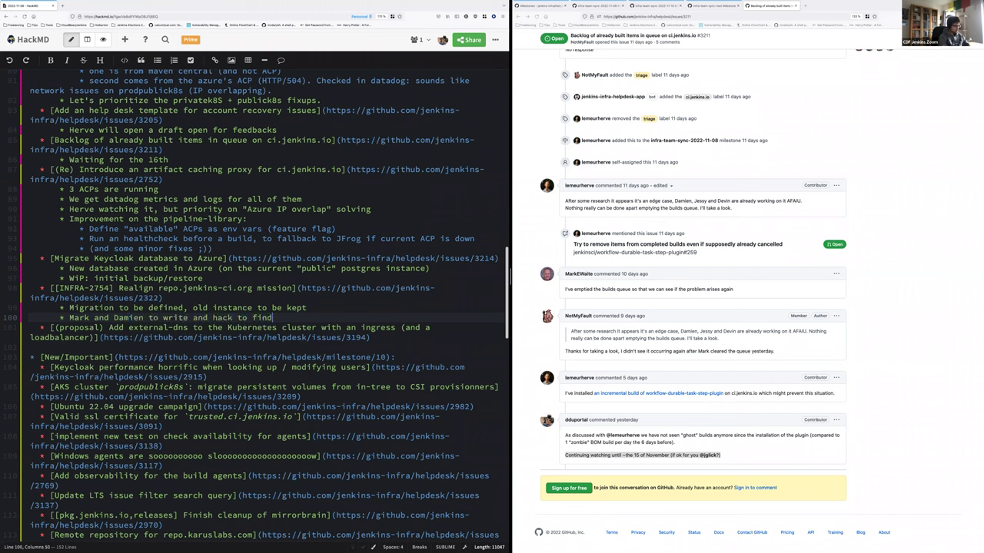
pyautogui.write(' a proper path')
pyautogui.click(65, 318)
pyautogui.write('Bandwidth decre')
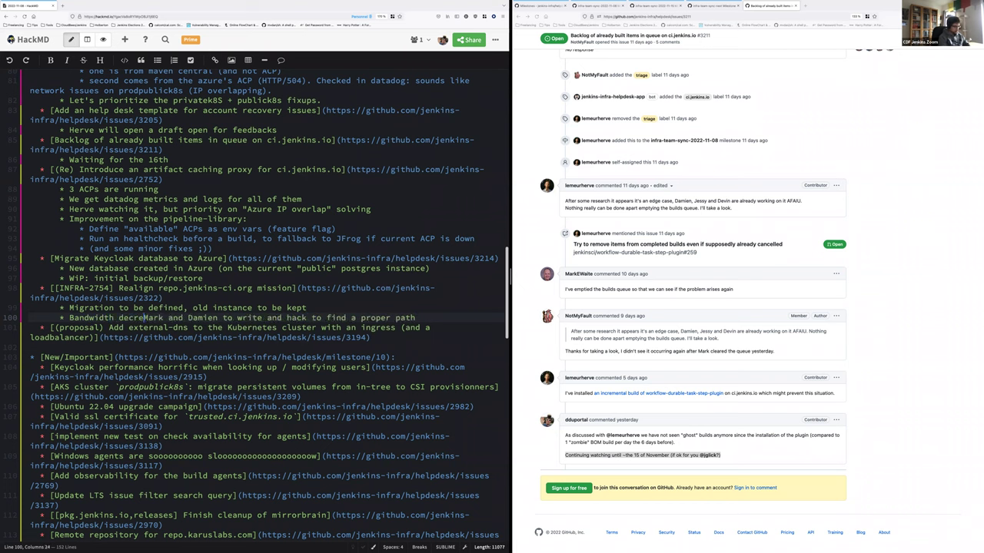
pyautogui.write('ase:')
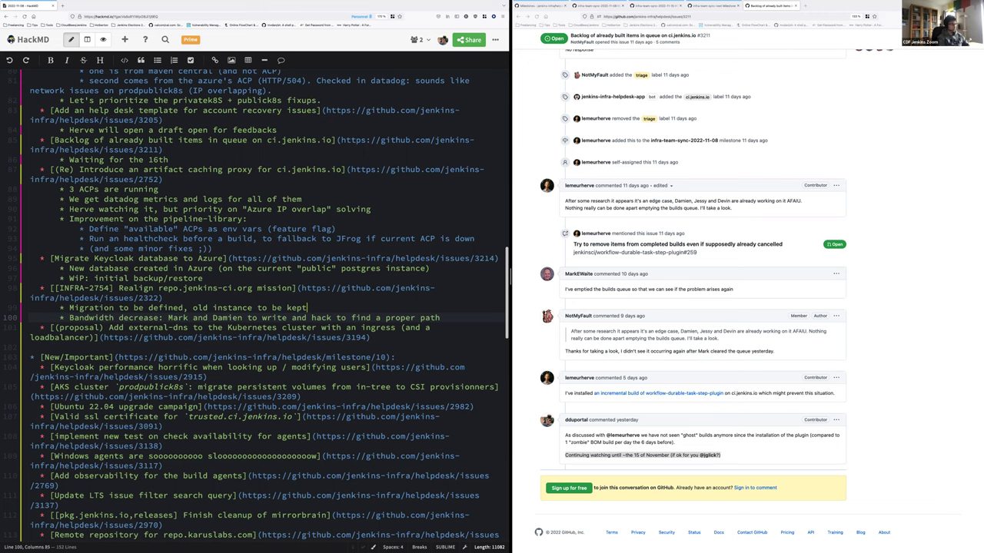
# Add the sub-bullet 'Work on HA LDAP (at least read-only replica)'
pyautogui.press('Return')
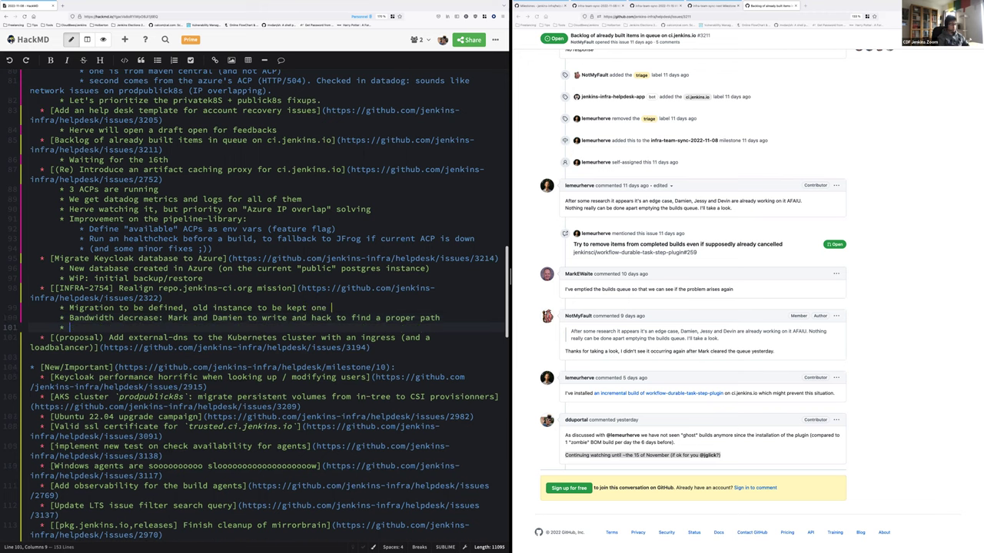
pyautogui.write('Work on HA LDAP (at least read')
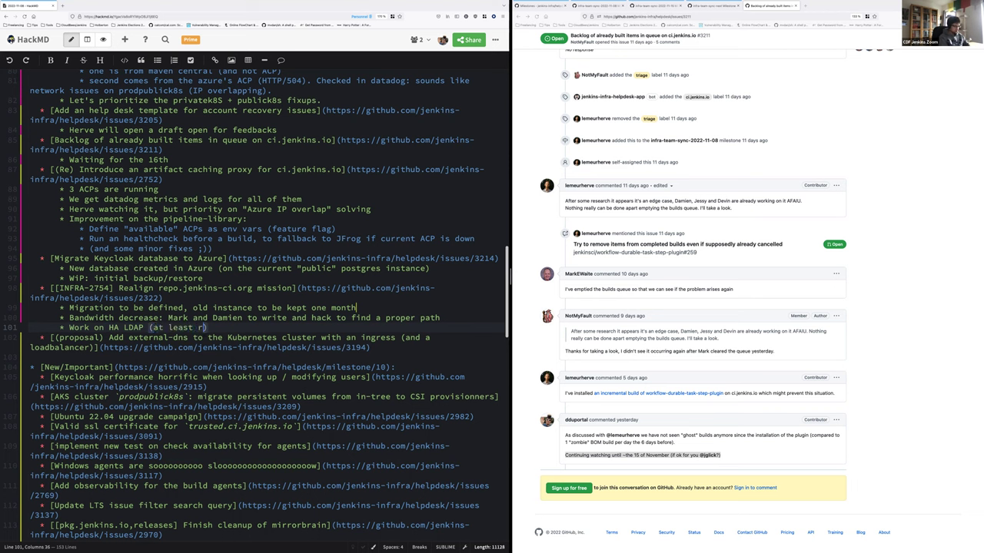
pyautogui.write('-only replica')
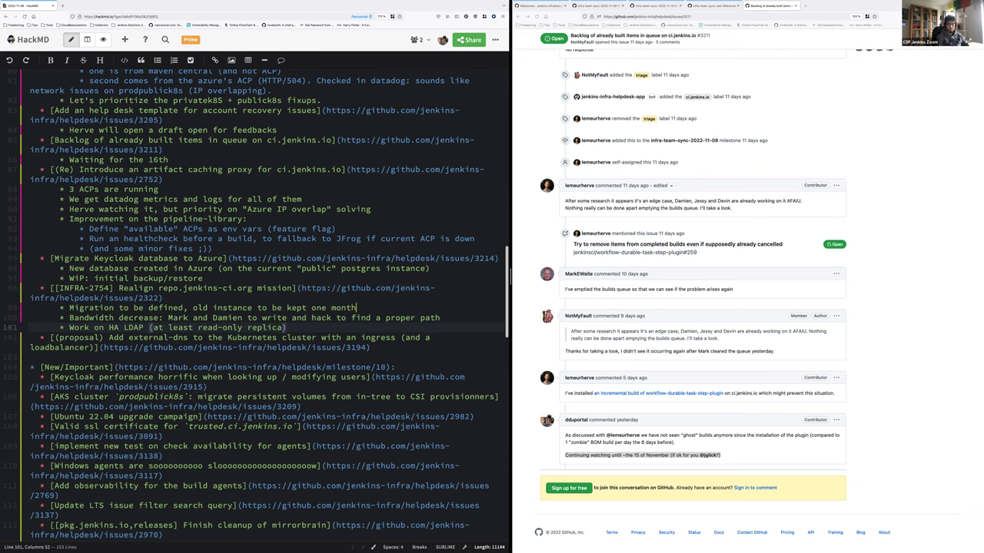
pyautogui.write(')')
# Mark the HA LDAP work 'to be started' and add 'Go back to the backlog' under the external-dns proposal
pyautogui.write('to be started')
pyautogui.click(372, 348)
pyautogui.press('Return')
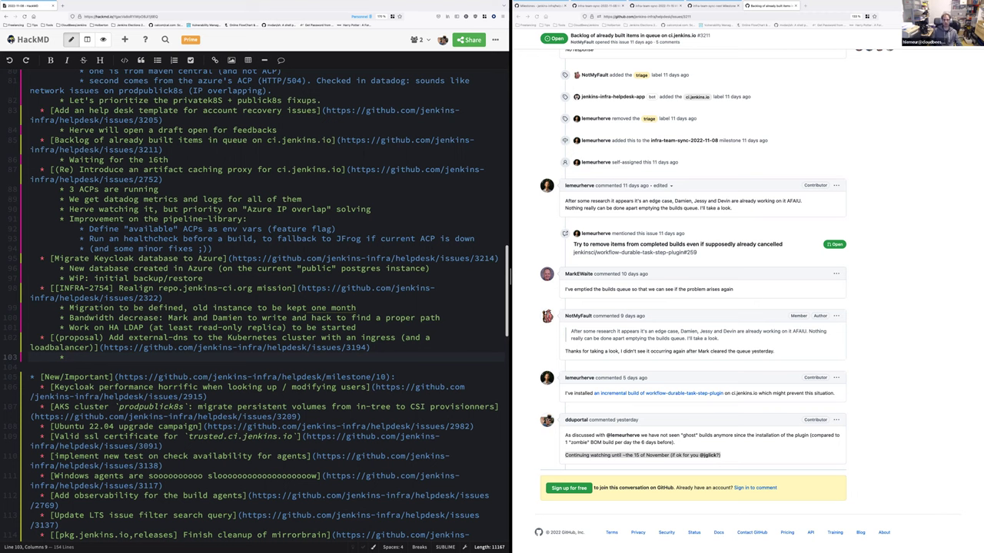
pyautogui.write('Go back to the backlog')
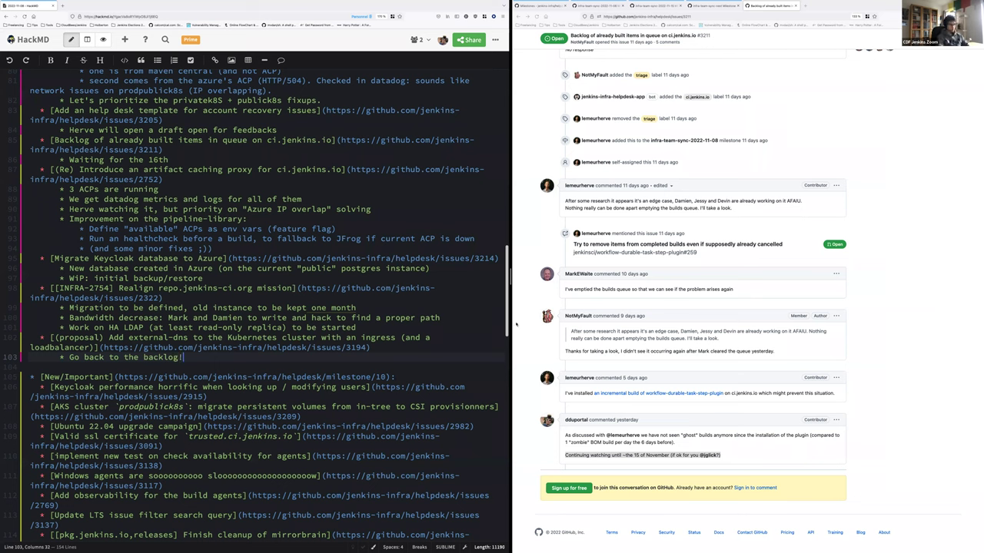
pyautogui.click(747, 42)
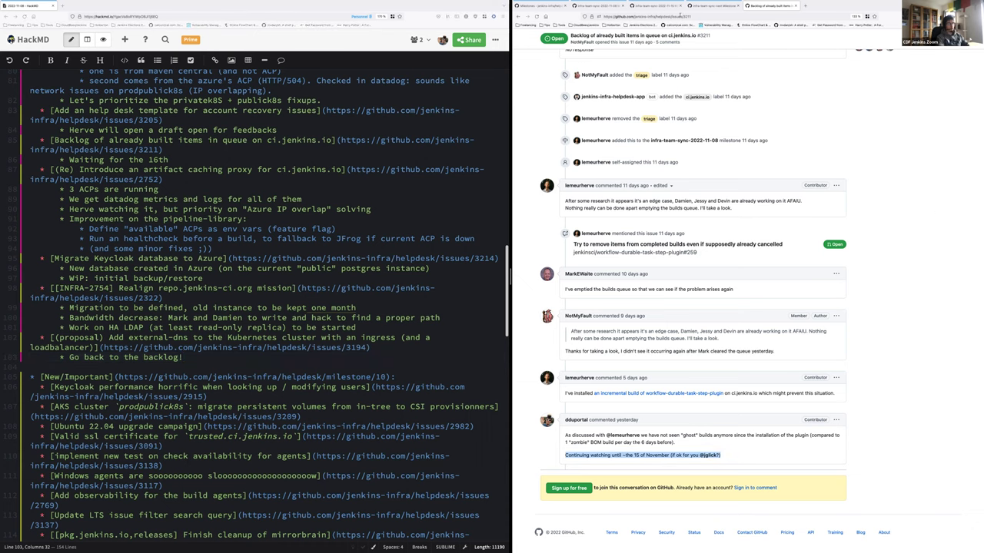
# Open the infra-team-sync-2022-11-15 milestone and the repository's issue list in a new tab
pyautogui.click(680, 15)
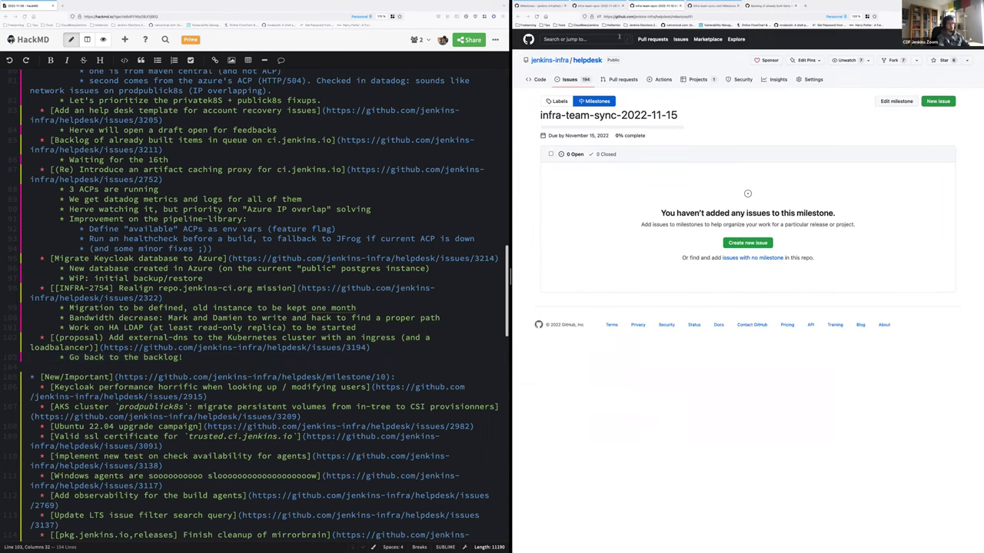
pyautogui.rightClick(561, 77)
pyautogui.click(607, 80)
pyautogui.click(711, 6)
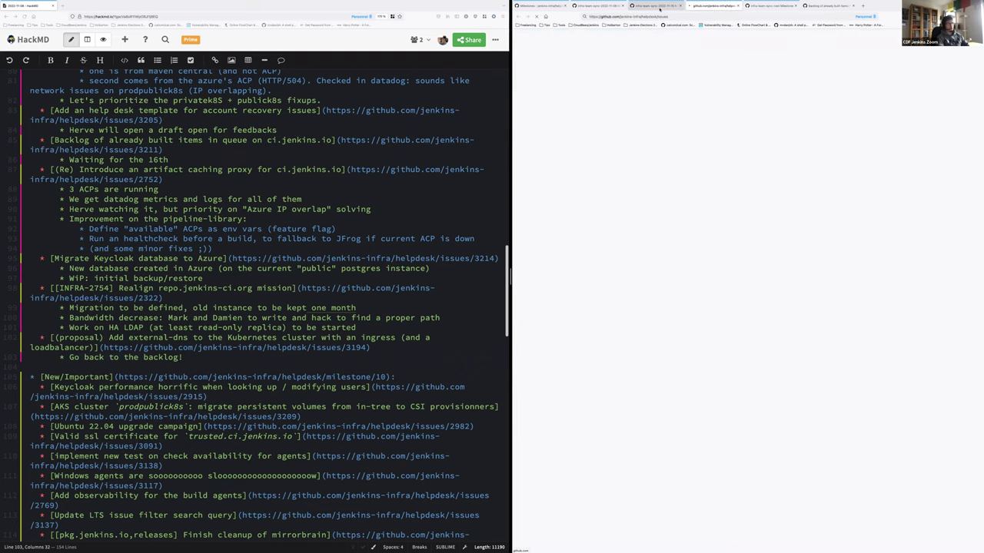
pyautogui.click(183, 357)
pyautogui.scroll(-1, 86, 377)
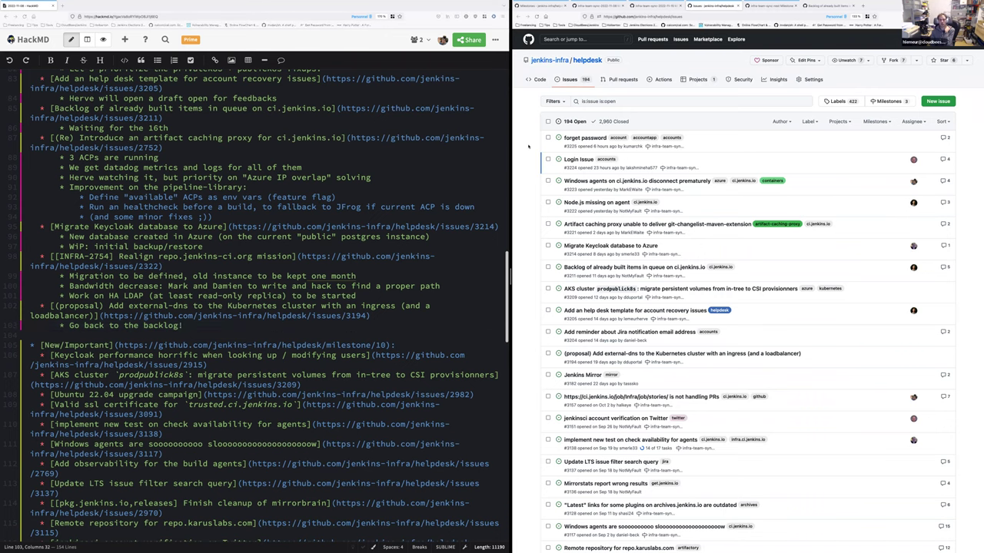
pyautogui.scroll(-1, 528, 146)
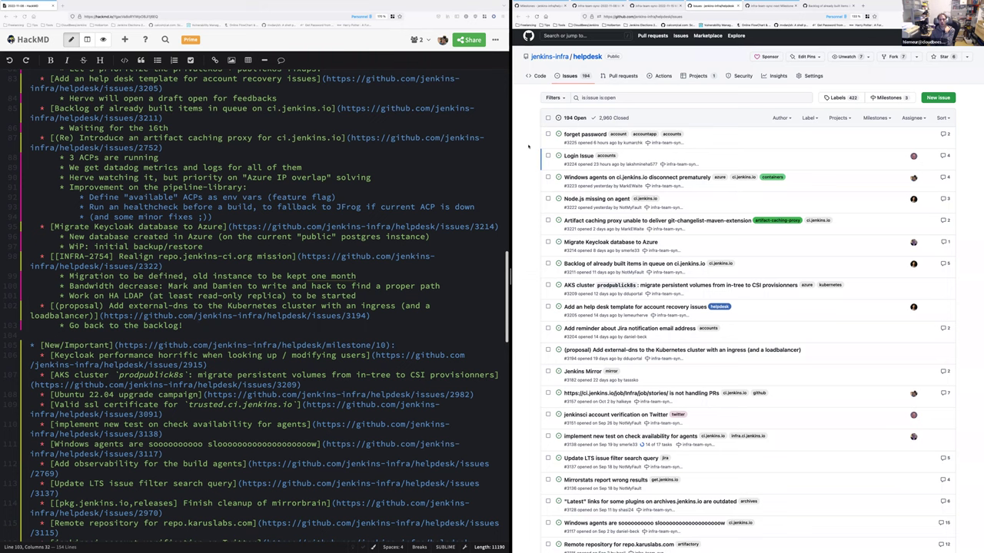
# Search issues for privatek8s, open #2844 'AKS: add cluster privatek8s' and copy its URL
pyautogui.hotkey('ctrl', 'f')
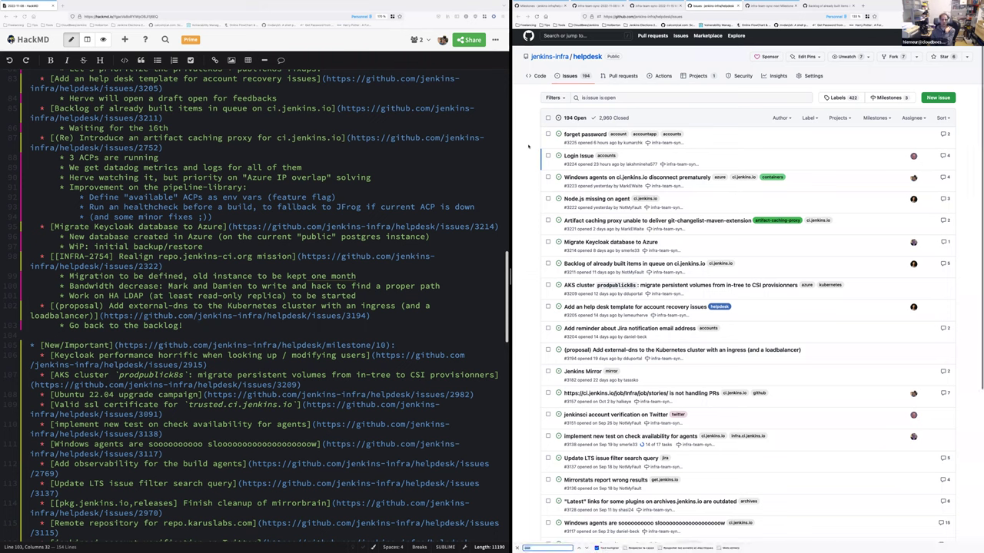
pyautogui.click(631, 100)
pyautogui.write('private')
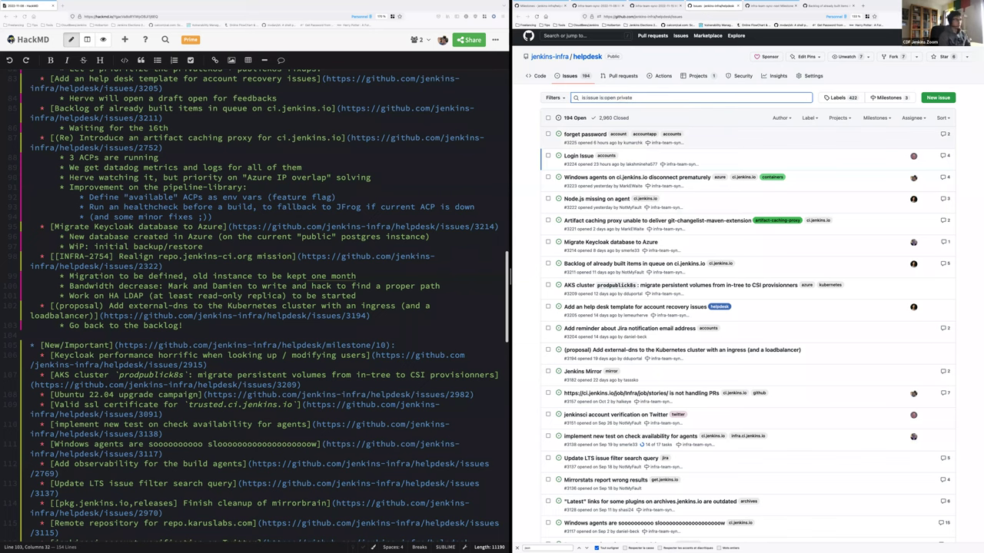
pyautogui.write('k8s')
pyautogui.press('Return')
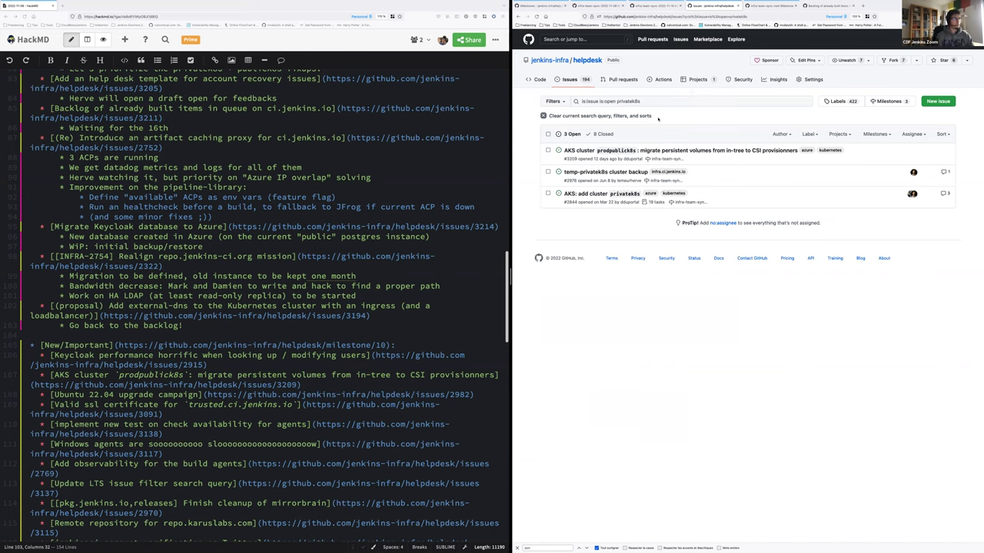
pyautogui.moveTo(647, 151)
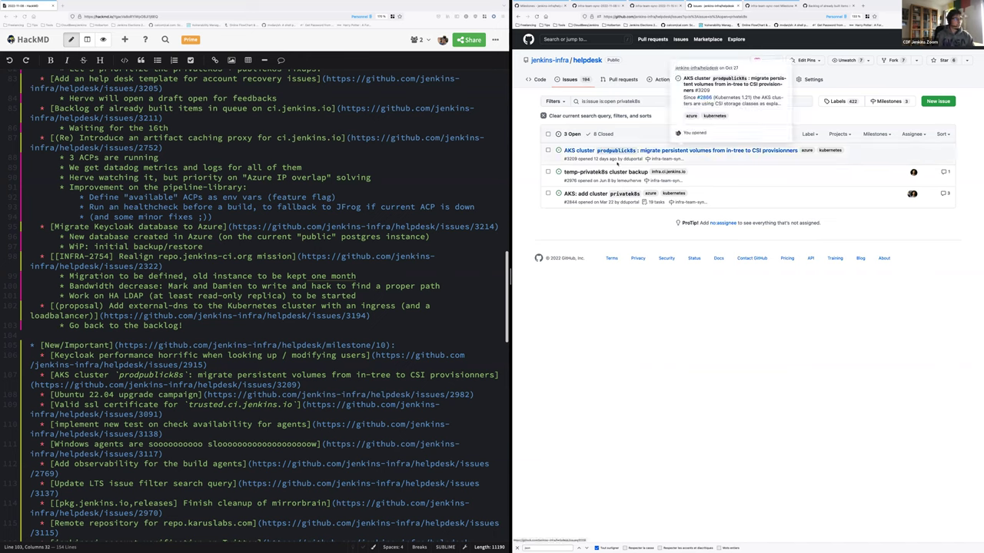
pyautogui.moveTo(603, 173)
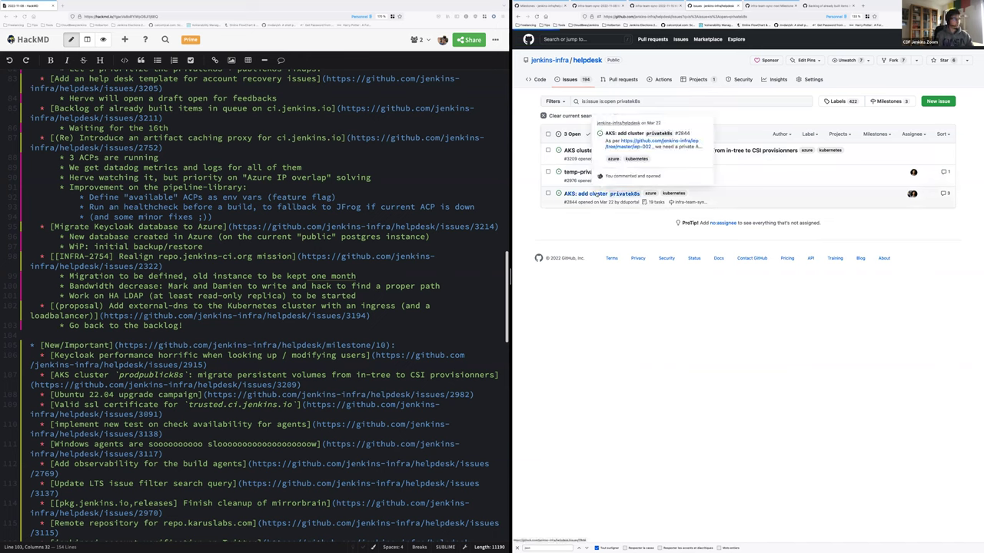
pyautogui.click(597, 194)
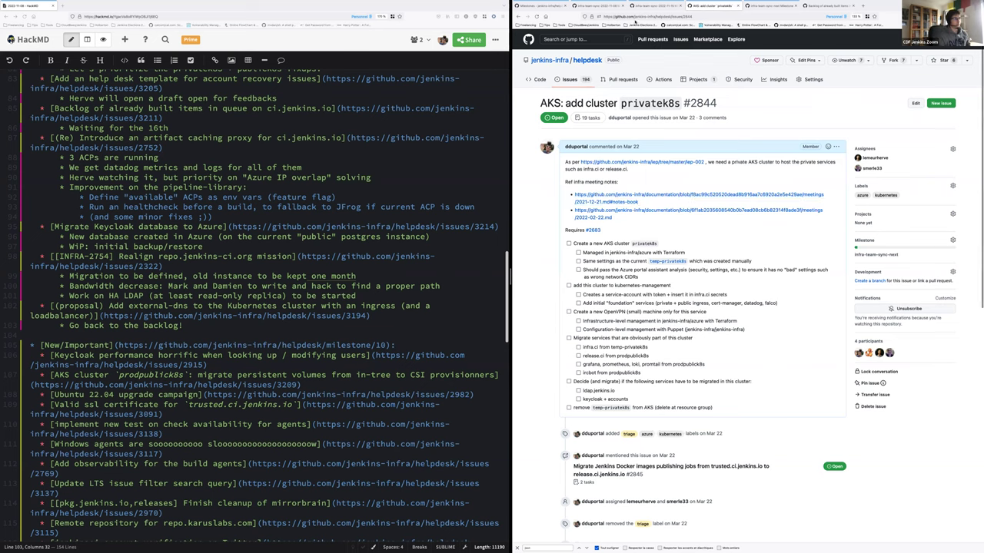
pyautogui.click(617, 16)
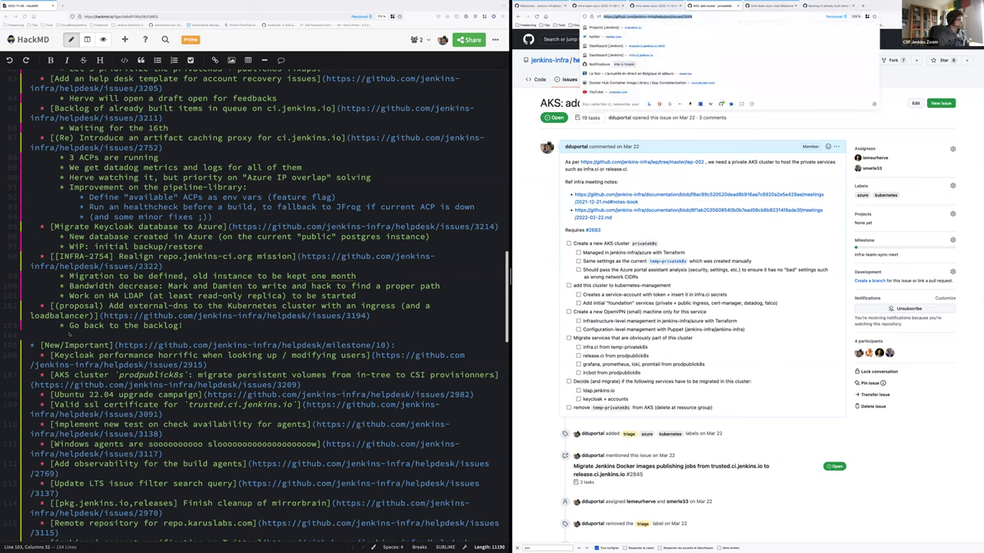
pyautogui.press('Escape')
pyautogui.click(188, 296)
pyautogui.press('Return')
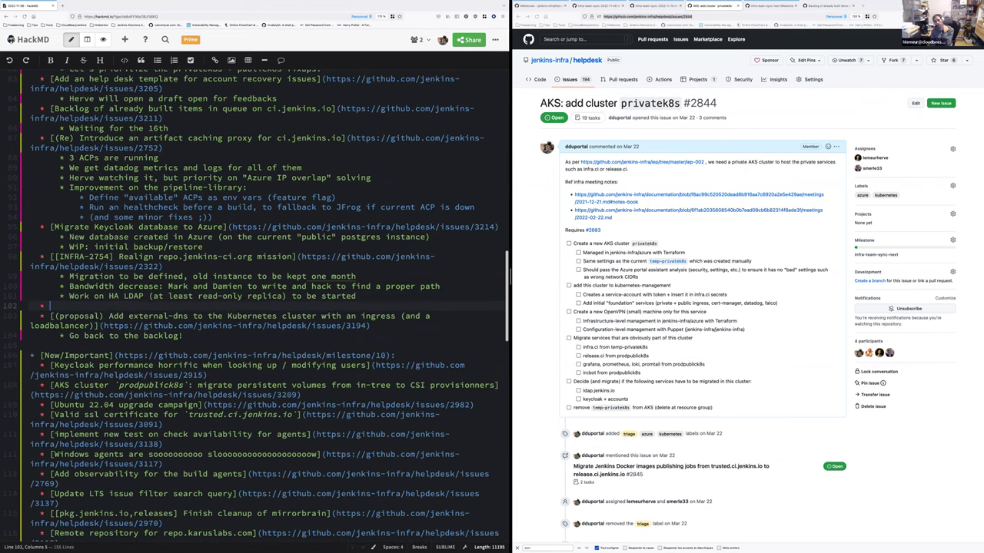
# Turn the pasted issue URL into a Markdown link titled 'AKS: add cluster privatek8s'
pyautogui.write('https://github.com/jenkins-infra/helpdesk/issues/2844')
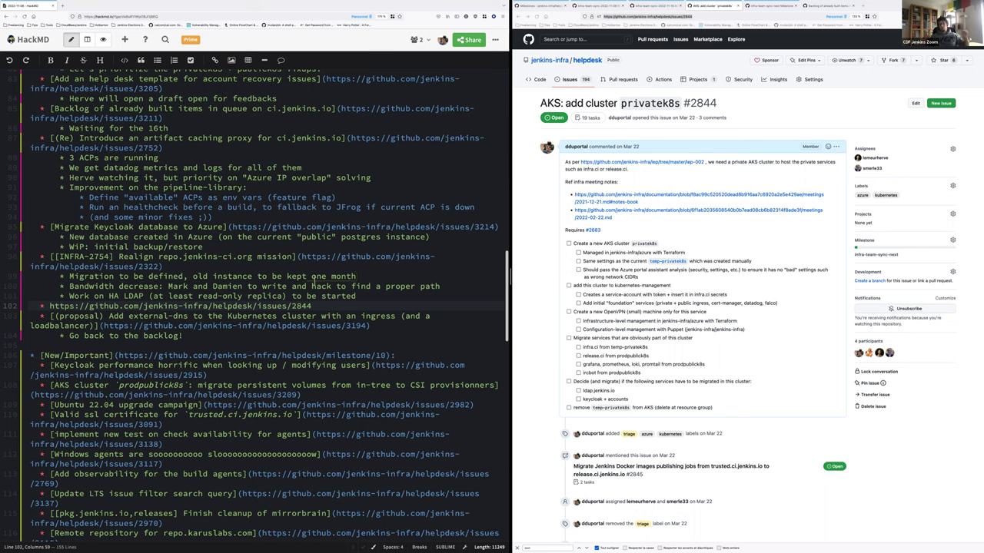
pyautogui.write('[](')
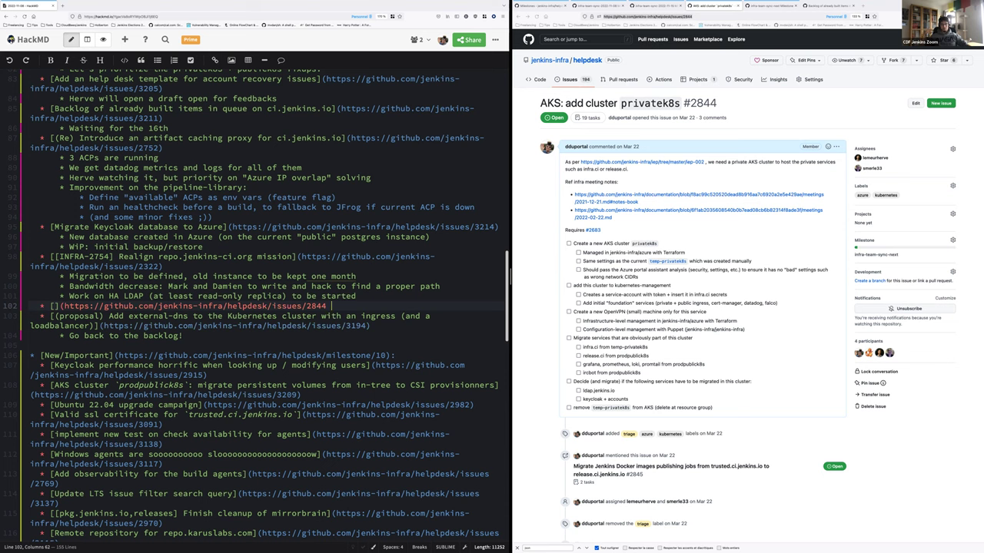
pyautogui.write(')')
pyautogui.press('BackSpace')
pyautogui.write('AKS: add cluster privatek8s')
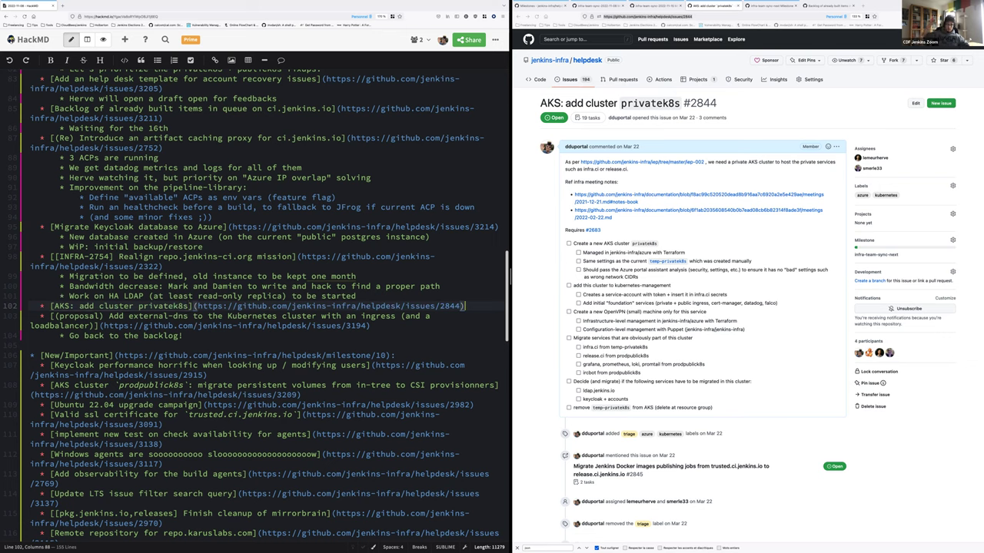
# Nest sub-steps: create a new cluster with terraform; migrate temp-privatek8s services to this new cluster
pyautogui.press('Return')
pyautogui.press('Tab')
pyautogui.write('Create a')
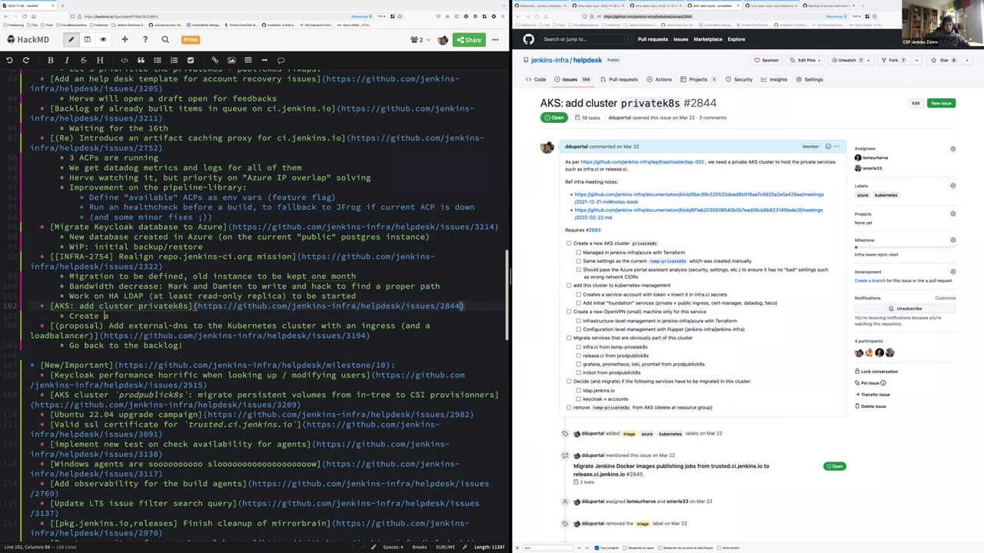
pyautogui.write(' new ')
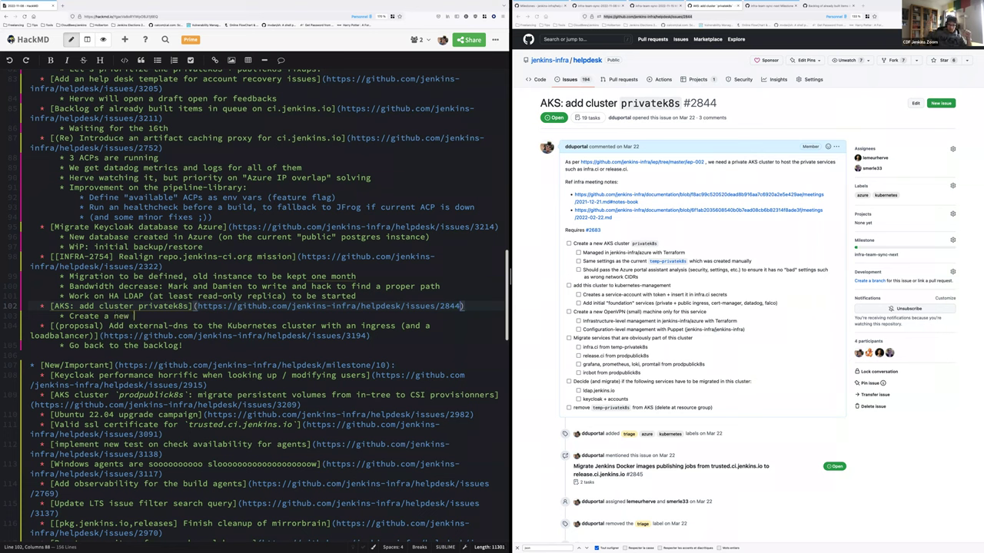
pyautogui.write('cluster with')
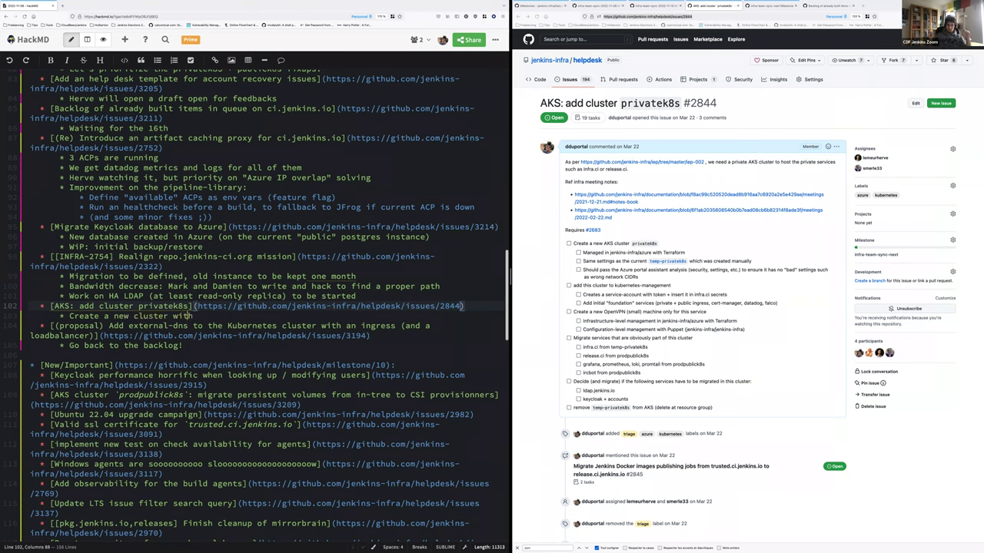
pyautogui.write(' terraform')
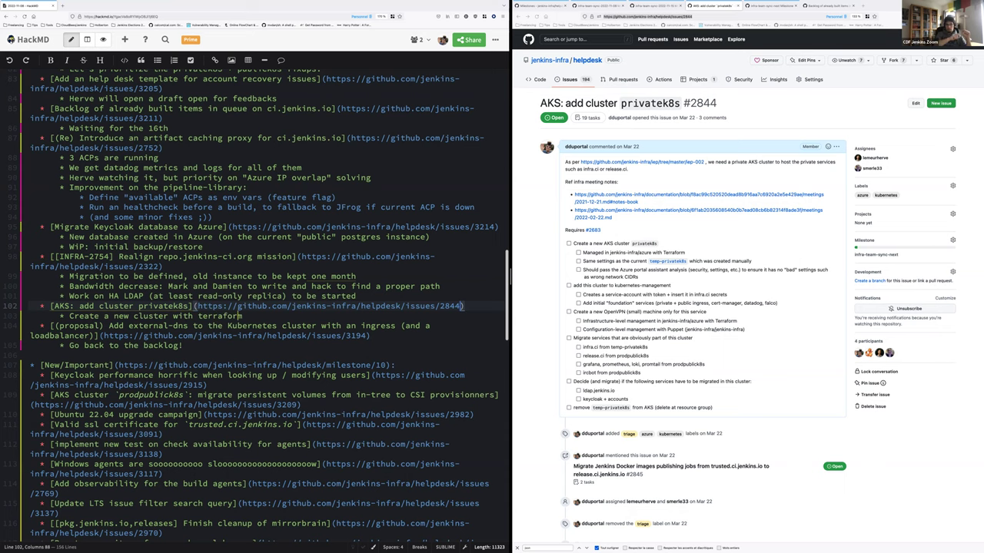
pyautogui.press('Return')
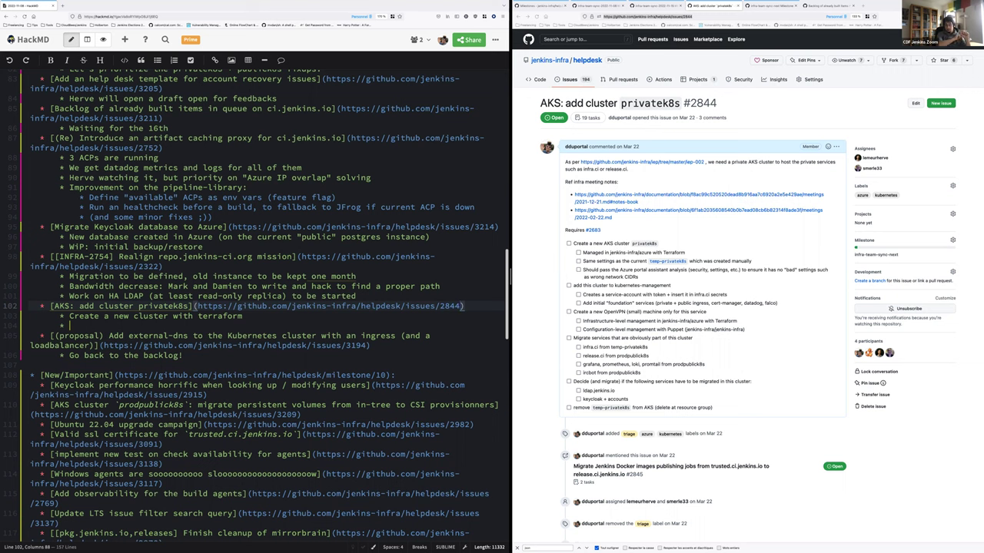
pyautogui.write('Migrate')
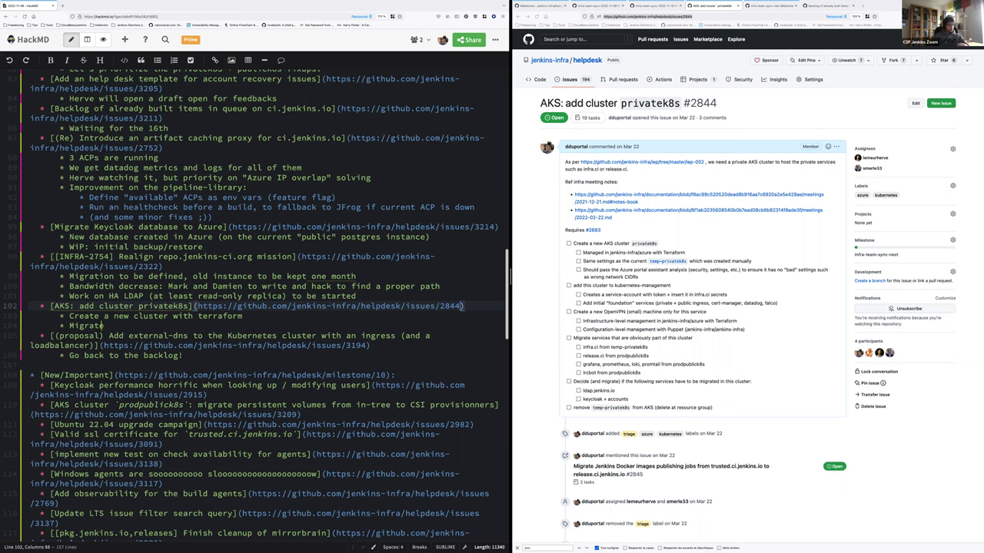
pyautogui.write(' temp-privatek8')
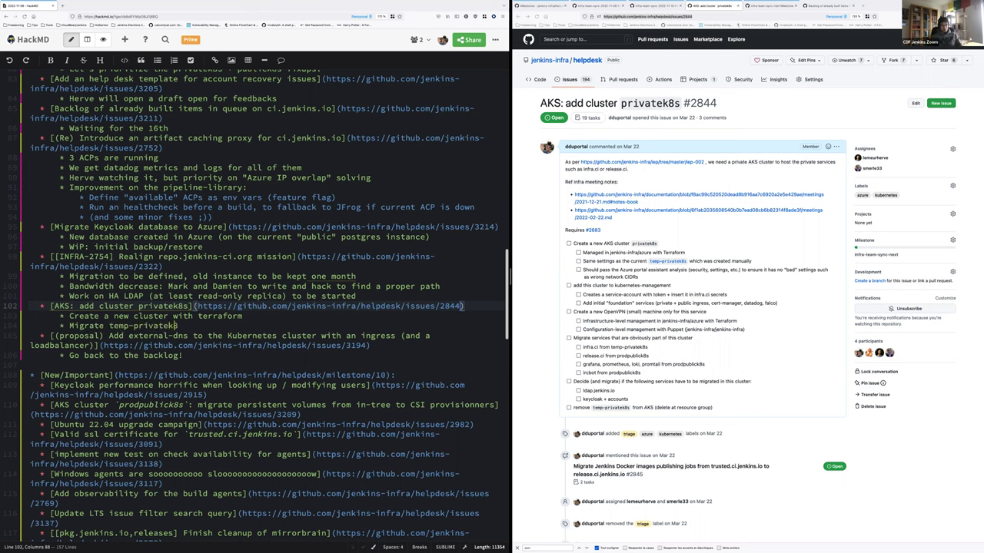
pyautogui.write('s')
pyautogui.press('Home')
pyautogui.press('Right')
pyautogui.press('Right')
pyautogui.press('Right')
pyautogui.press('Right')
pyautogui.press('Right')
pyautogui.press('Right')
pyautogui.press('Right')
pyautogui.press('Right')
pyautogui.press('Right')
pyautogui.press('Right')
pyautogui.write('services ')
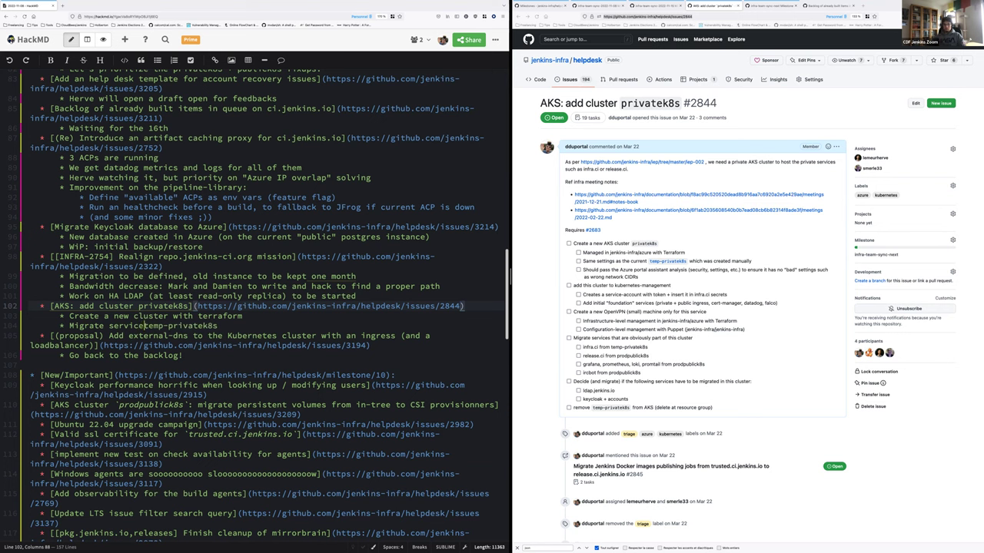
pyautogui.write('from')
pyautogui.press('End')
pyautogui.write('to this new cluster')
# Add migrating prodpublick8s services to the new private cluster, with a 'bots (only need egress)' sub-item
pyautogui.press('Return')
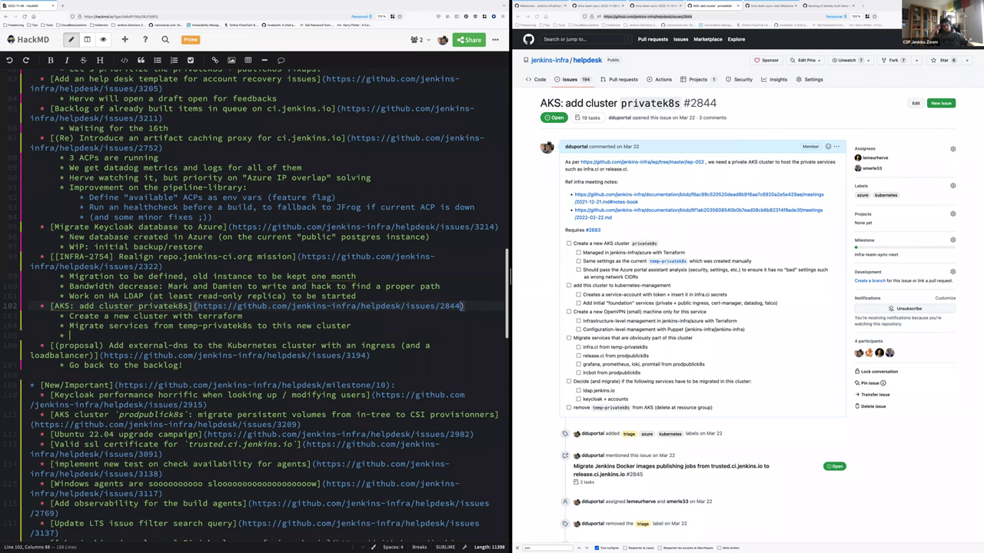
pyautogui.write('Migrate ')
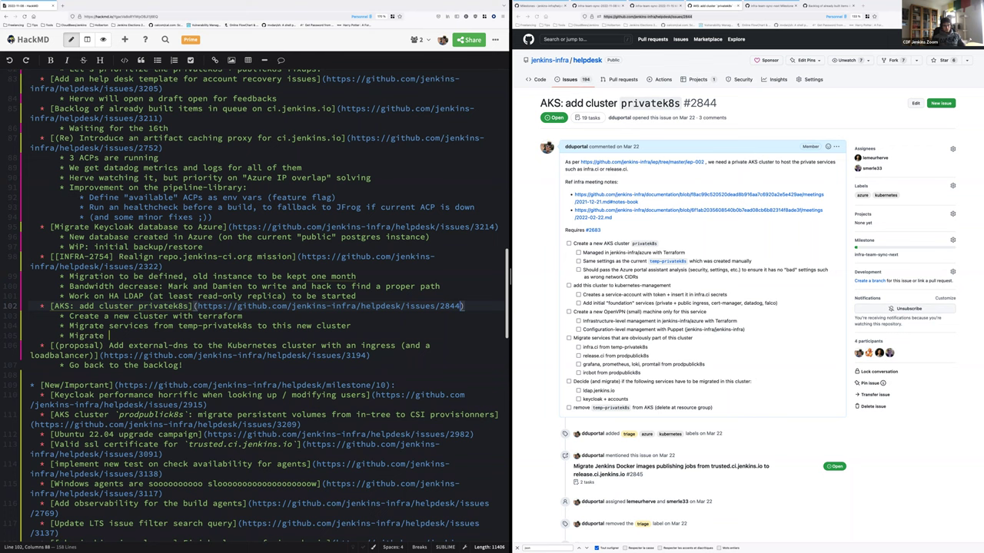
pyautogui.write('services ')
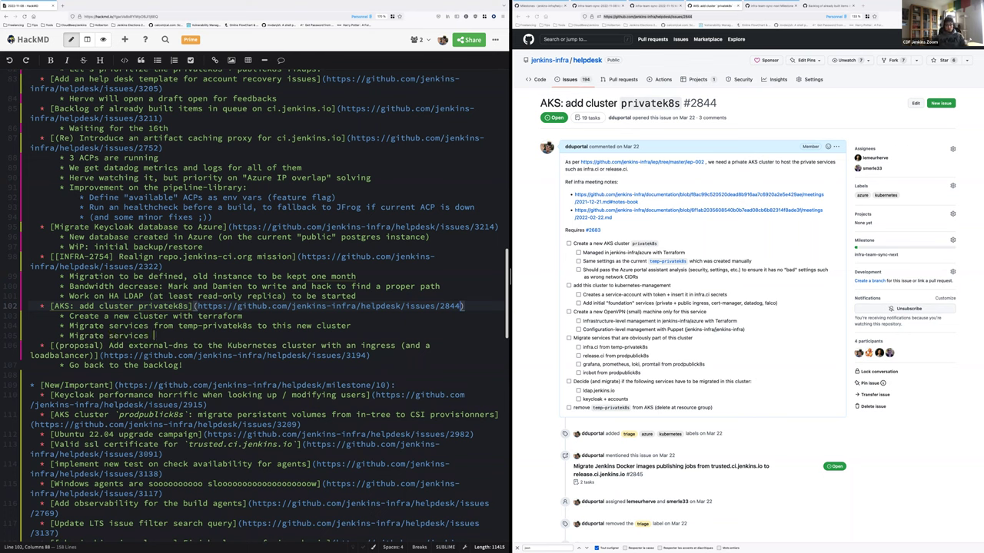
pyautogui.write('from prodpublick8s to t')
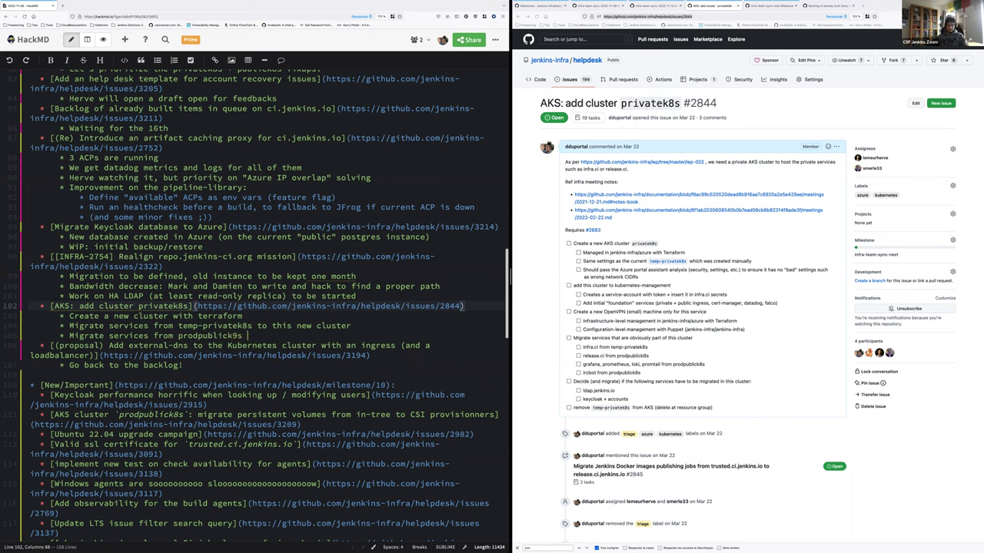
pyautogui.write('his ne')
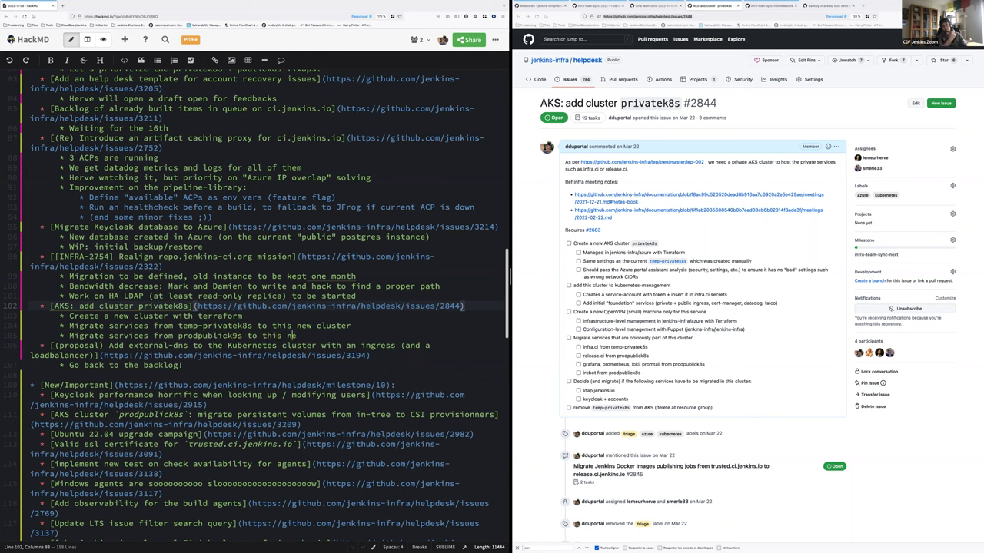
pyautogui.write('w private cluster')
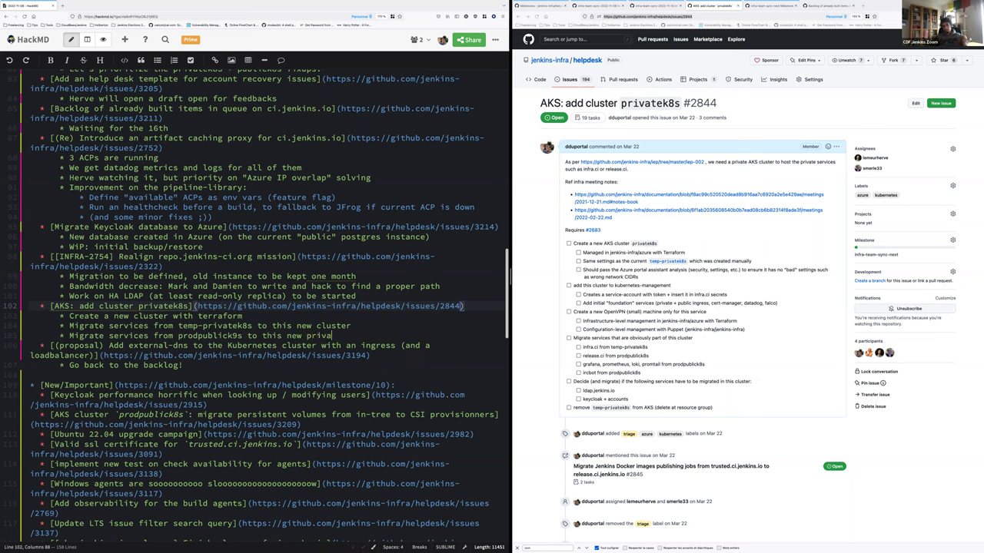
pyautogui.press('Return')
pyautogui.write('bots (')
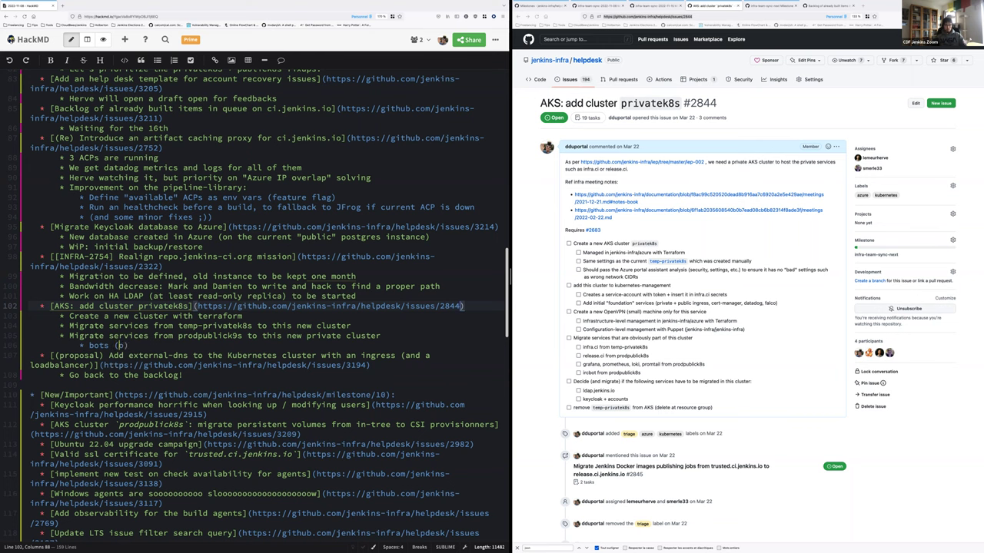
pyautogui.write('only need e')
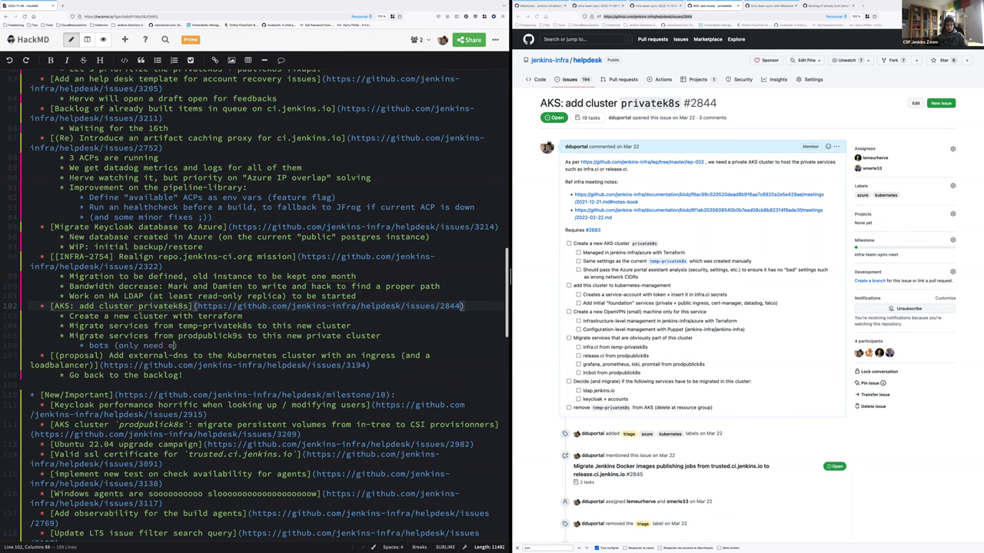
pyautogui.write('gress')
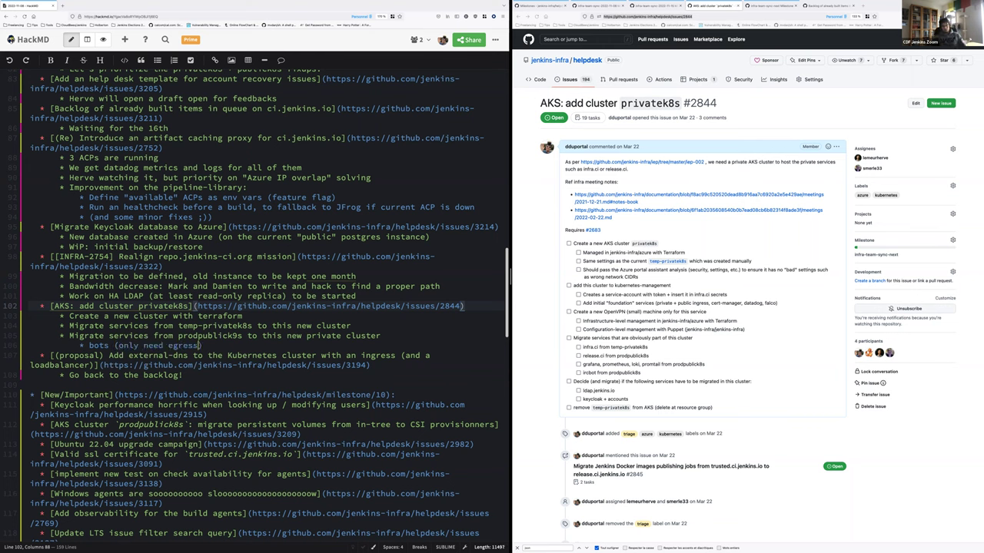
pyautogui.write(')')
pyautogui.click(243, 316)
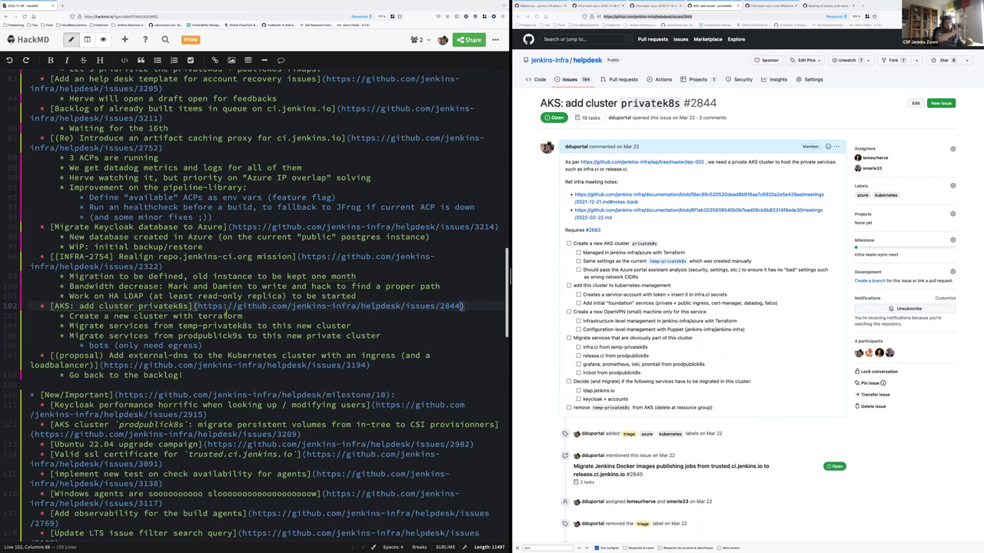
# Note 'using a managed identity instead of a service principal' for the new privatek8s cluster
pyautogui.write('`')
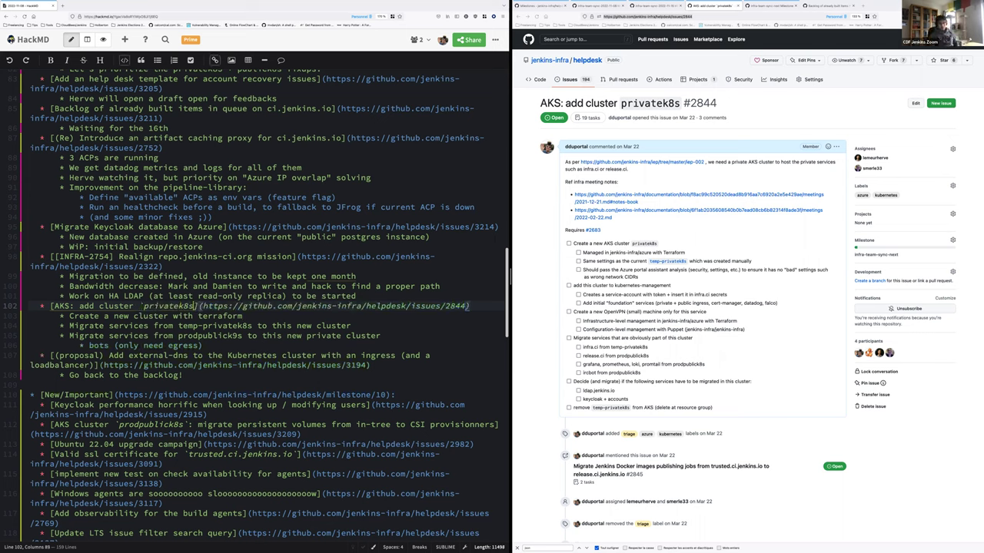
pyautogui.write('`')
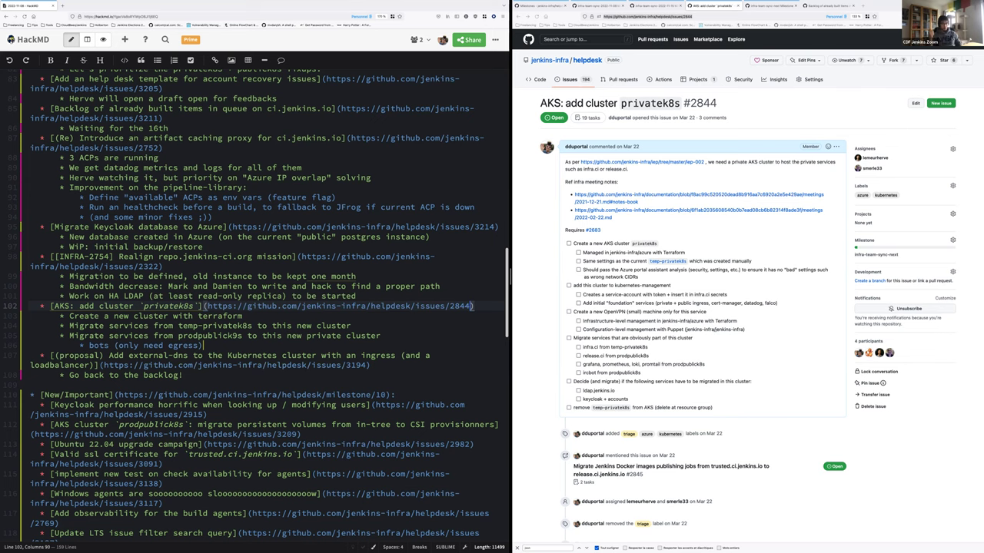
pyautogui.click(203, 345)
pyautogui.press('Return')
pyautogui.hotkey('shift', 'Tab')
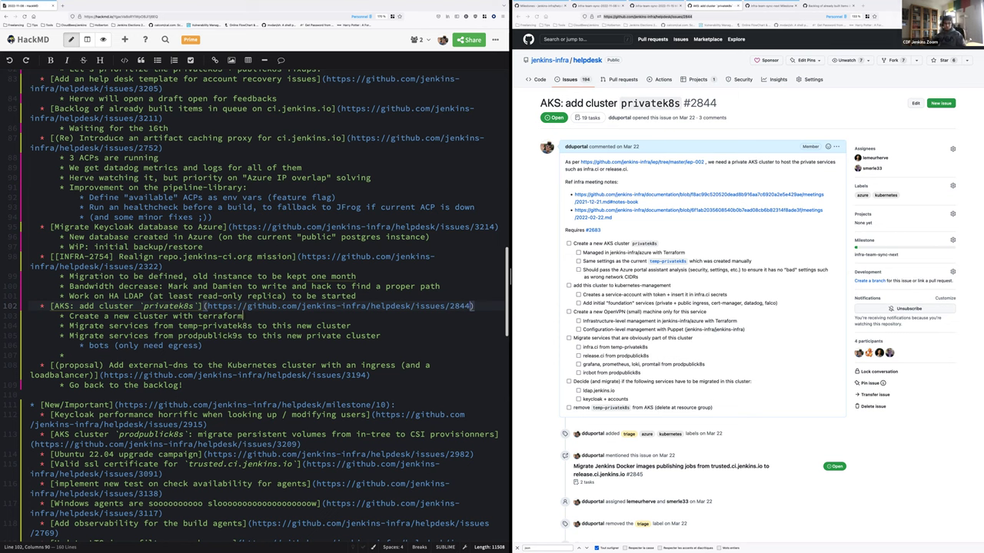
pyautogui.write('using ')
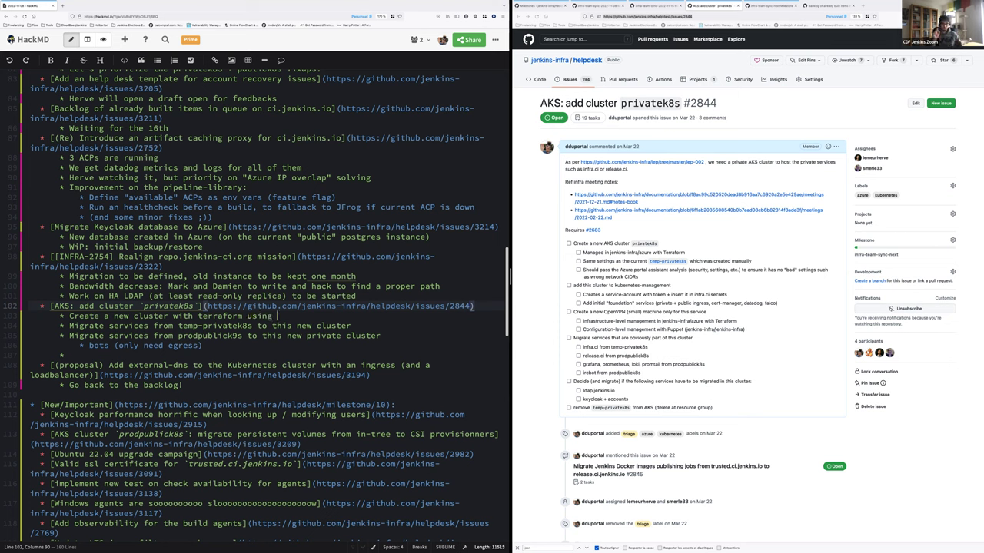
pyautogui.write('a ')
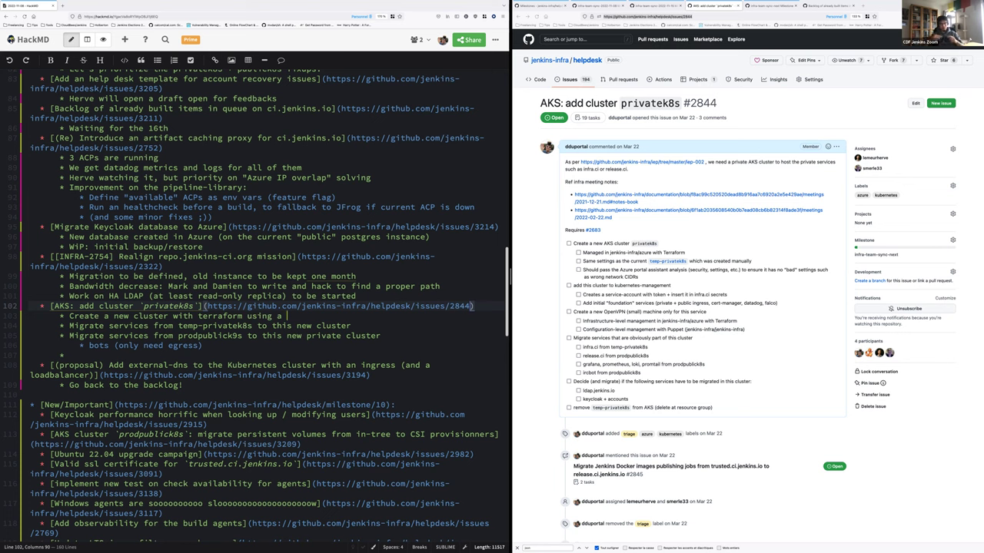
pyautogui.write('managed identity ')
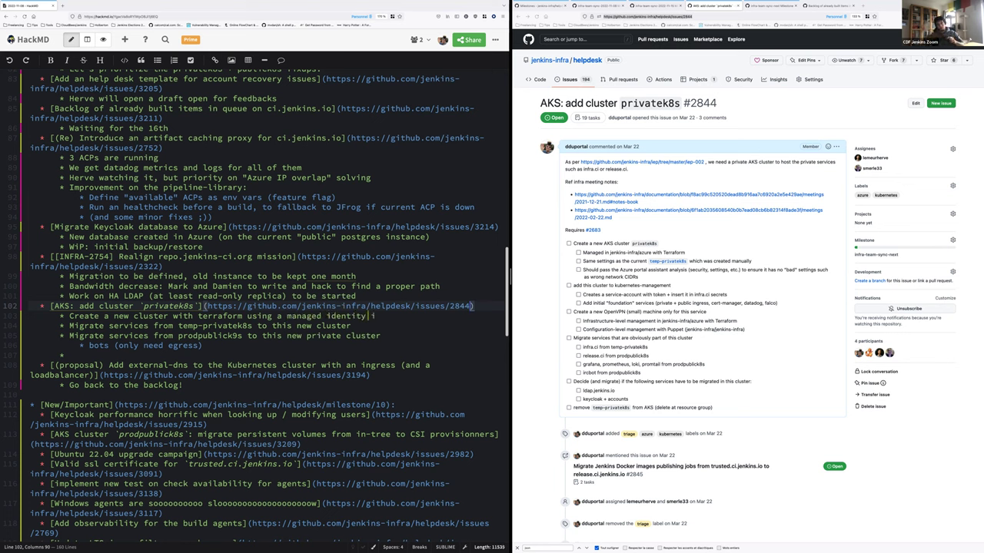
pyautogui.write('instead of')
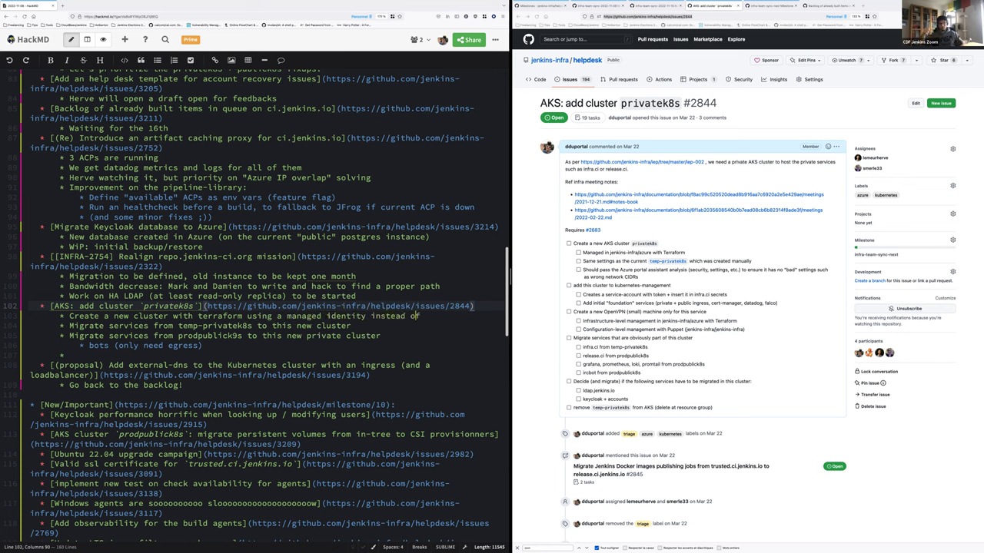
pyautogui.write(' a ser')
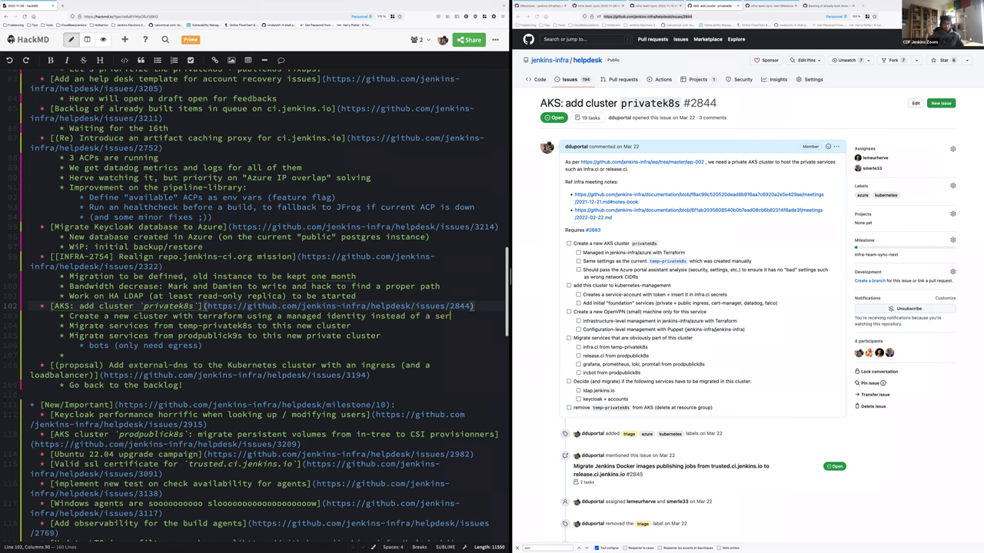
pyautogui.write('vice principalm')
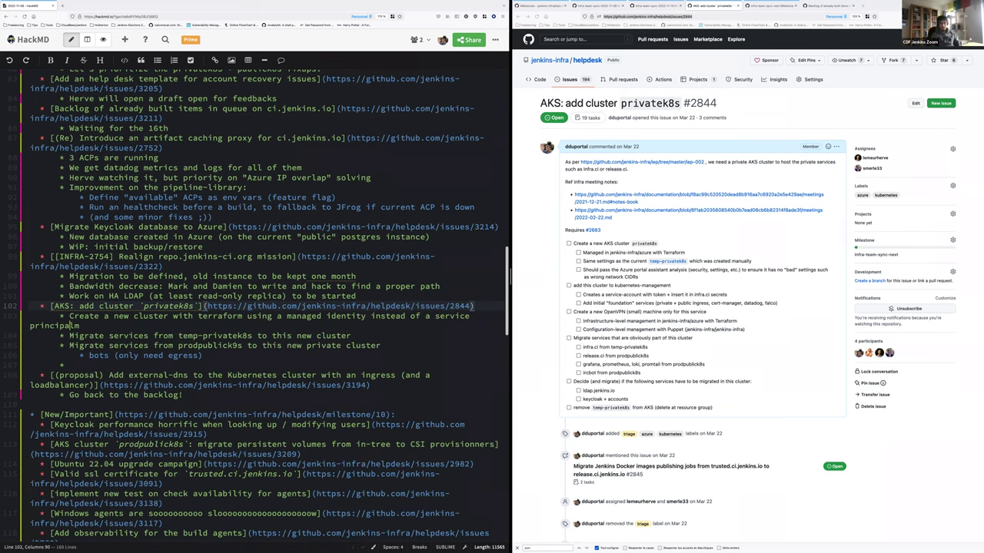
pyautogui.press('BackSpace')
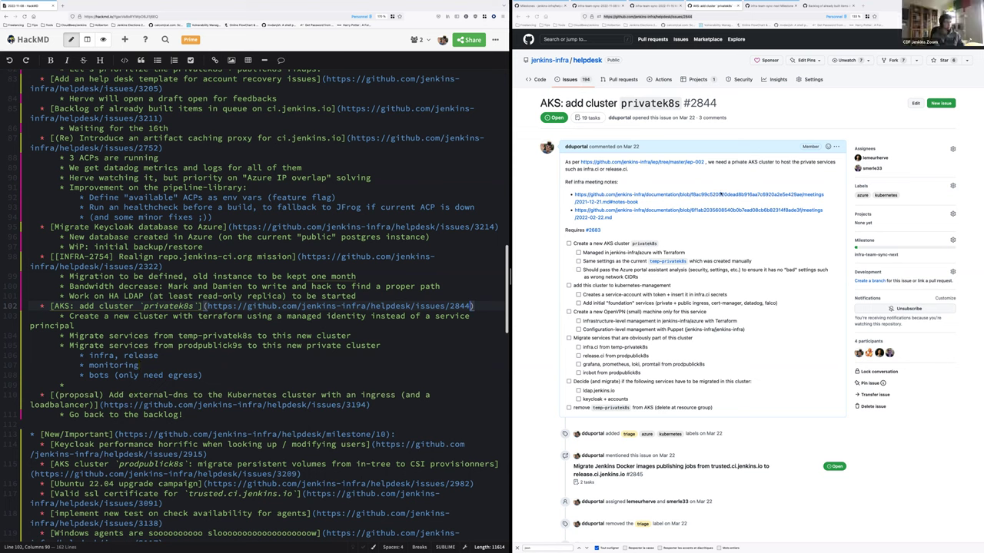
# Open the infra-team-sync-next milestone page in the GitHub tab from the copied link
pyautogui.hotkey('ctrl', 'l')
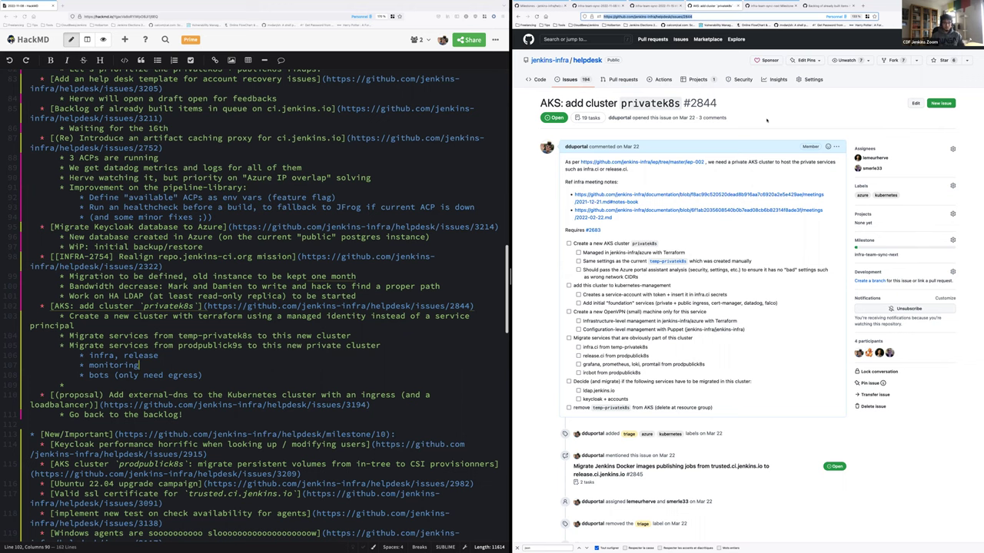
pyautogui.write('https://github.com/jenkins-infra/helpdesk/milestone/10')
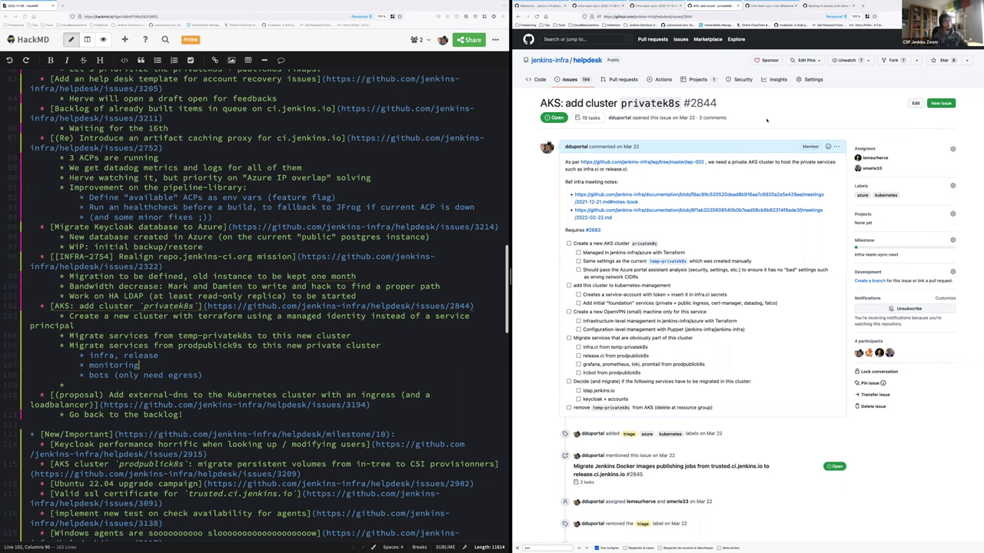
pyautogui.press('Return')
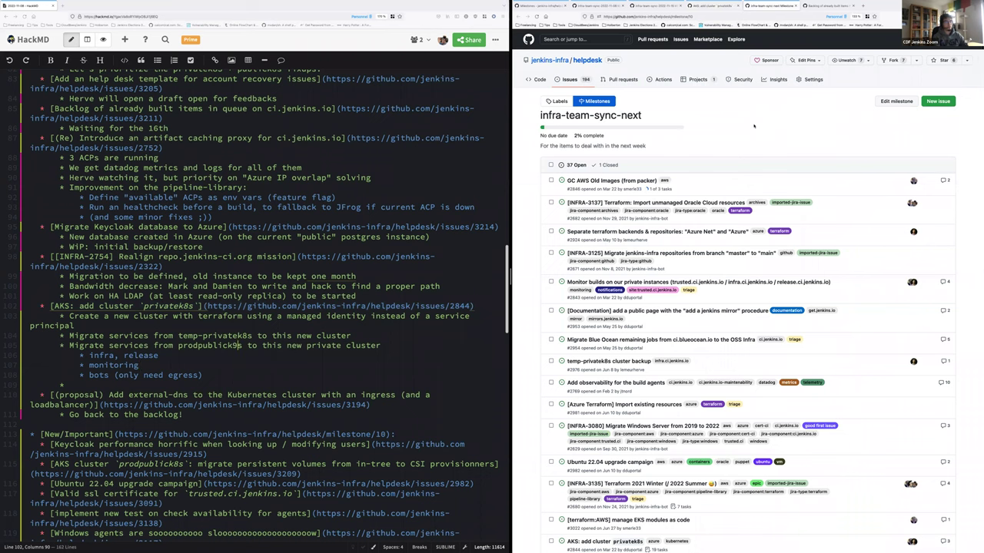
# Correct 'prodpublic9s' to 'prodpublick8s' and delete the empty bullet under the bots line
pyautogui.press('BackSpace')
pyautogui.write('k8')
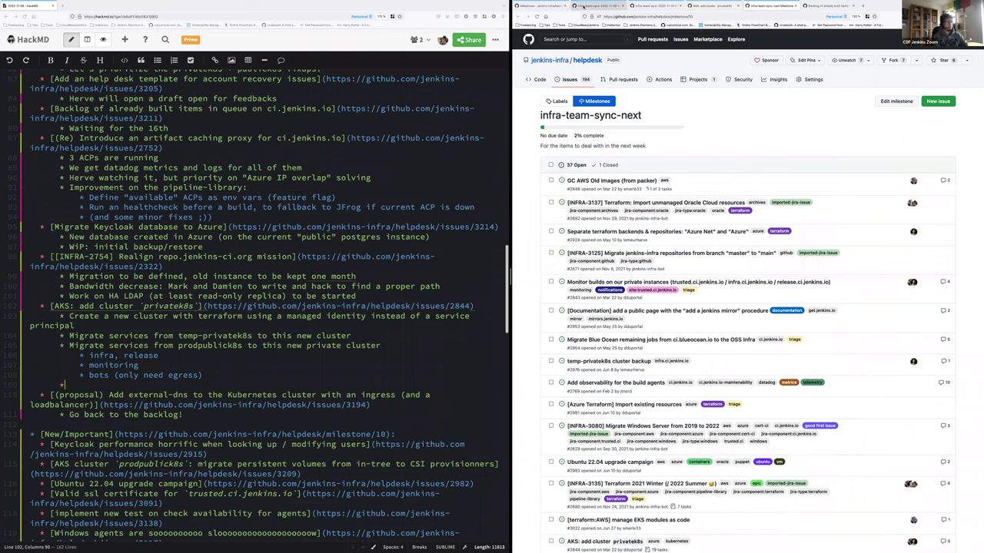
pyautogui.press('BackSpace')
pyautogui.press('BackSpace')
pyautogui.press('BackSpace')
pyautogui.press('BackSpace')
pyautogui.press('BackSpace')
pyautogui.press('BackSpace')
pyautogui.press('BackSpace')
pyautogui.press('BackSpace')
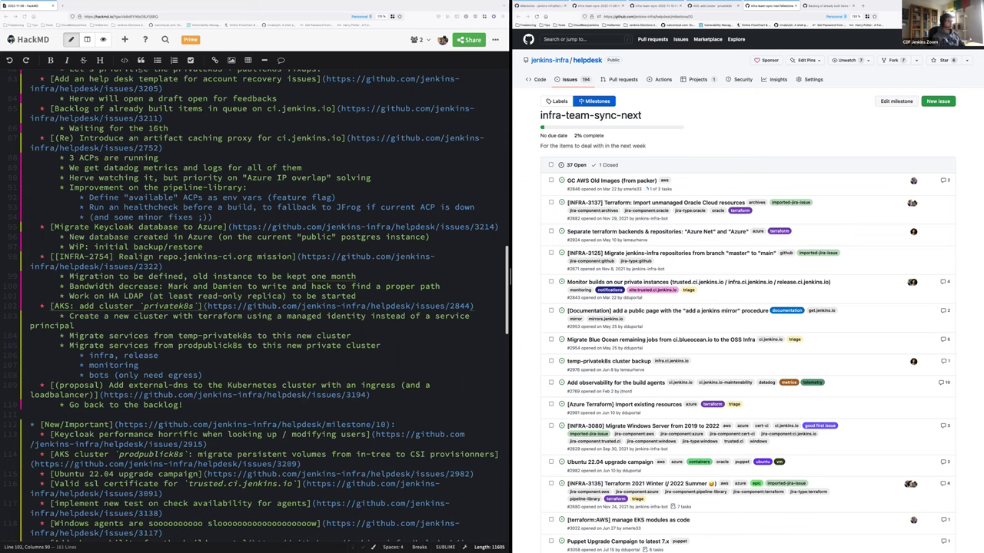
# Delete the leftover '* note6' line at the bottom of the backlog list
pyautogui.scroll(-1, 157, 160)
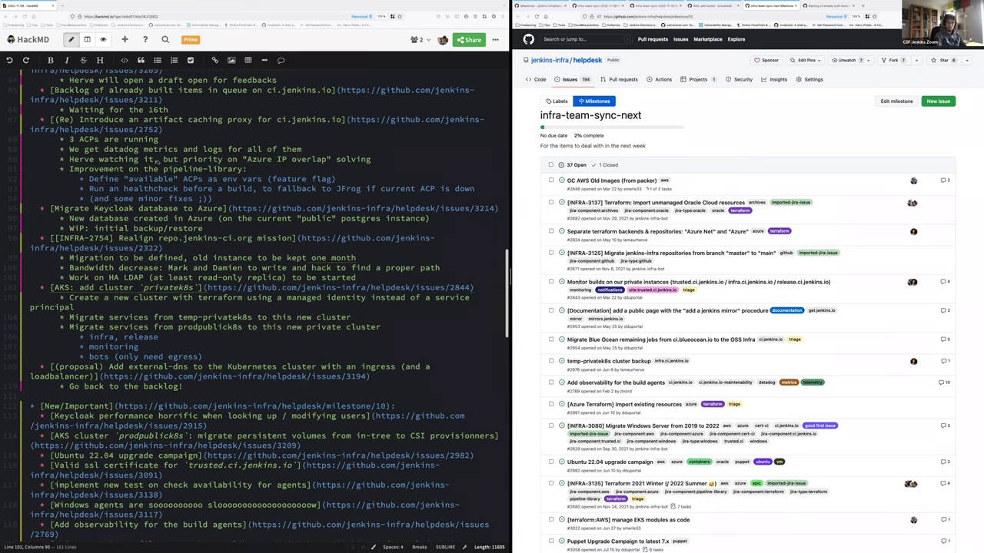
pyautogui.scroll(-5, 157, 160)
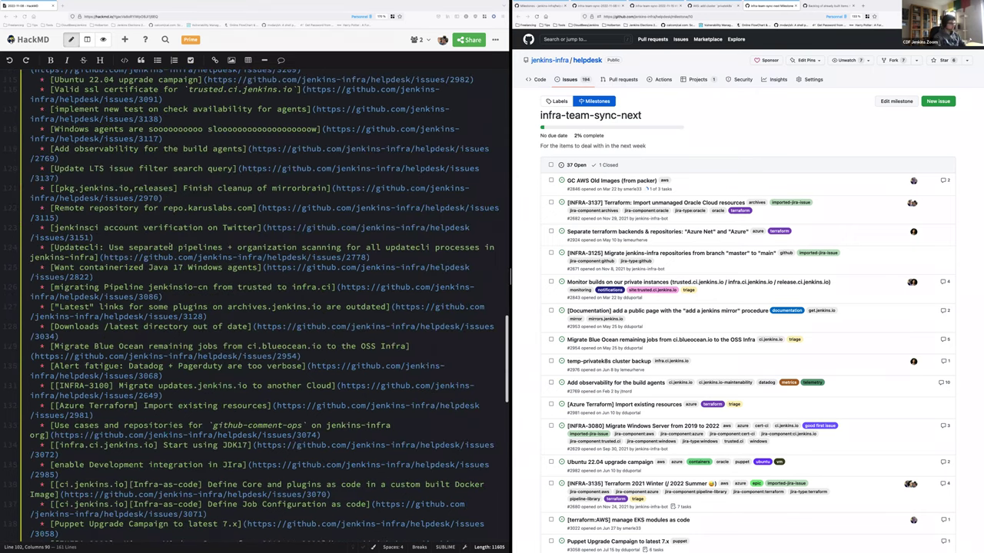
pyautogui.scroll(-4, 170, 245)
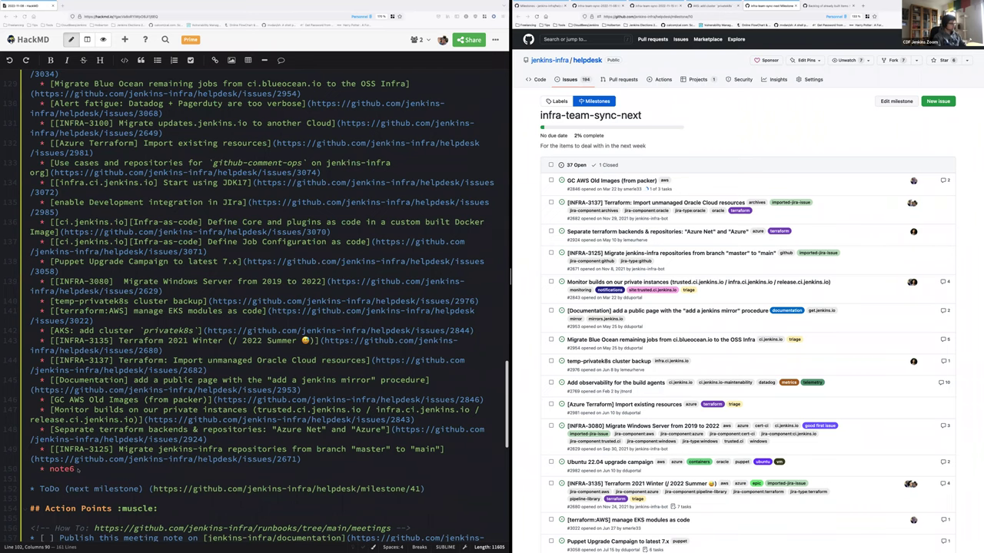
pyautogui.click(80, 469)
pyautogui.press('BackSpace')
pyautogui.press('BackSpace')
pyautogui.press('BackSpace')
pyautogui.press('BackSpace')
pyautogui.press('BackSpace')
pyautogui.press('BackSpace')
pyautogui.press('BackSpace')
pyautogui.press('BackSpace')
pyautogui.press('BackSpace')
pyautogui.press('BackSpace')
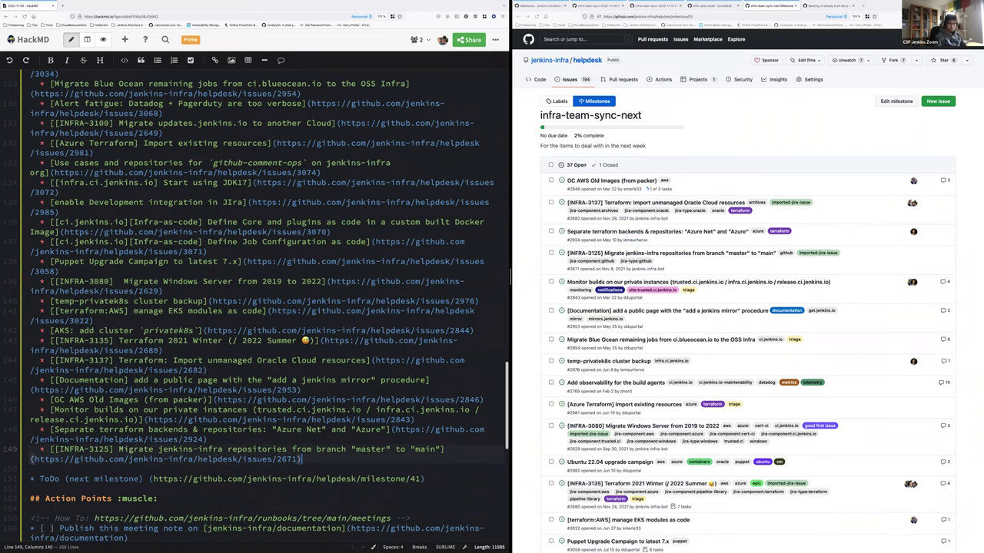
pyautogui.scroll(20, 254, 307)
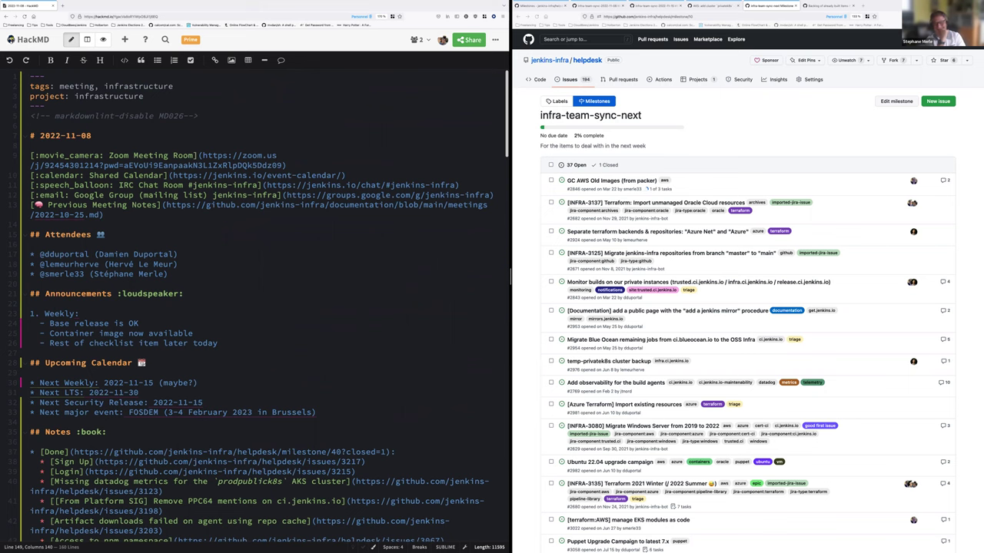
# Add announcement item 2: '11 of November is banking day in part of the EU'
pyautogui.click(250, 343)
pyautogui.press('Return')
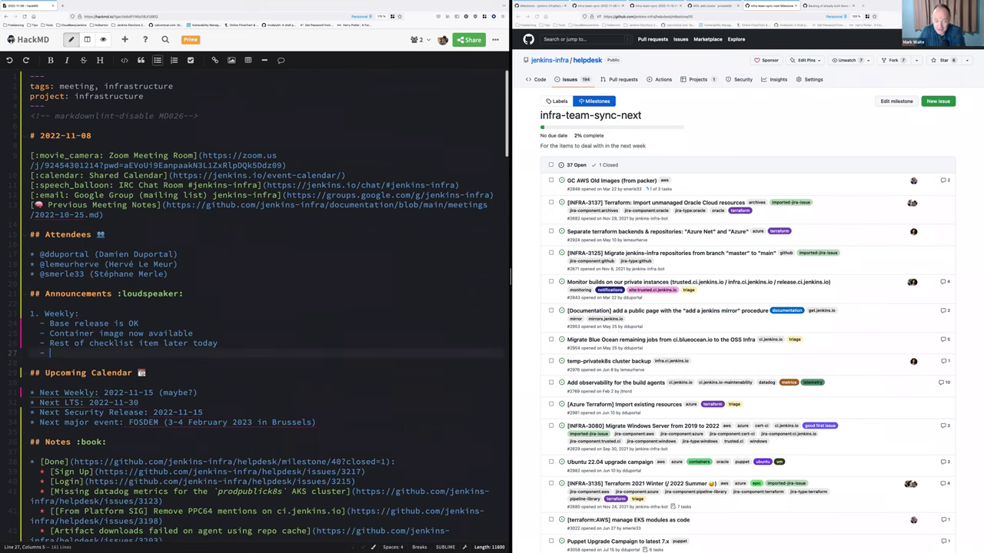
pyautogui.press('BackSpace')
pyautogui.press('BackSpace')
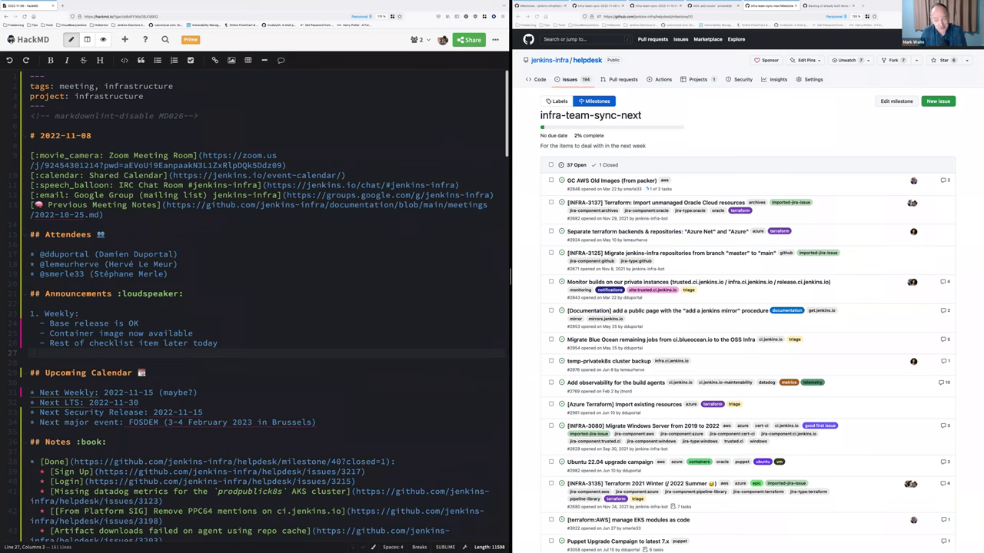
pyautogui.write('2.')
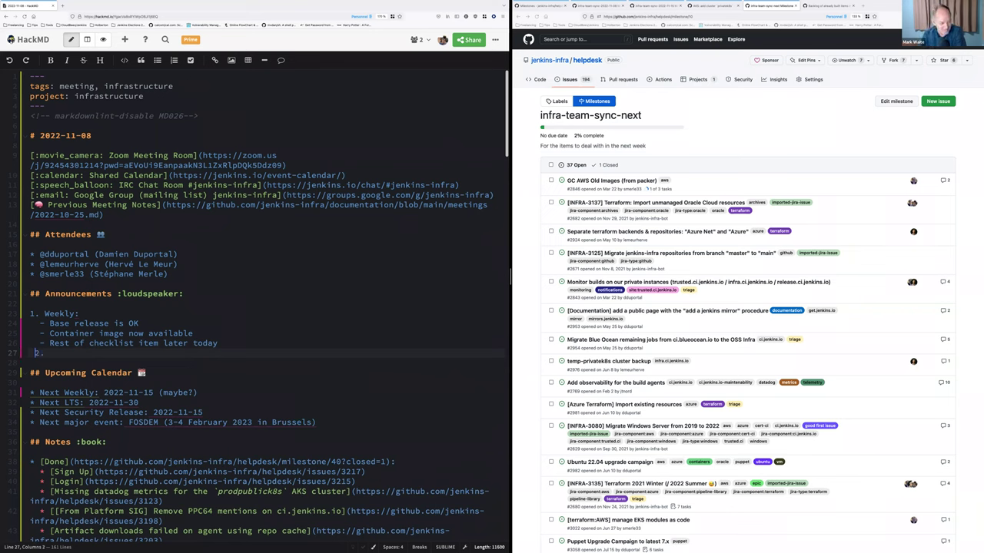
pyautogui.press('Left')
pyautogui.press('BackSpace')
pyautogui.press('Return')
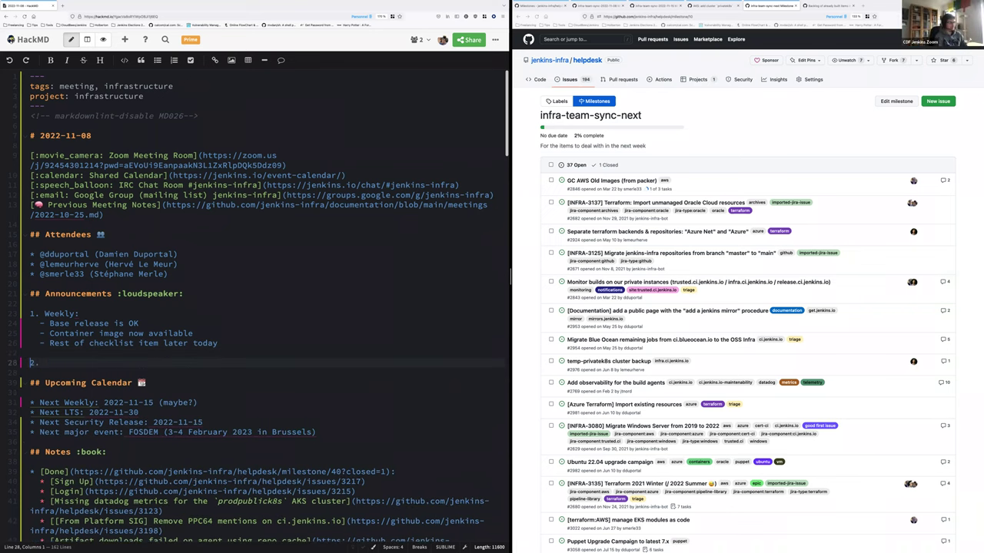
pyautogui.press('End')
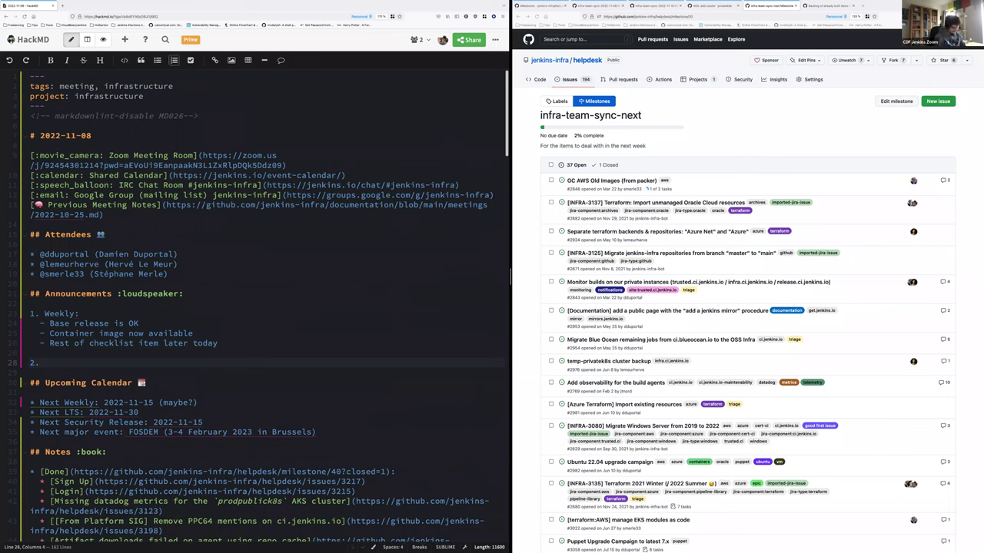
pyautogui.write('11 of November is bankin')
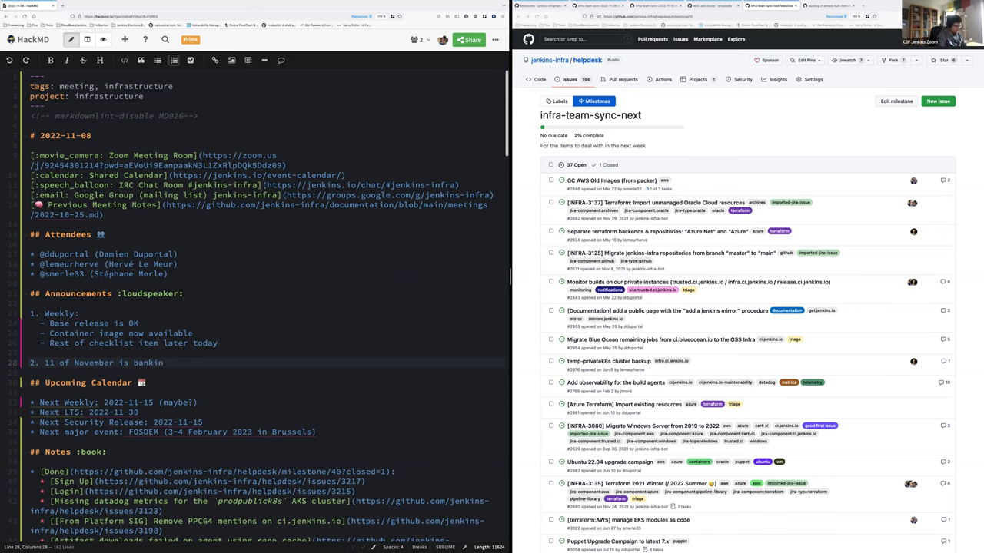
pyautogui.write('g day in part of the EU')
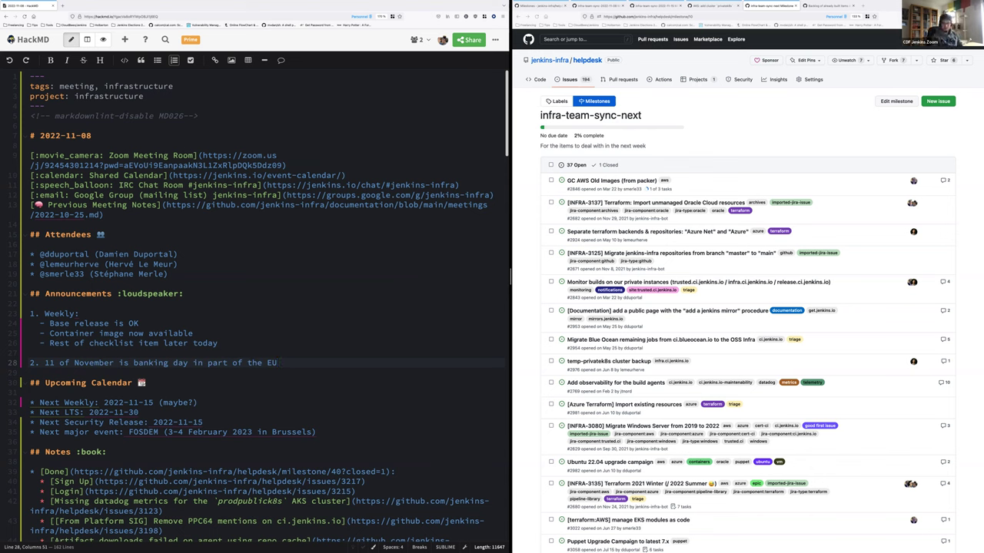
pyautogui.click(432, 258)
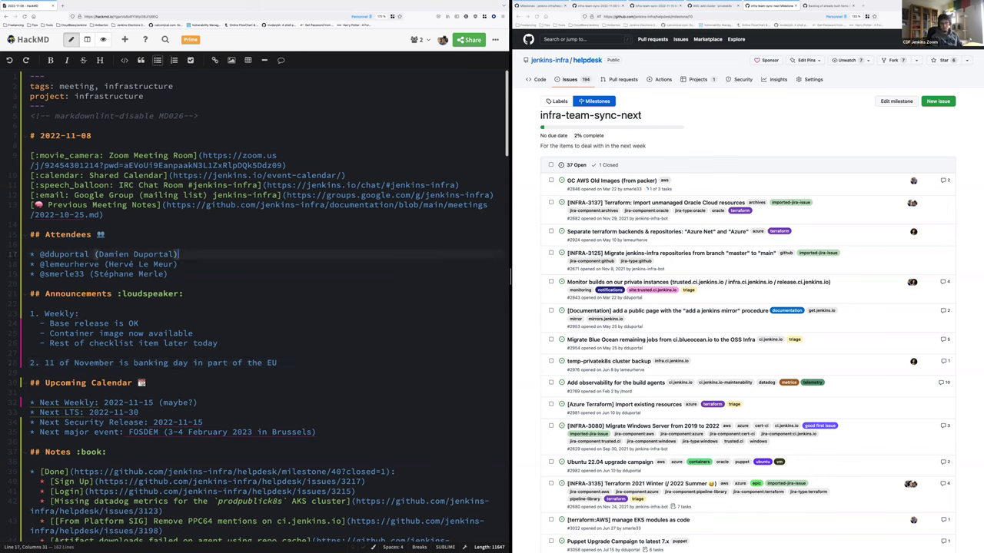